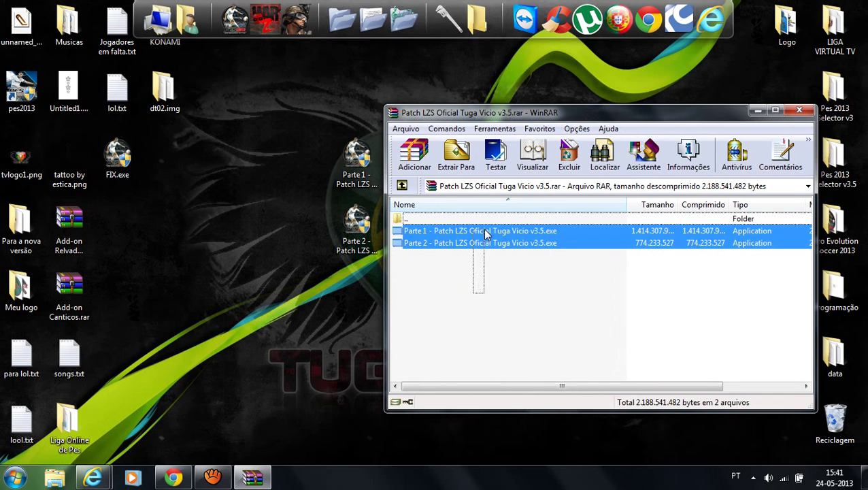
Drag the Parte 1 and Parte 2 patch executables from WinRAR onto the desktop, then close WinRAR.
drag(496, 113, 580, 94)
drag(570, 213, 515, 225)
click(507, 225)
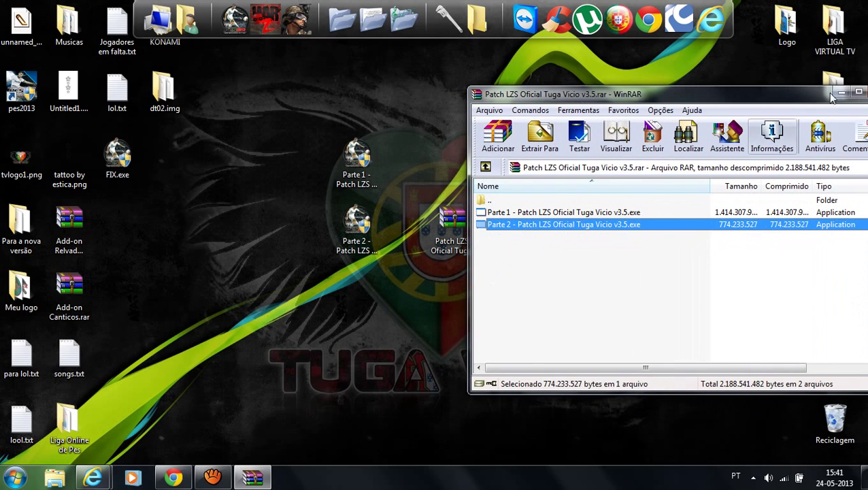
click(859, 92)
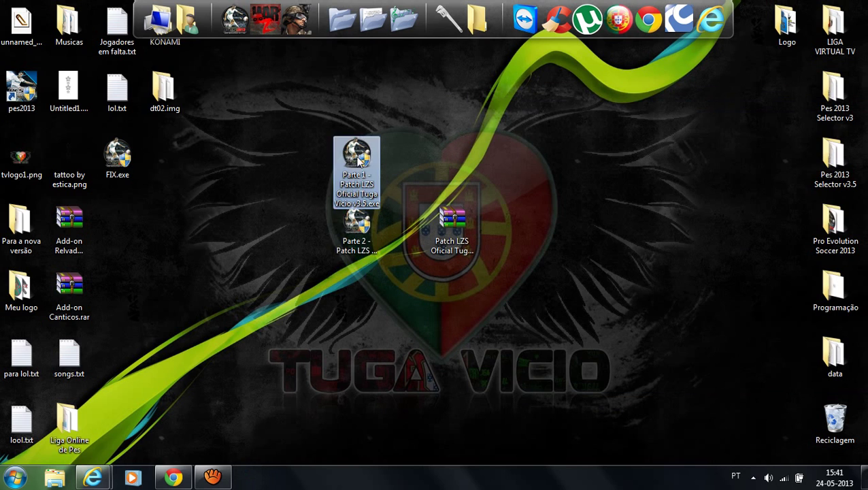
click(204, 303)
click(15, 477)
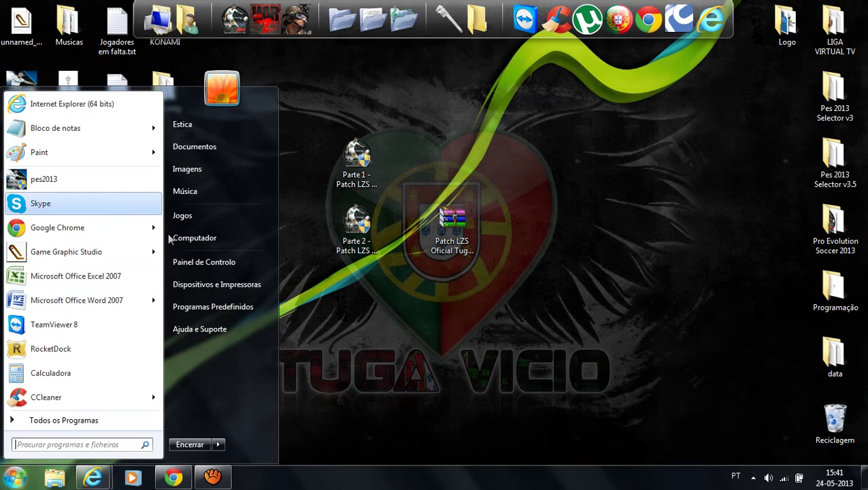
click(206, 237)
double_click(517, 201)
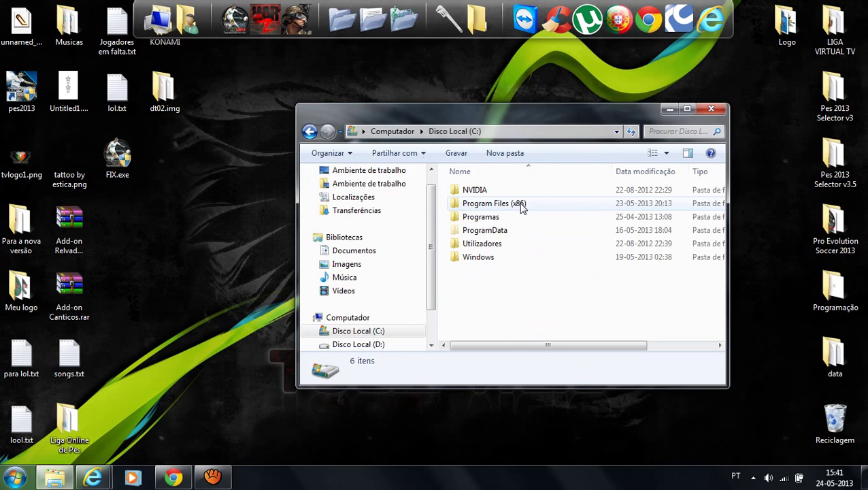
double_click(512, 204)
click(507, 312)
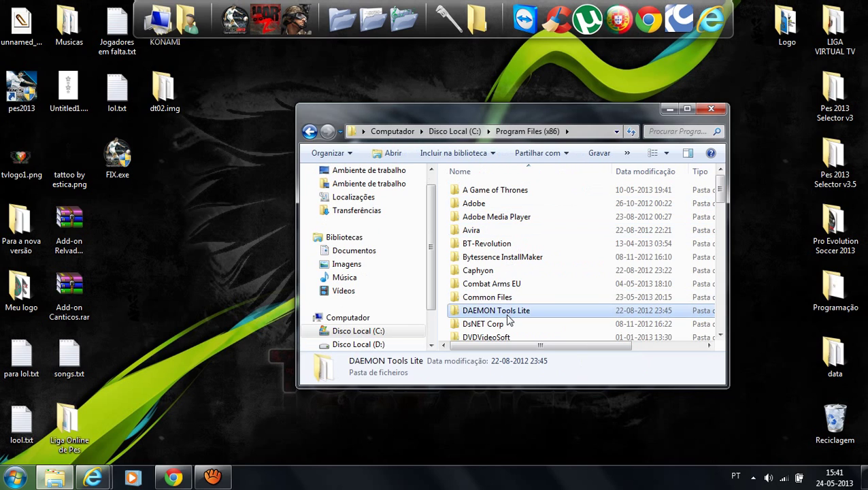
text(ko)
key(Return)
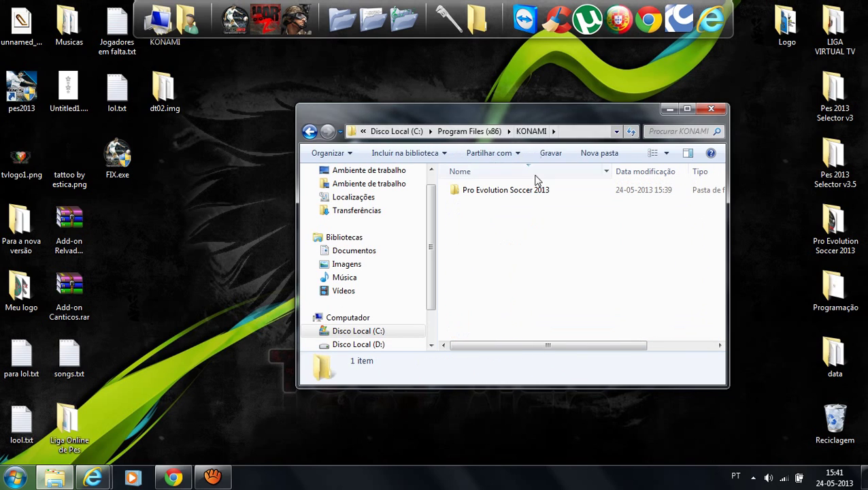
double_click(553, 195)
double_click(551, 195)
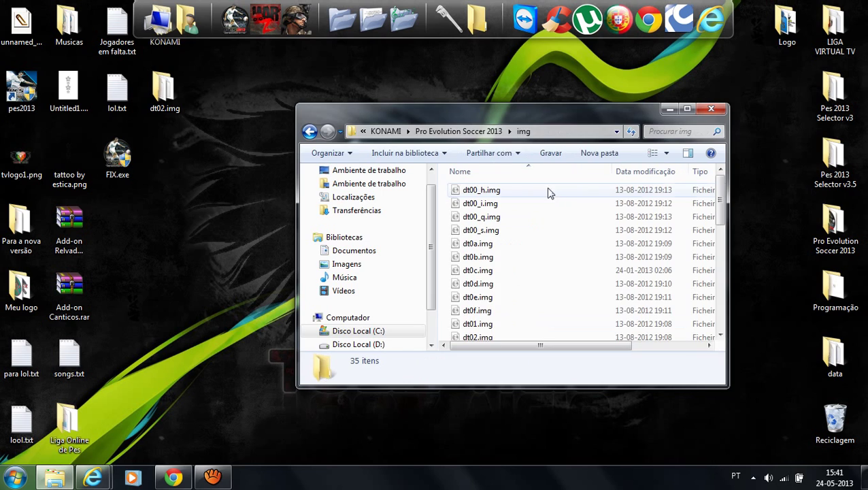
click(309, 131)
drag(454, 121, 449, 2)
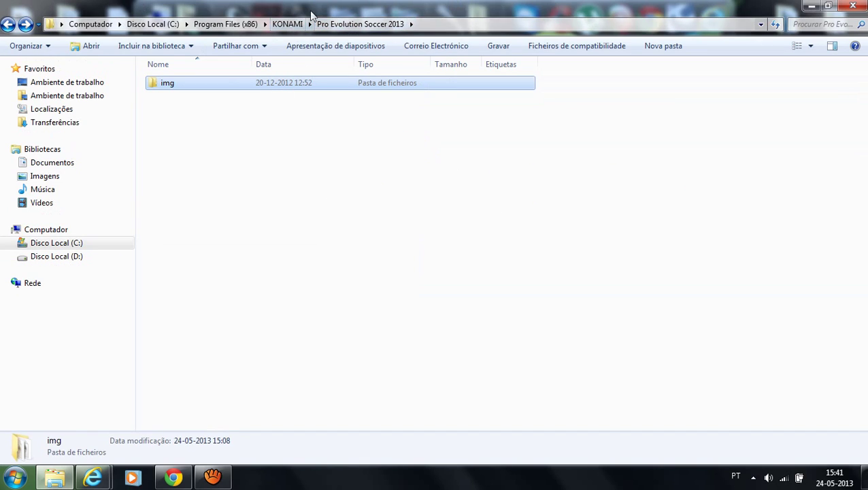
drag(375, 346, 160, 92)
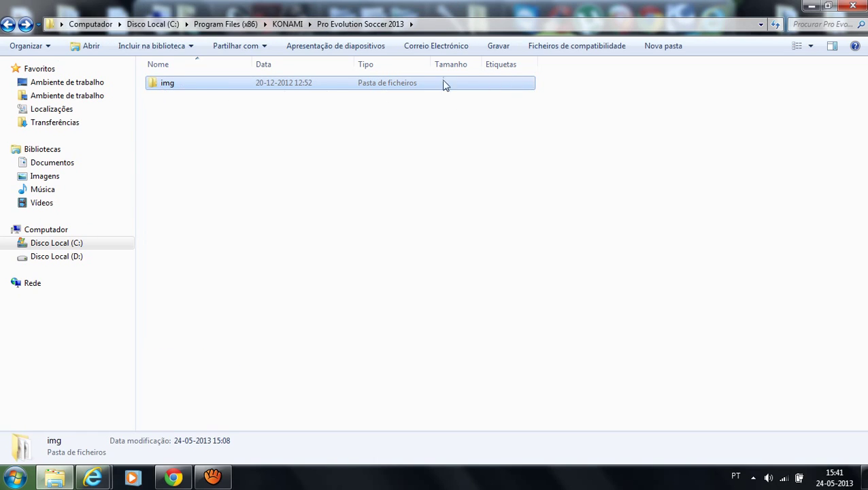
click(371, 234)
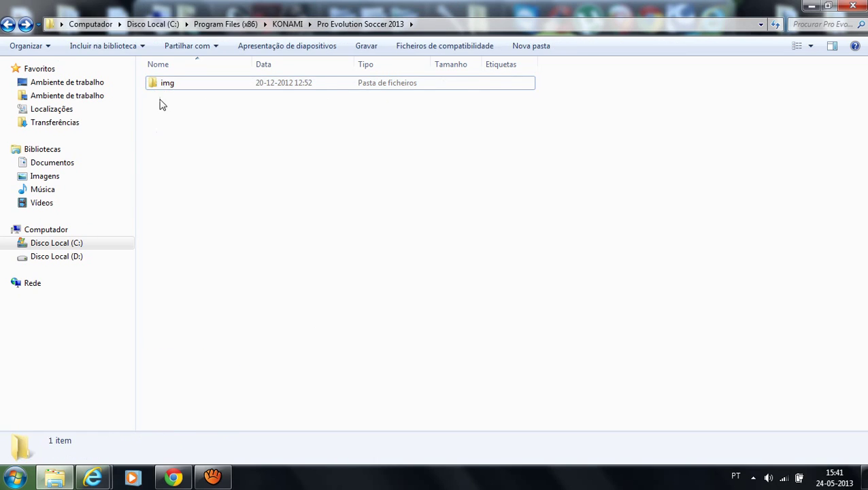
double_click(167, 84)
scroll(206, 210, down, 2)
key(BackSpace)
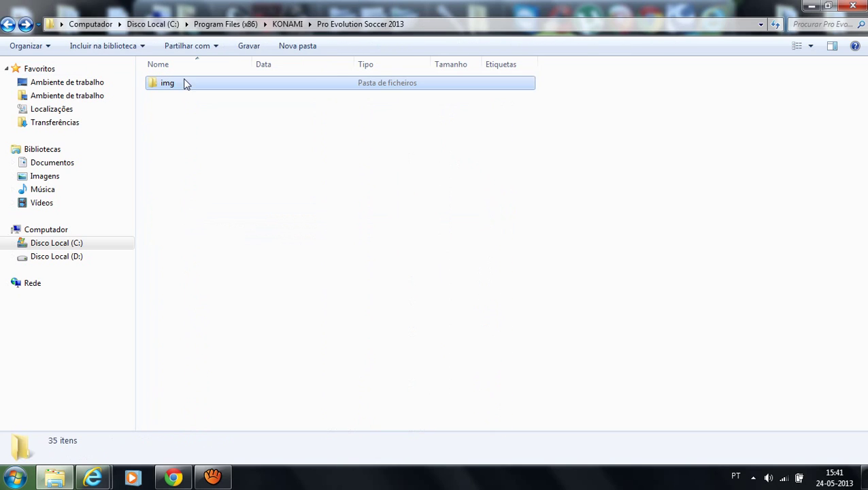
click(275, 211)
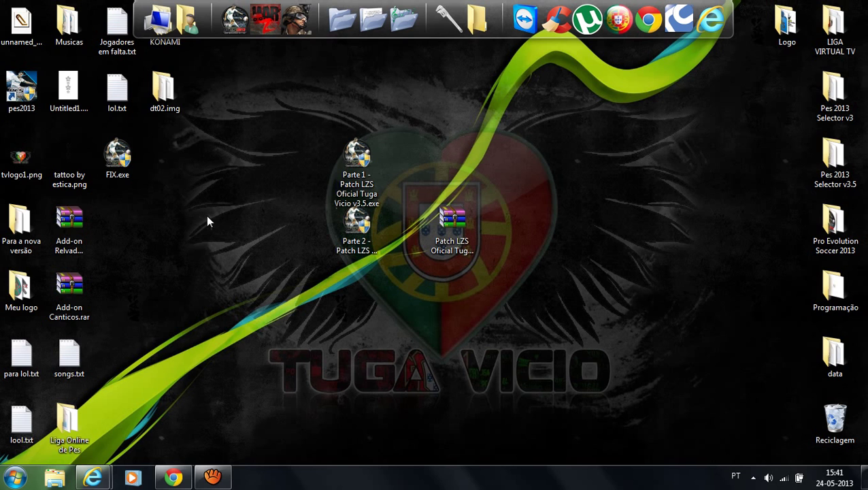
Open Documents › KONAMI › Pro Evolution Soccer 2013 with the Explorer window snapped to the right half.
key(super)
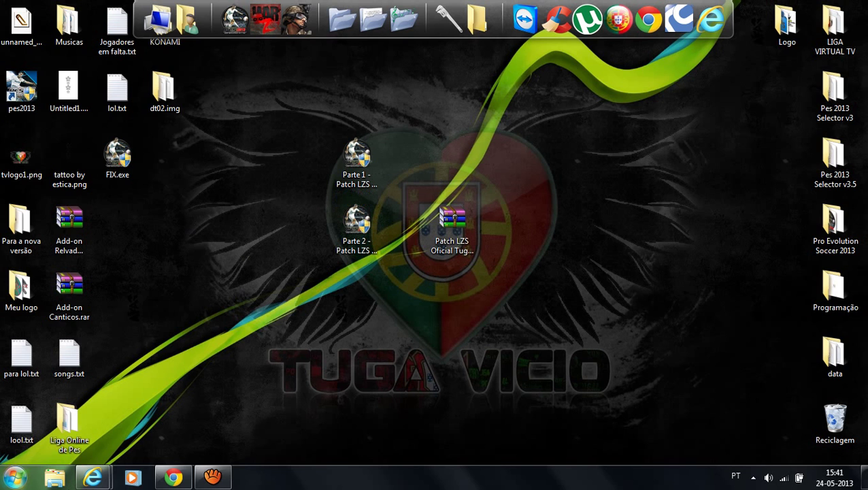
click(205, 146)
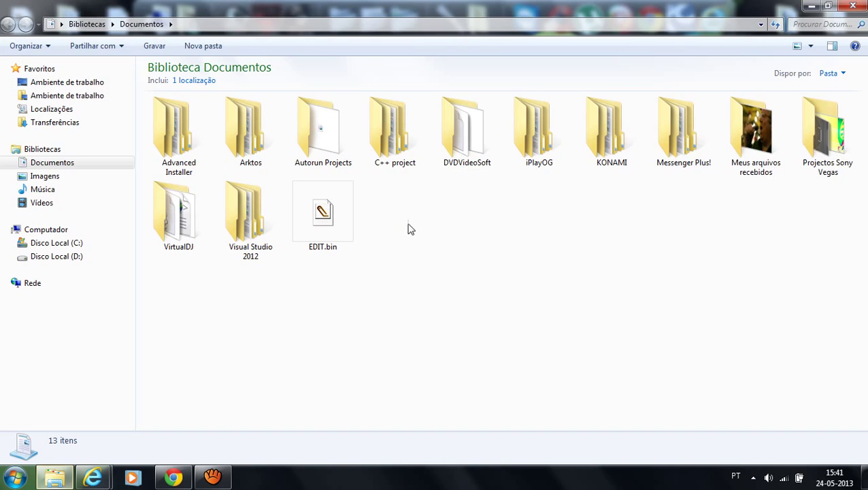
double_click(605, 133)
key(super+Down)
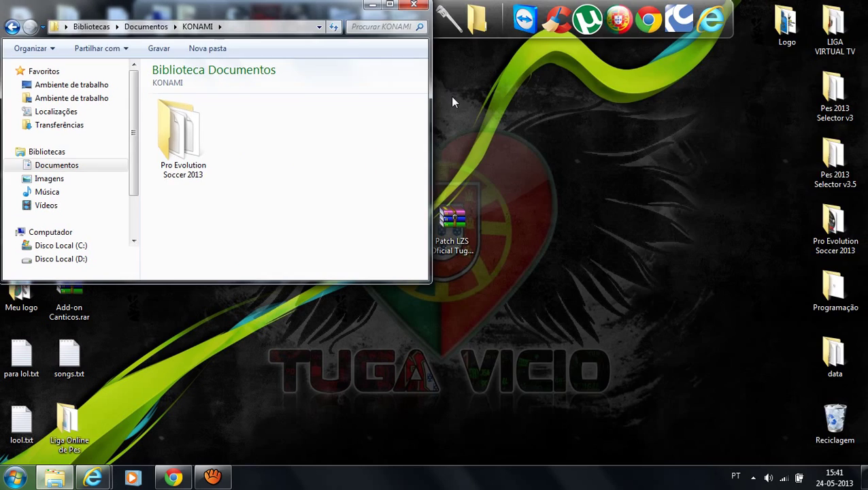
key(super+Right)
double_click(623, 123)
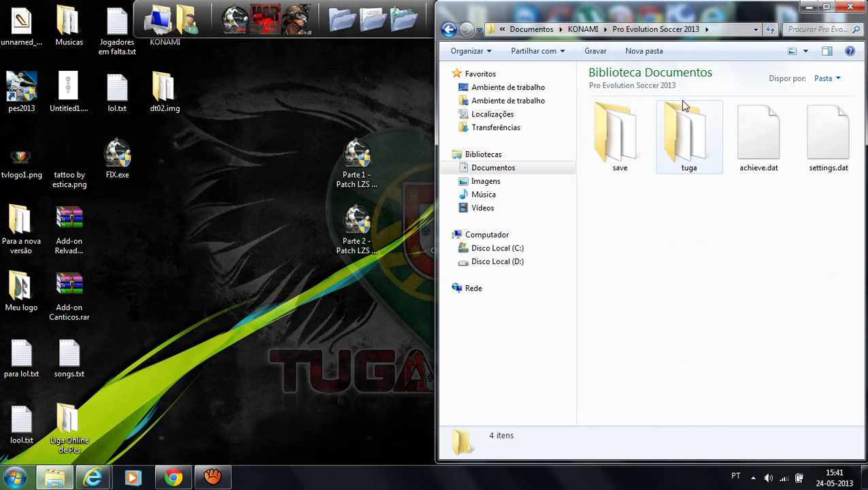
Open the save folder and select OPTION.bin among the TM_DATA files.
drag(834, 246, 624, 152)
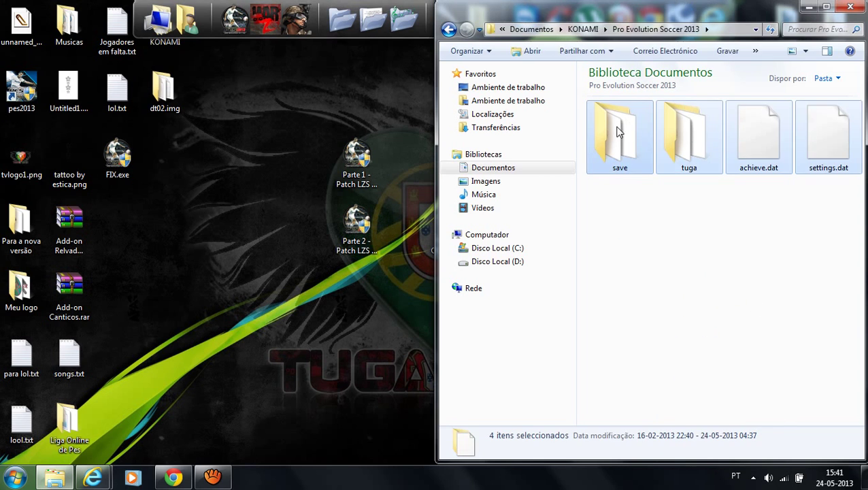
click(670, 130)
key(Left)
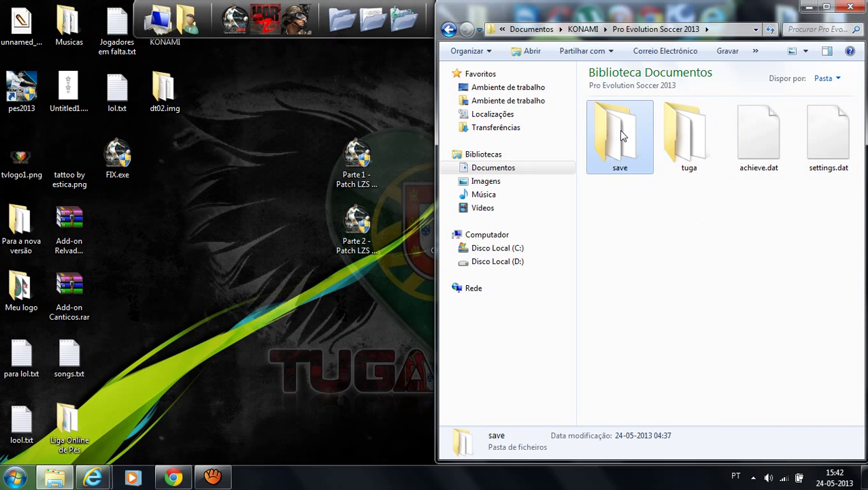
key(Right)
click(628, 174)
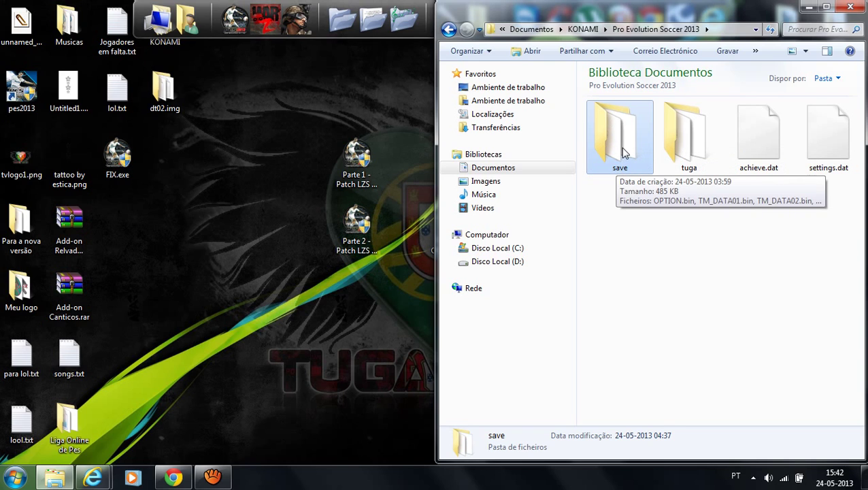
click(633, 158)
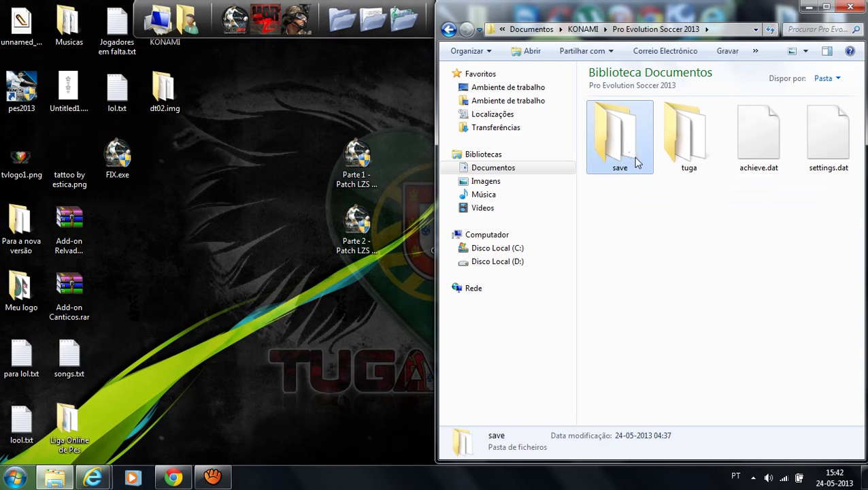
double_click(637, 161)
drag(859, 350, 566, 78)
click(603, 136)
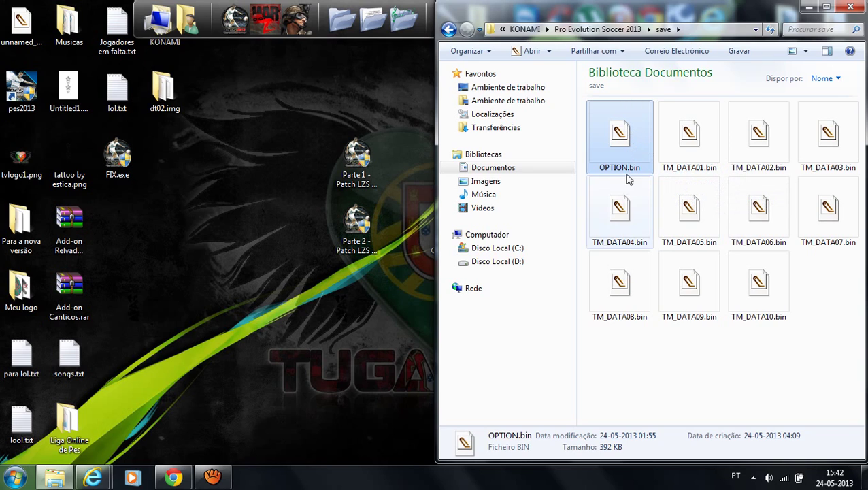
Cut OPTION.bin from the save folder and paste it onto the desktop.
right_click(629, 135)
click(621, 140)
click(119, 225)
key(ctrl+v)
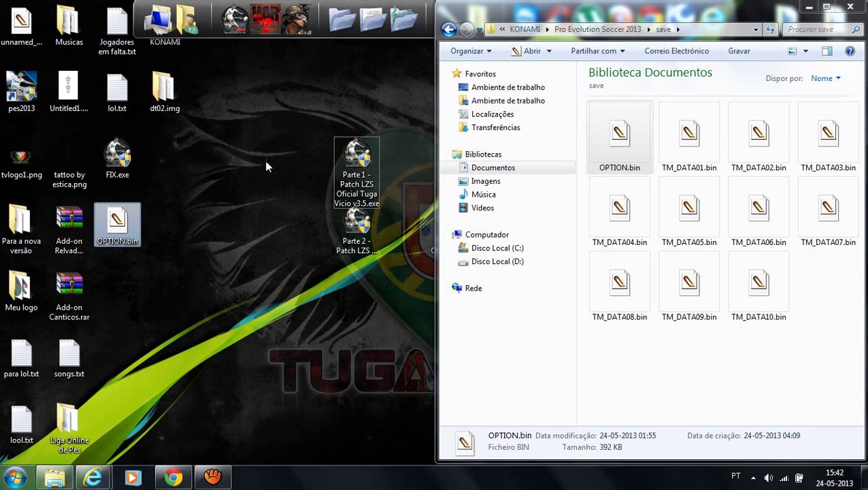
click(192, 262)
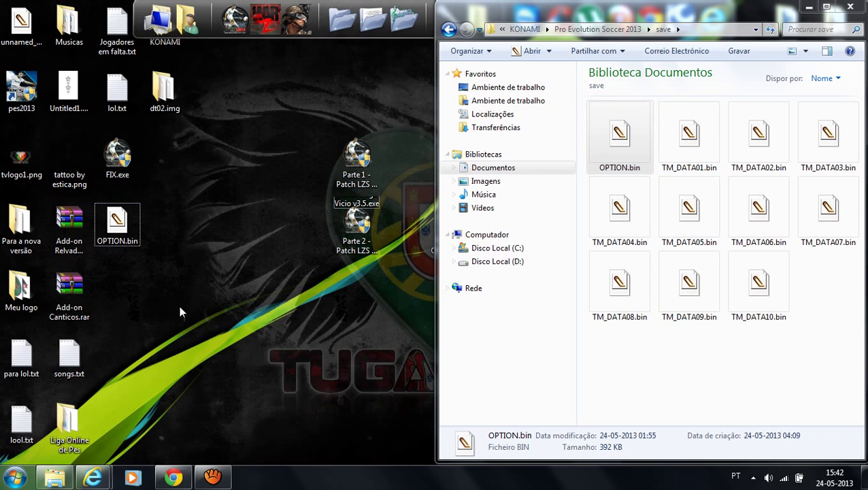
Check the tuga folder's contents and return to the Pro Evolution Soccer 2013 folder.
click(598, 29)
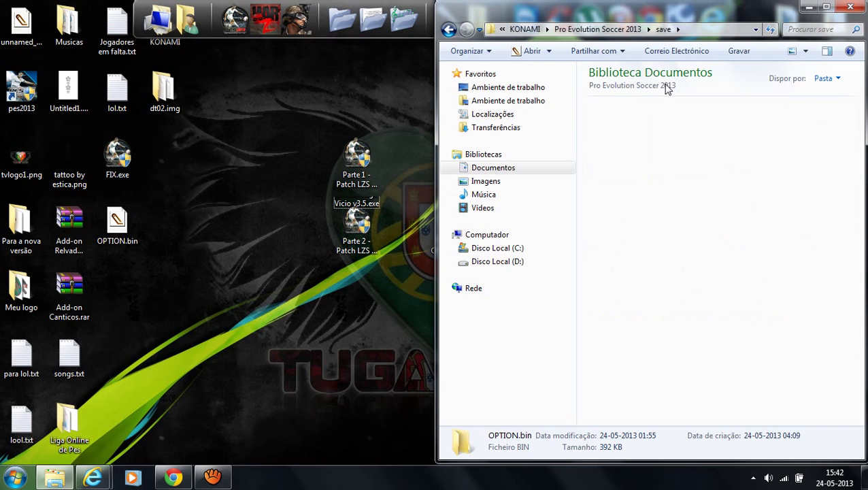
double_click(686, 146)
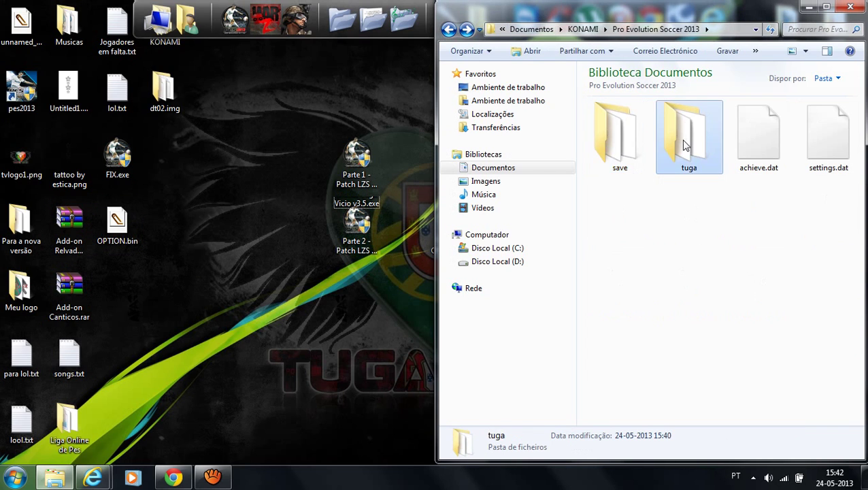
click(451, 31)
mouse_move(685, 165)
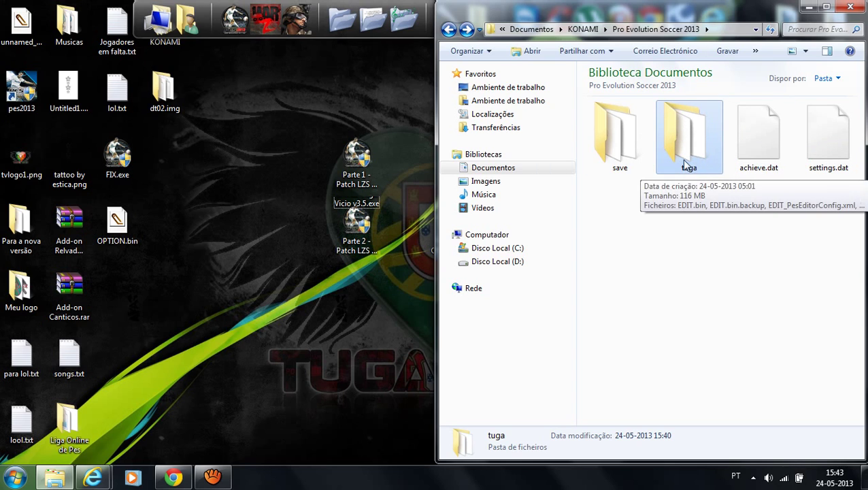
double_click(691, 129)
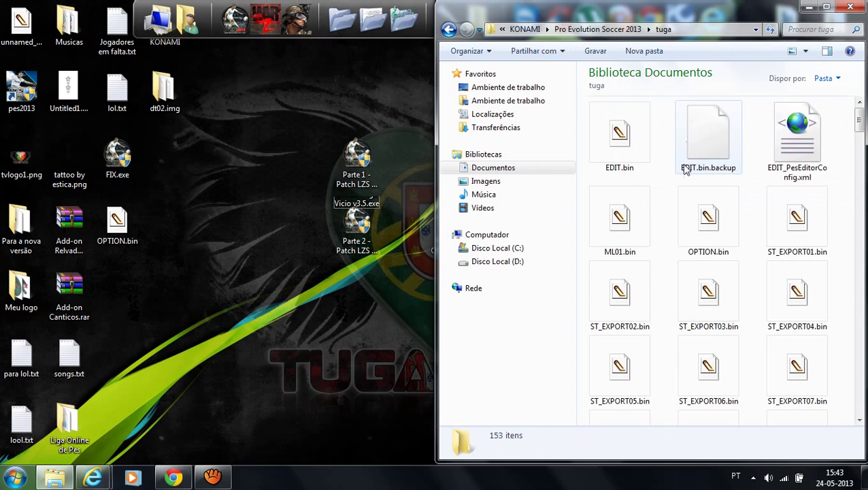
key(BackSpace)
click(117, 230)
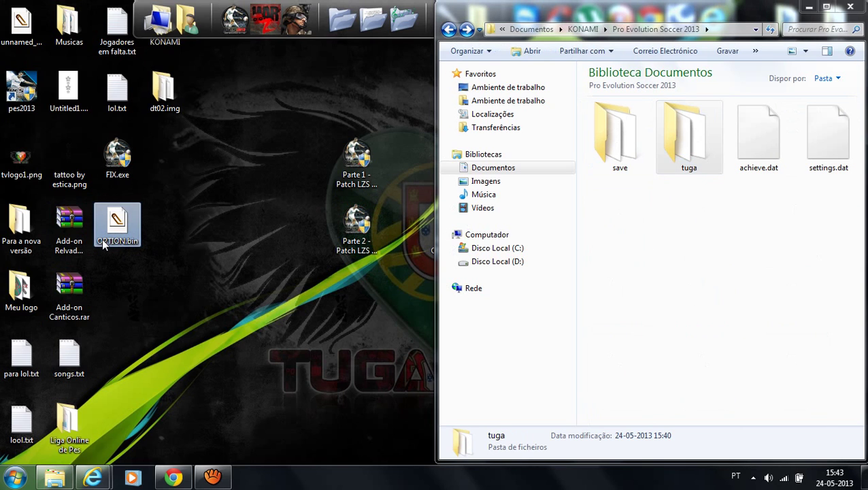
Compare the save and tuga folders, then select OPTION.bin on the desktop.
double_click(690, 136)
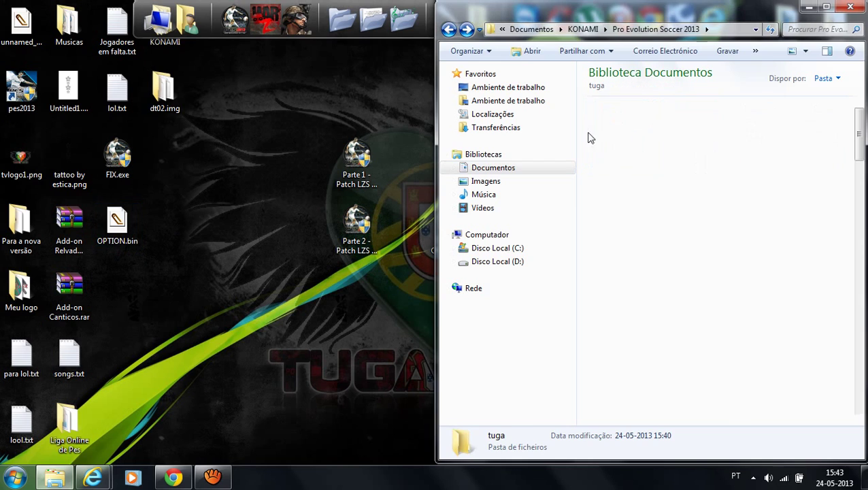
click(449, 29)
double_click(610, 122)
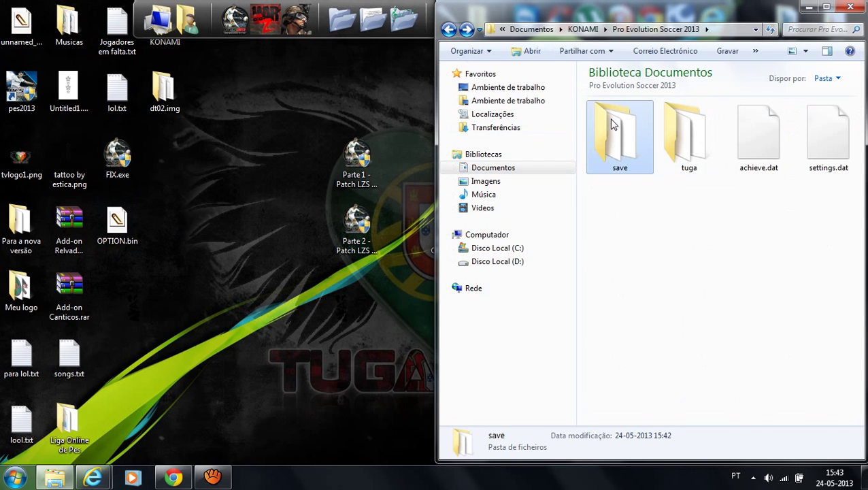
click(449, 29)
double_click(689, 136)
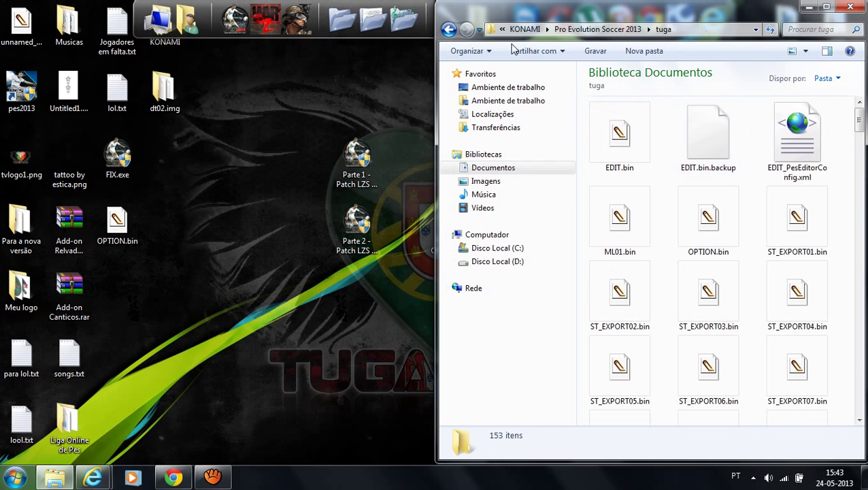
click(451, 29)
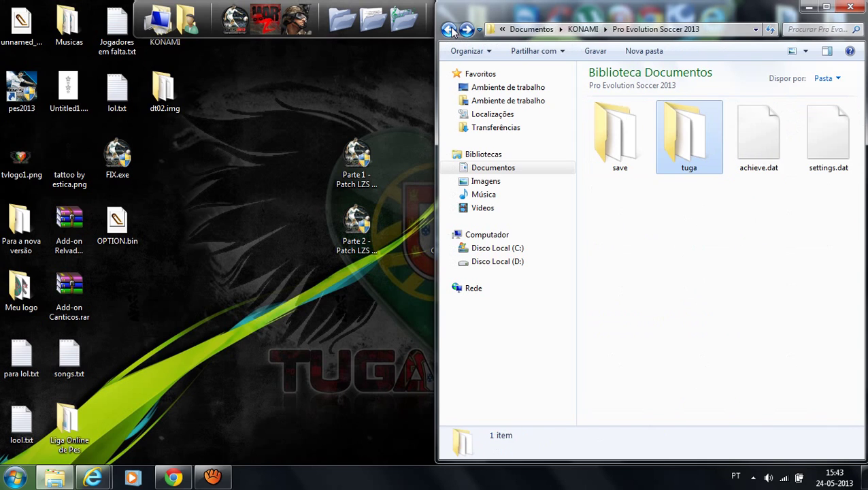
click(133, 224)
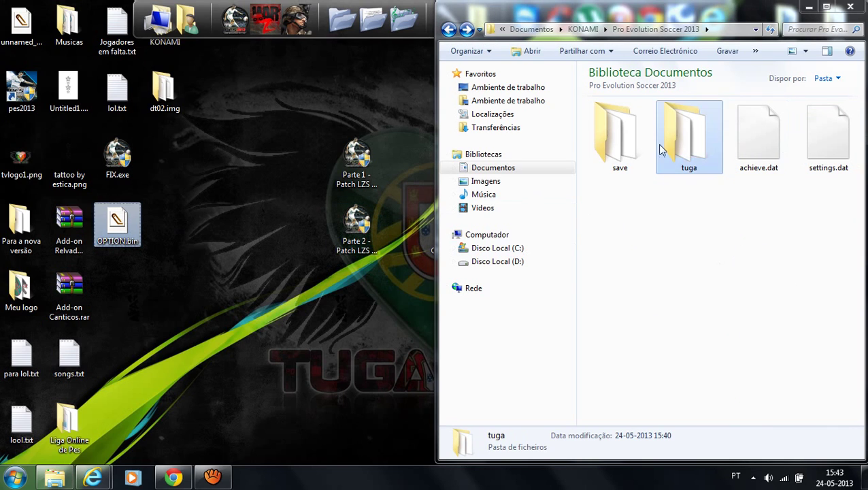
Paste OPTION.bin back into the save folder, cancelling the duplicate prompt in tuga.
double_click(622, 146)
key(ctrl+v)
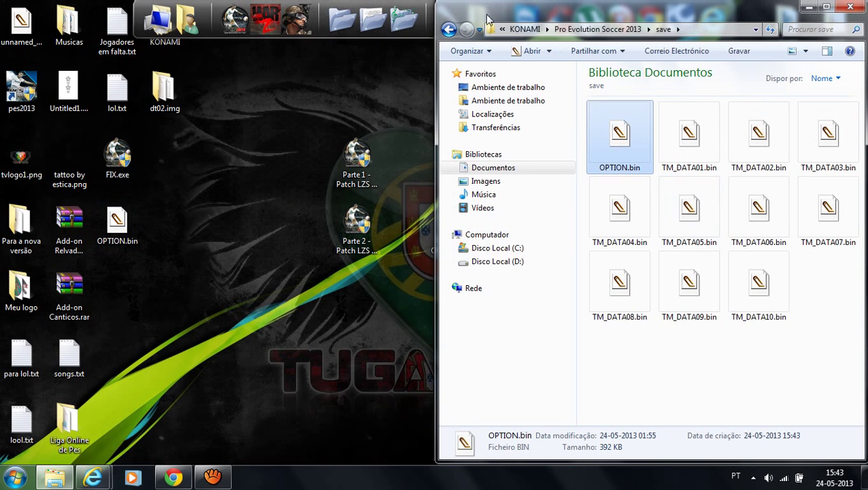
key(BackSpace)
double_click(691, 136)
key(ctrl+v)
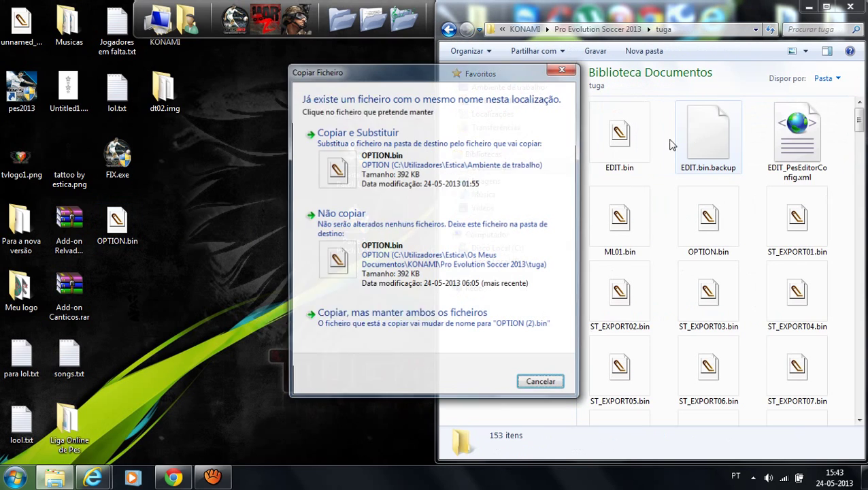
click(542, 385)
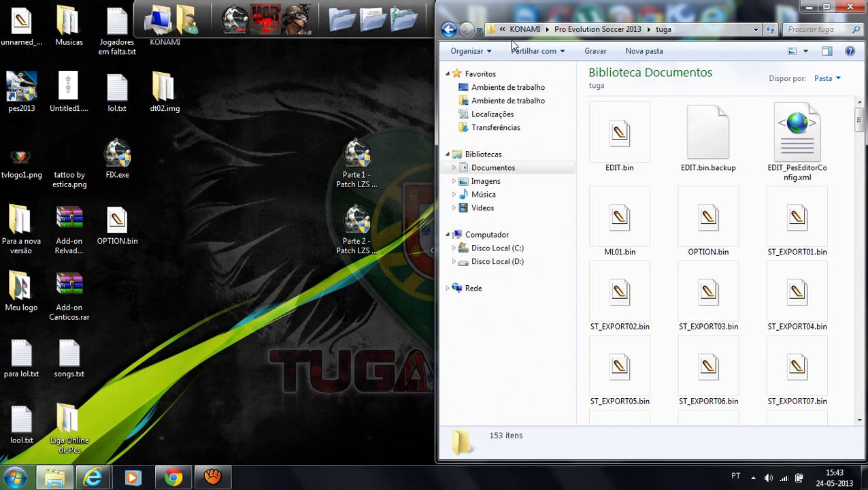
click(450, 30)
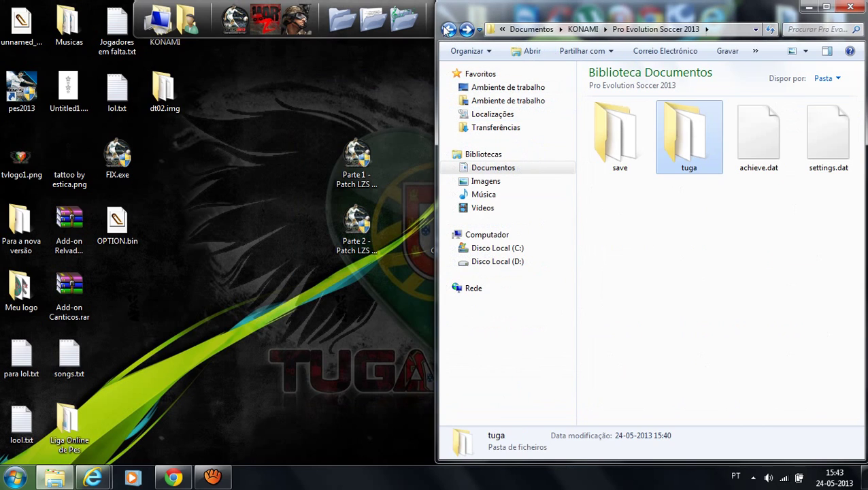
Move the save and tuga folders from the game folder onto the desktop.
drag(722, 223, 602, 174)
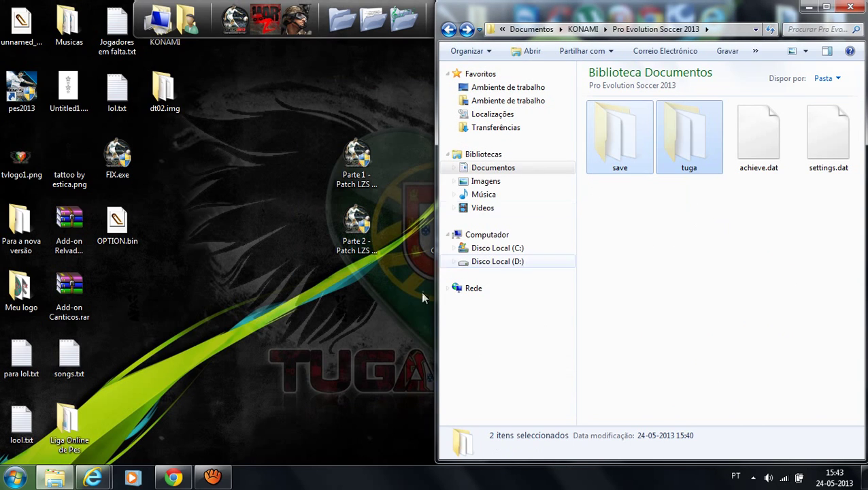
click(145, 283)
click(144, 294)
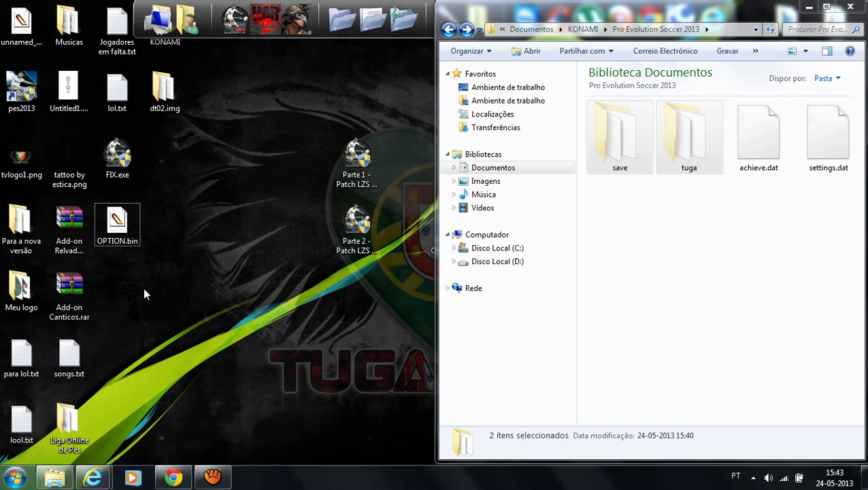
key(ctrl+v)
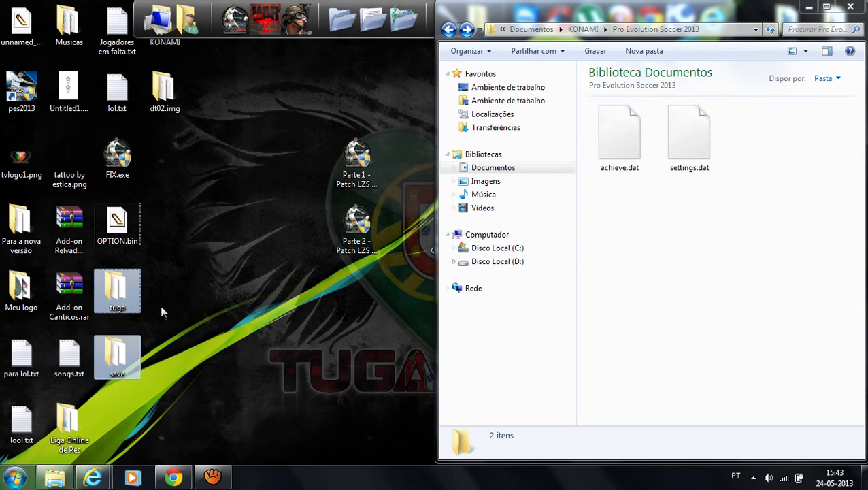
click(126, 305)
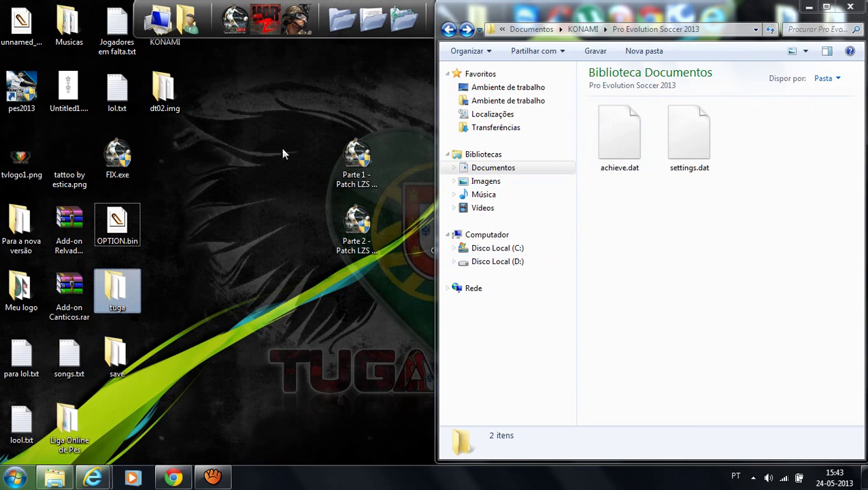
click(400, 57)
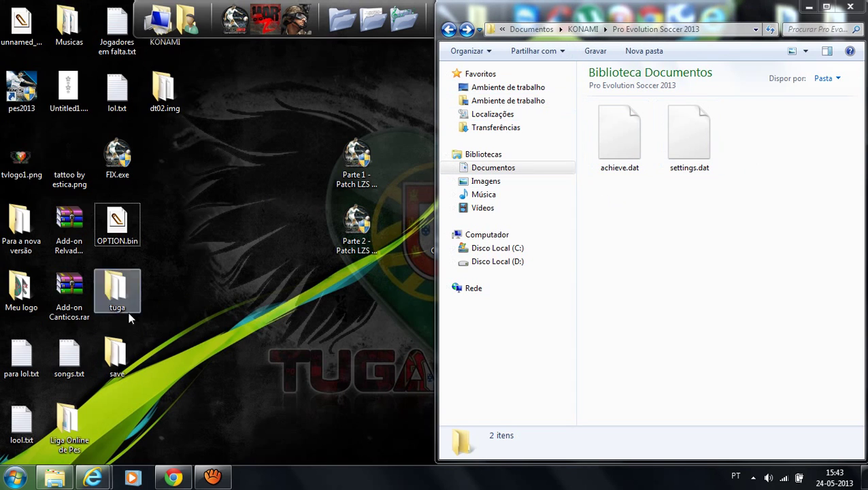
click(115, 249)
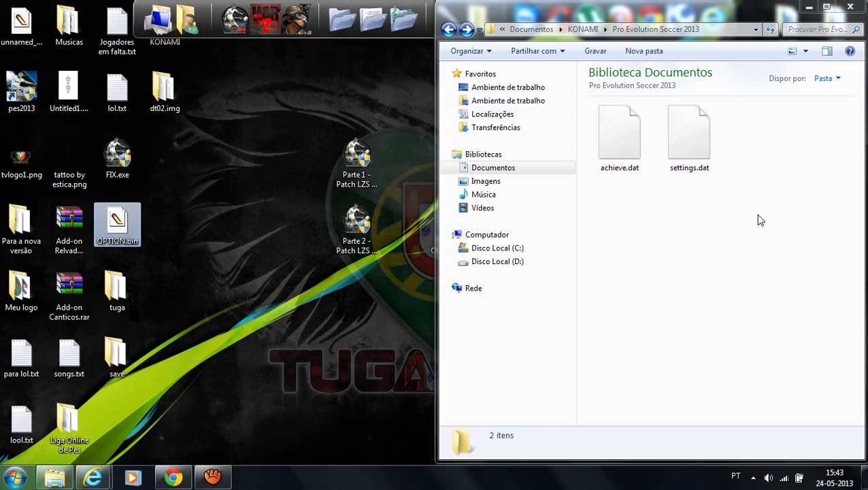
Close Explorer and move the patch rar archive to the desktop's top-right.
drag(761, 220, 613, 131)
click(729, 184)
click(717, 159)
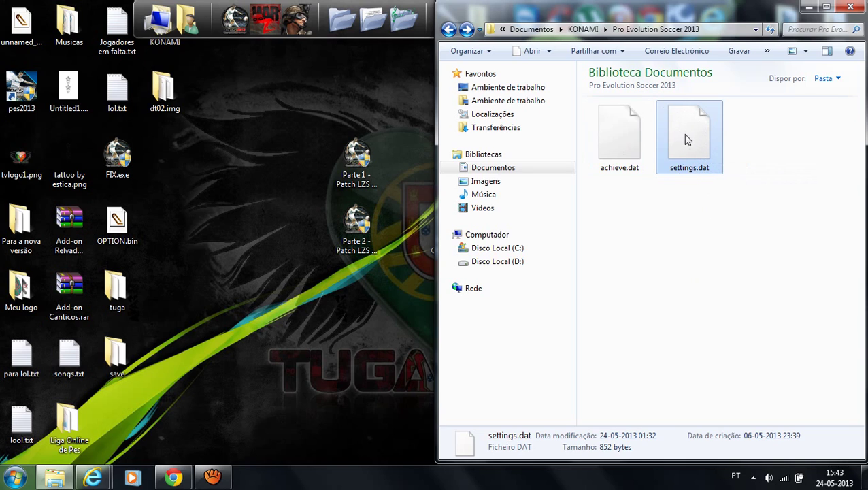
click(761, 234)
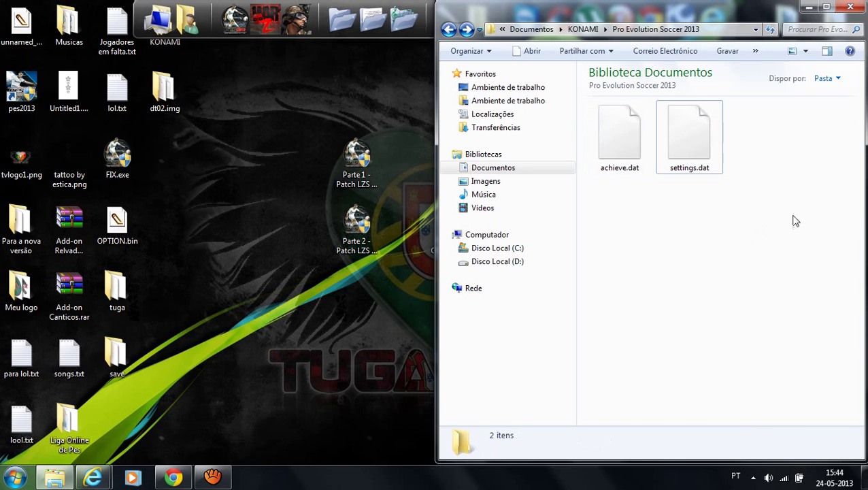
click(850, 9)
drag(451, 225, 785, 109)
Place Parte 2 beside Parte 1 mid-desktop and launch the Parte 1 installer.
click(357, 157)
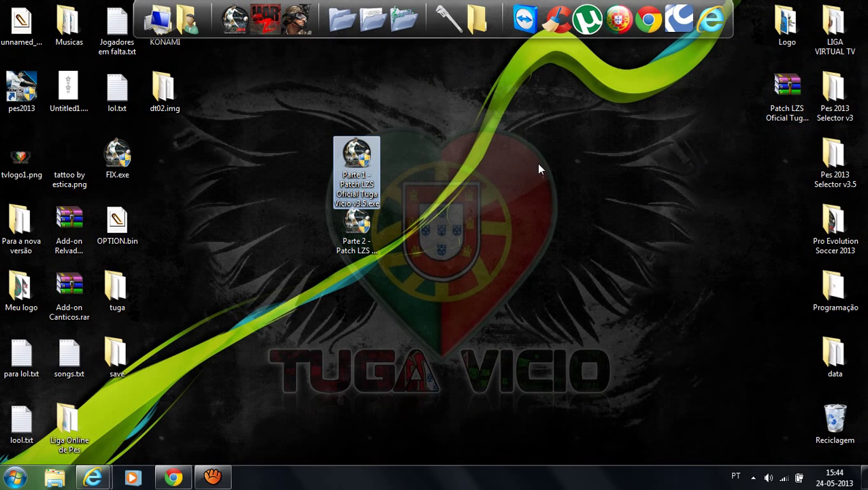
drag(368, 161, 464, 161)
drag(357, 224, 417, 163)
click(461, 176)
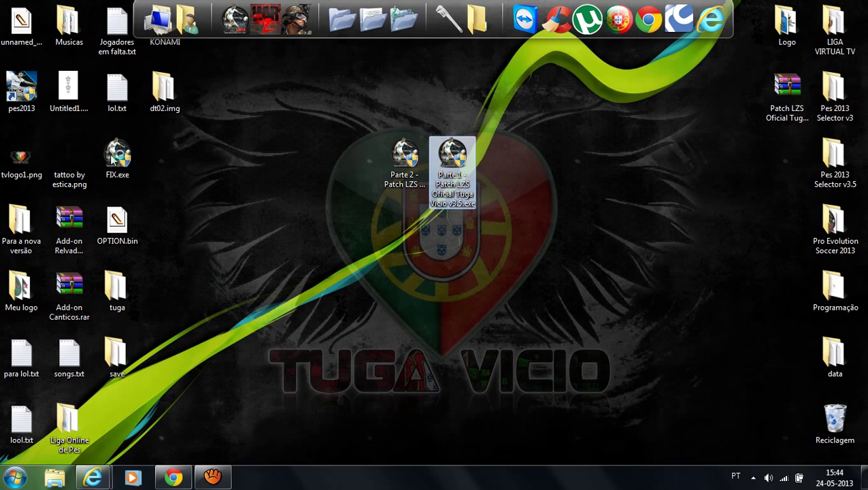
click(213, 476)
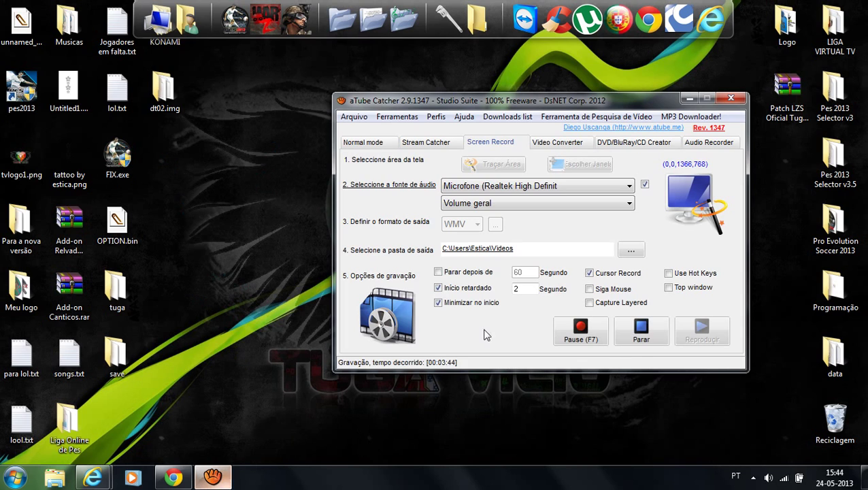
click(598, 340)
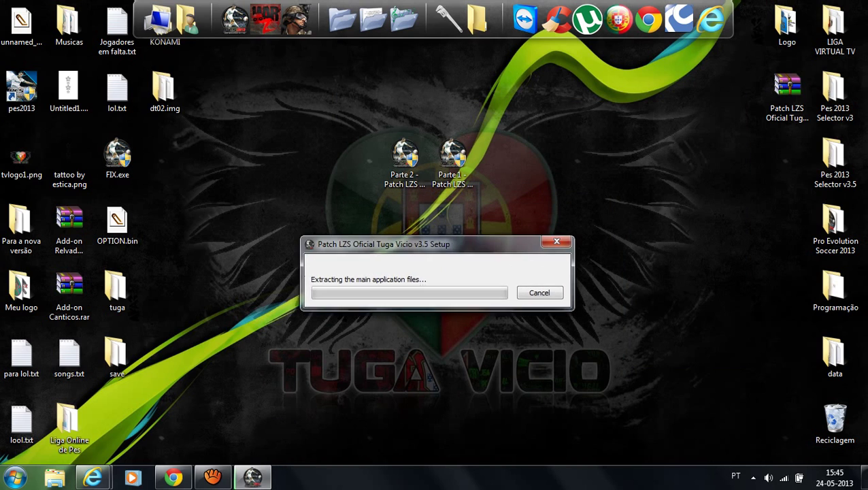
Let the Parte 1 extraction finish, moving its progress window, until the welcome page appears.
click(346, 333)
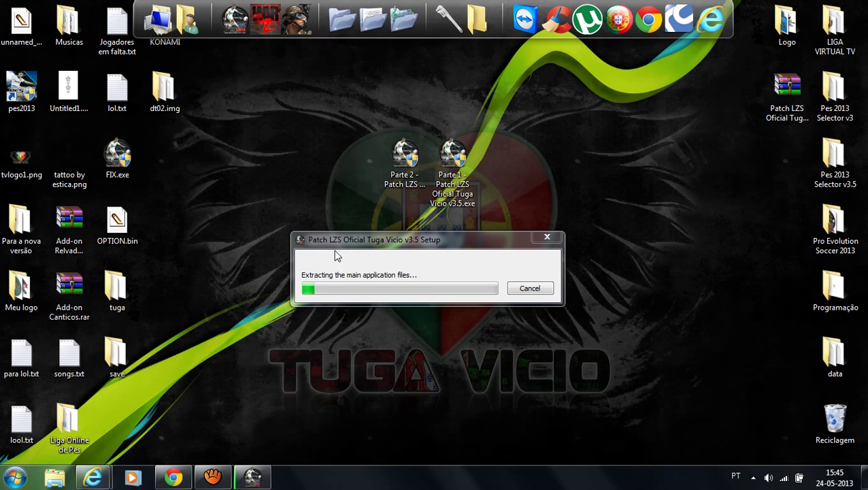
drag(431, 244, 441, 224)
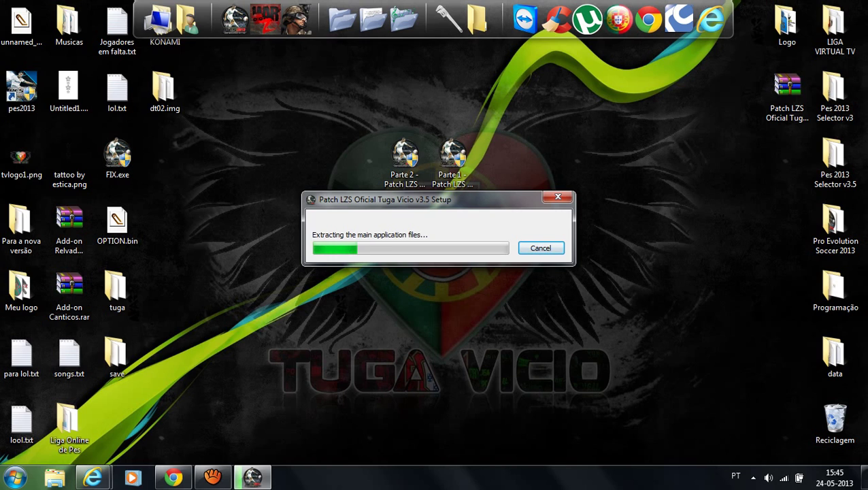
mouse_move(408, 199)
mouse_down()
mouse_move(407, 253)
mouse_move(413, 198)
mouse_up()
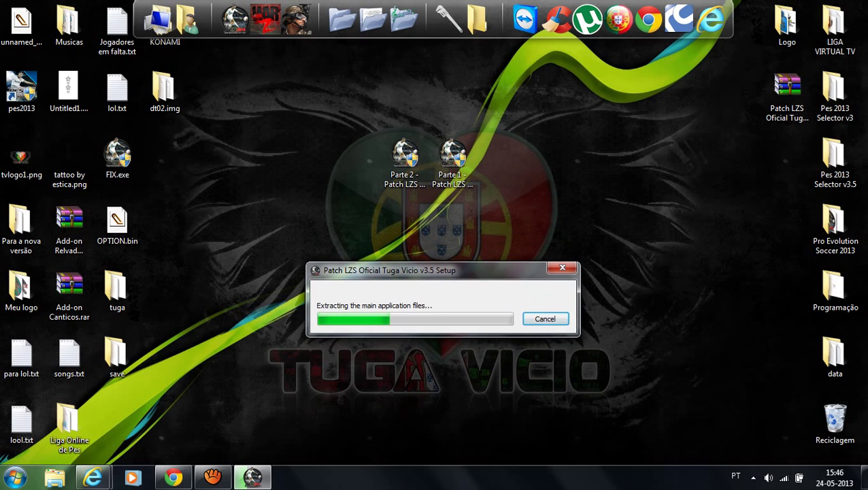
click(381, 270)
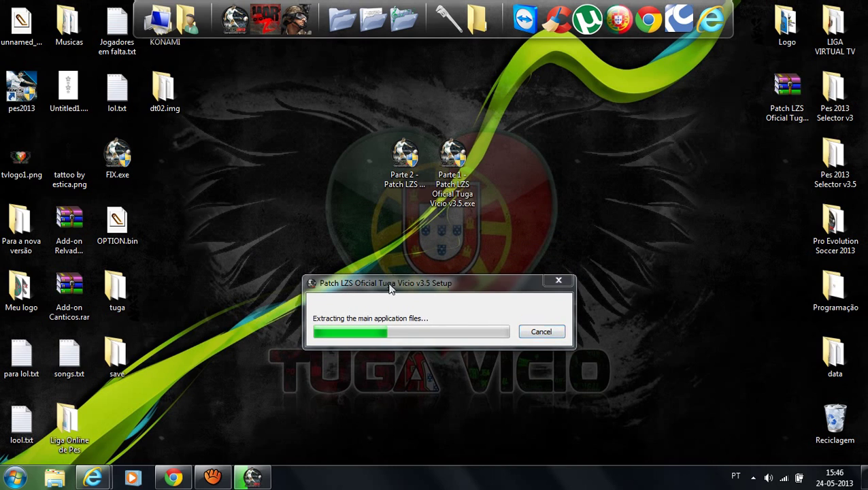
drag(390, 288, 392, 264)
click(284, 268)
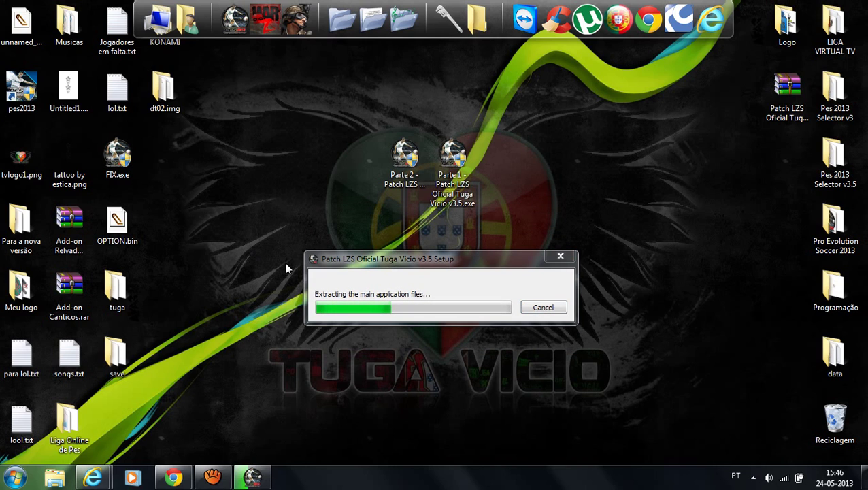
drag(388, 263, 367, 246)
click(236, 345)
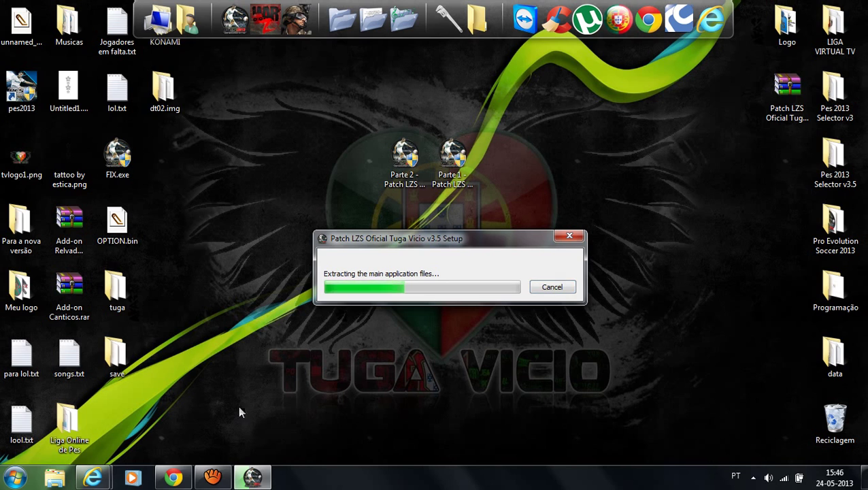
click(212, 477)
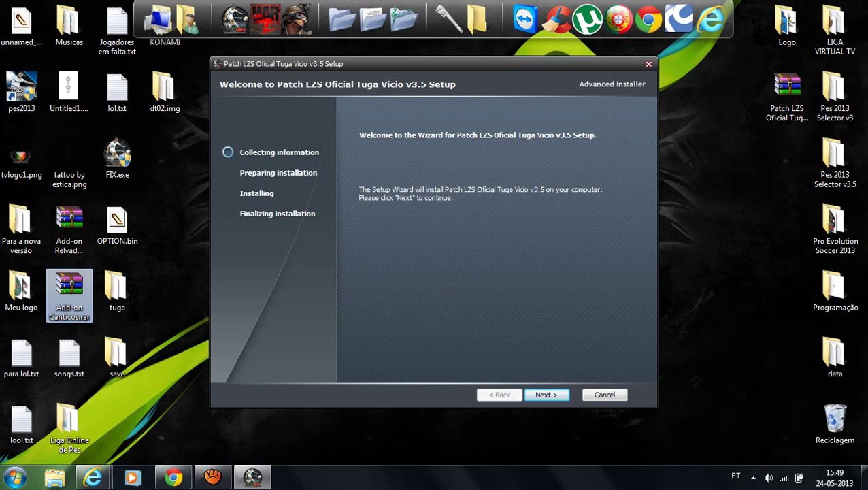
Keep the default install folder C:\Program Files (x86)\KONAMI\Pro Evolution Soccer 2013\.
key(Return)
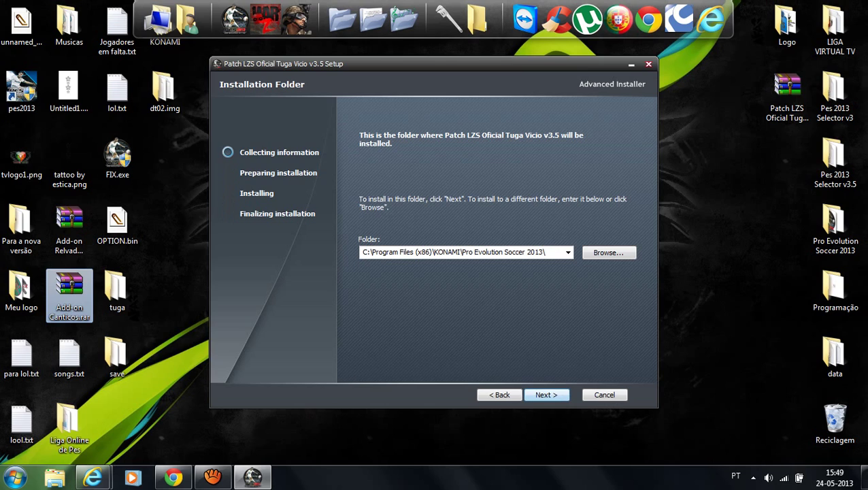
click(379, 251)
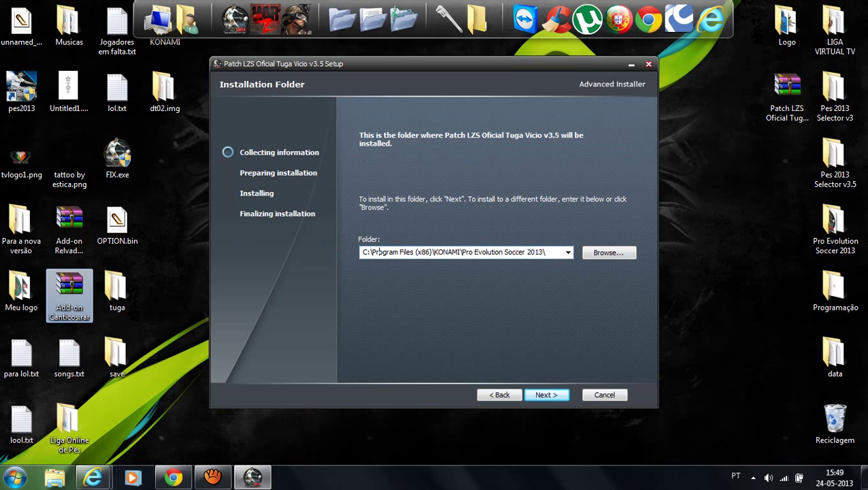
drag(363, 252, 546, 252)
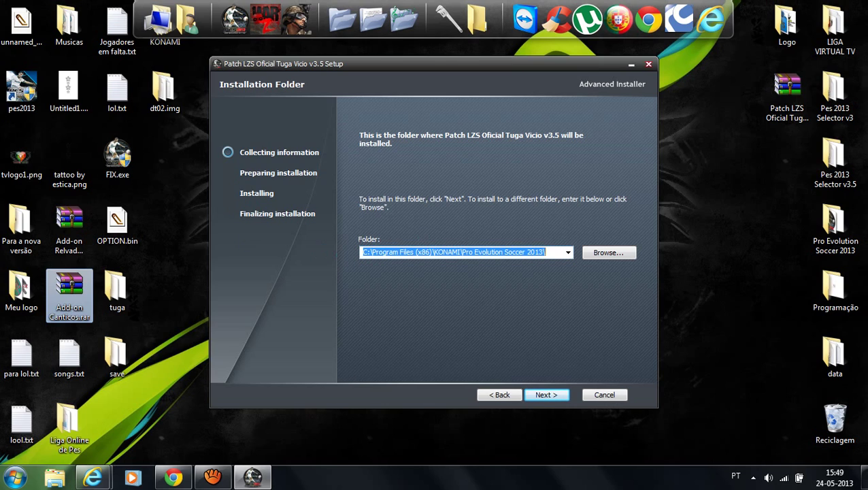
key(Delete)
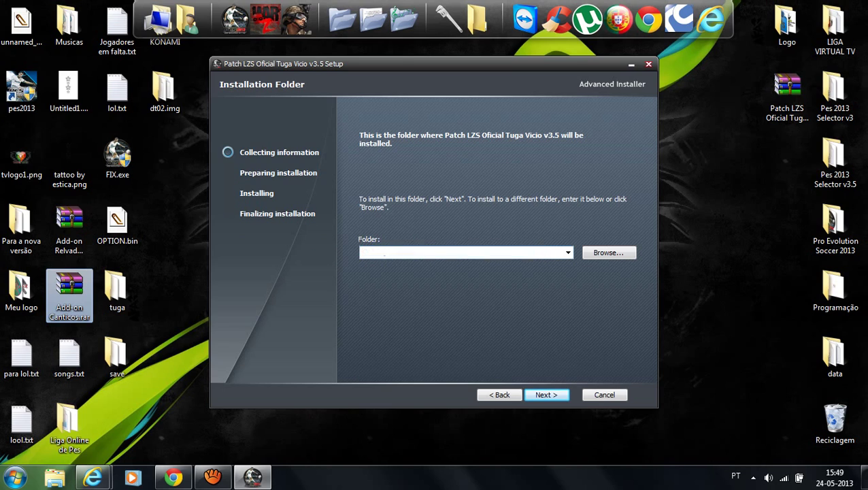
key(ctrl+z)
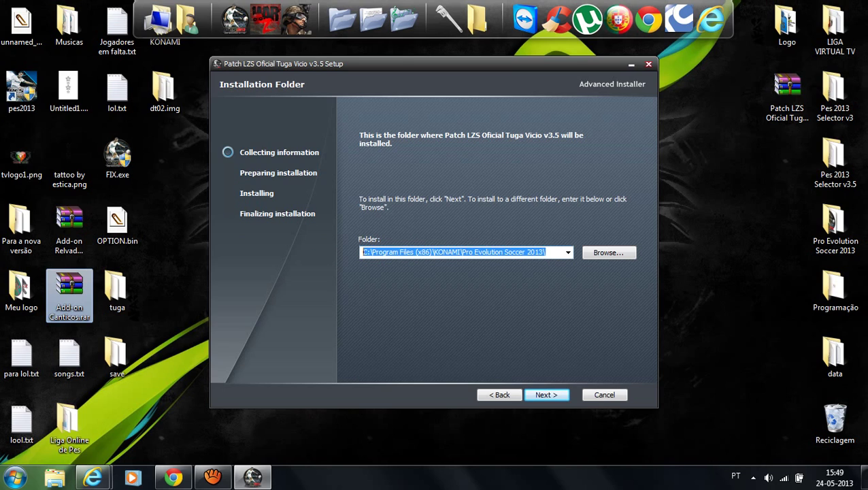
mouse_move(362, 252)
mouse_down()
mouse_move(546, 252)
mouse_move(371, 251)
mouse_up()
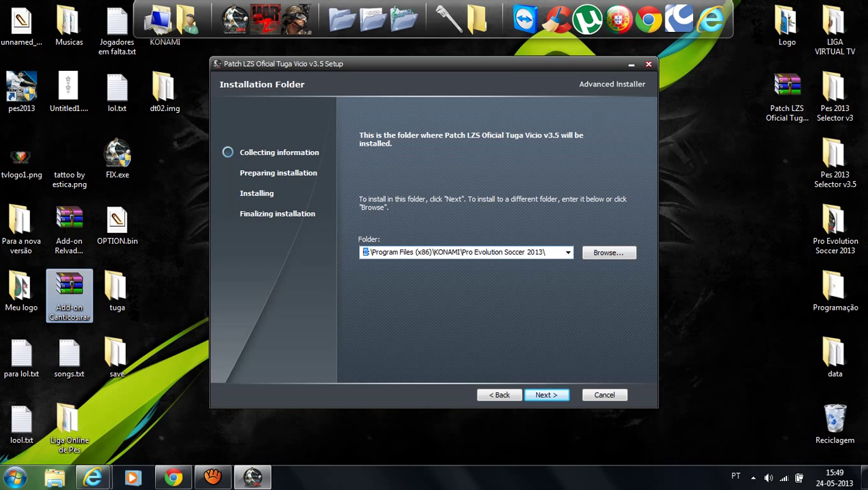
drag(363, 252, 545, 252)
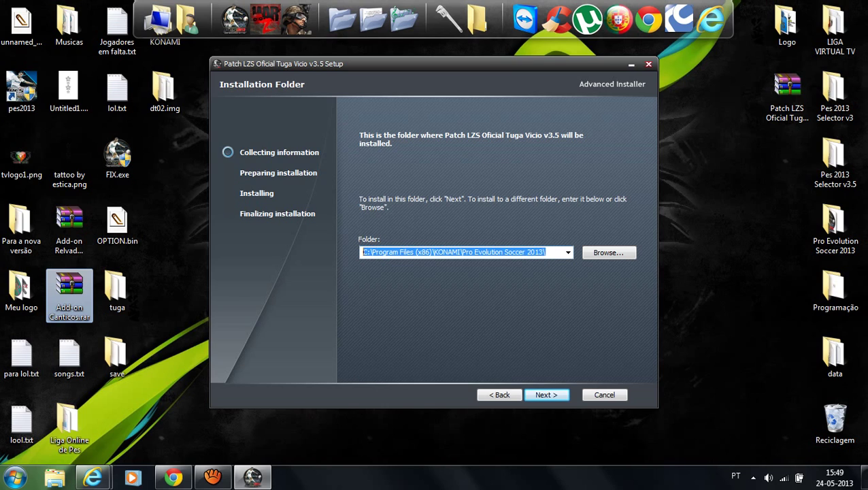
key(Return)
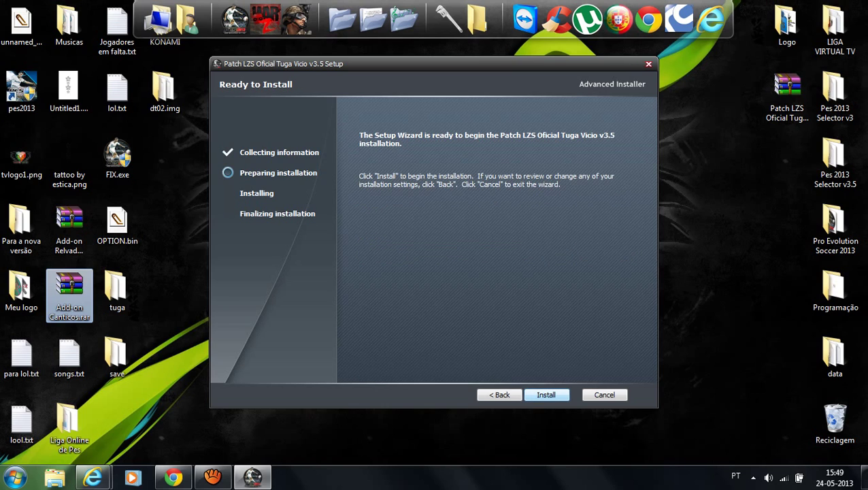
Install the patch and close the setup wizard when it finishes.
key(Return)
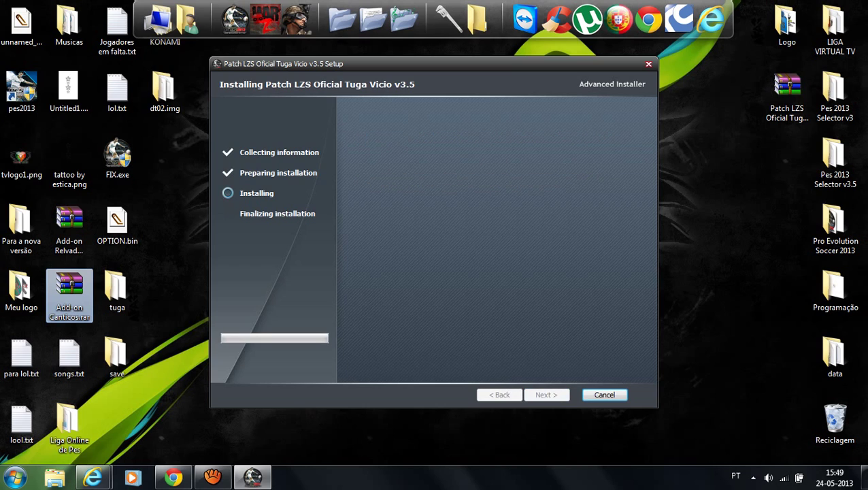
click(213, 476)
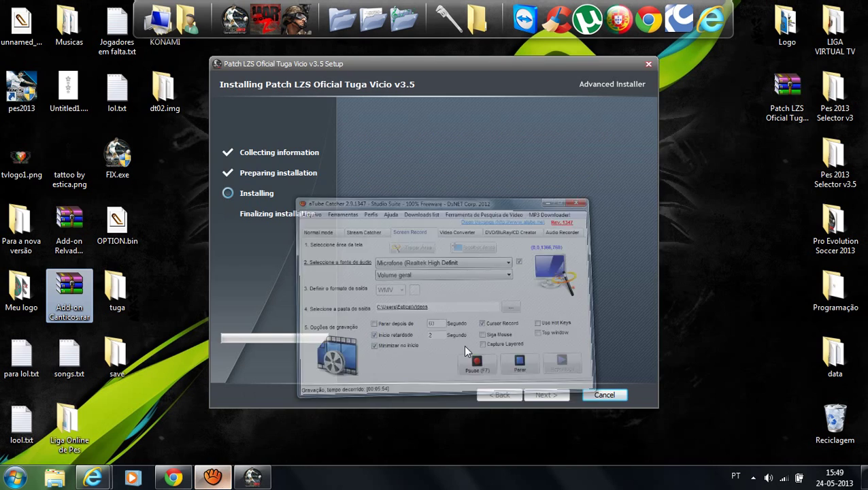
click(580, 330)
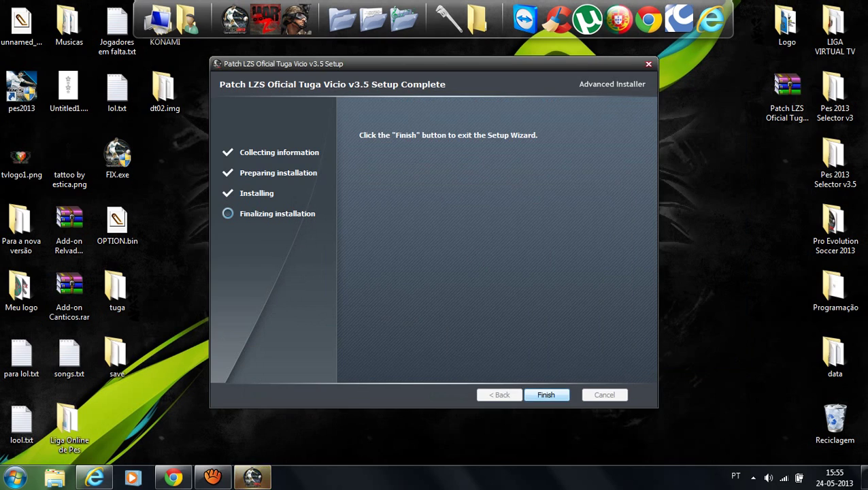
key(Return)
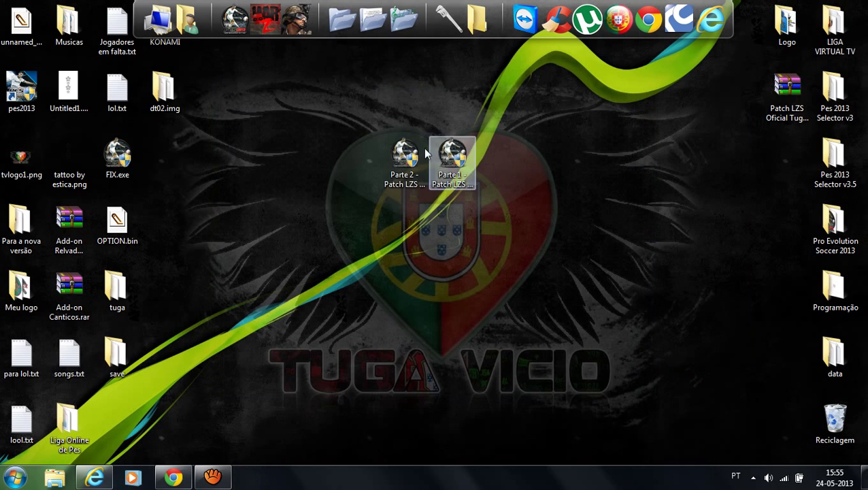
Place Parte 2 beside Parte 1 on the desktop and launch the Parte 2 installer.
drag(405, 155, 452, 223)
drag(431, 149, 382, 149)
drag(452, 221, 455, 158)
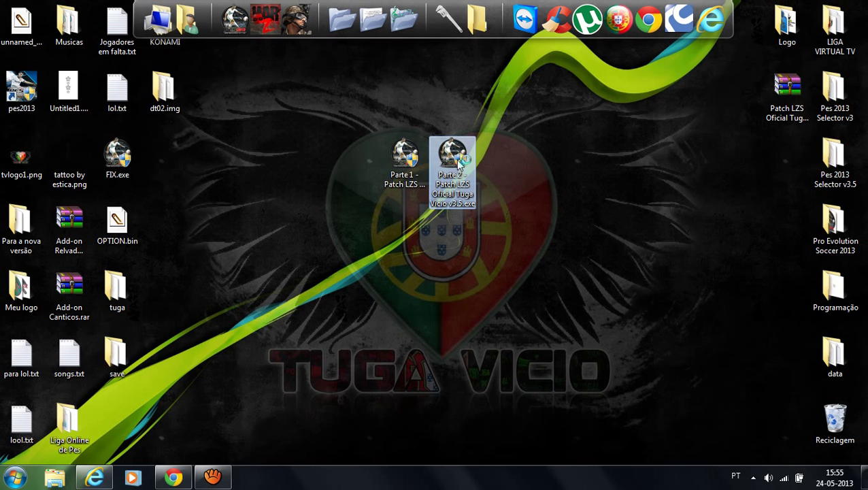
double_click(460, 164)
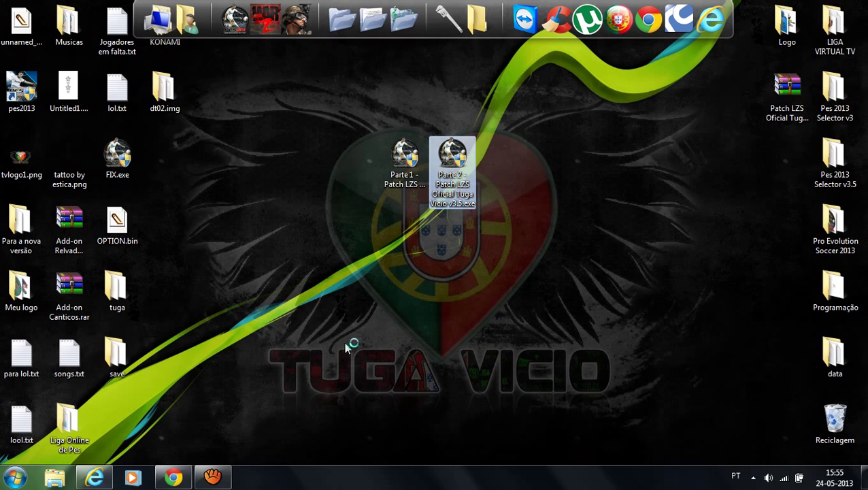
Minimize the screen recorder and center the Parte 2 setup dialog.
click(214, 475)
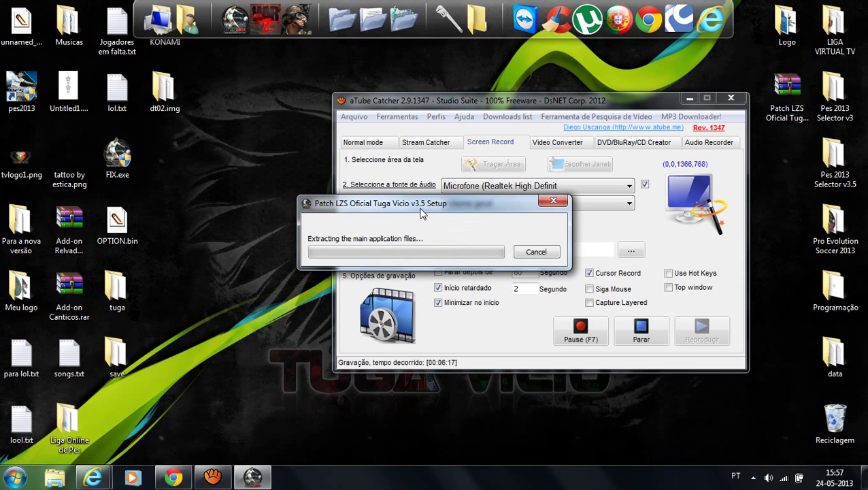
drag(421, 213, 268, 209)
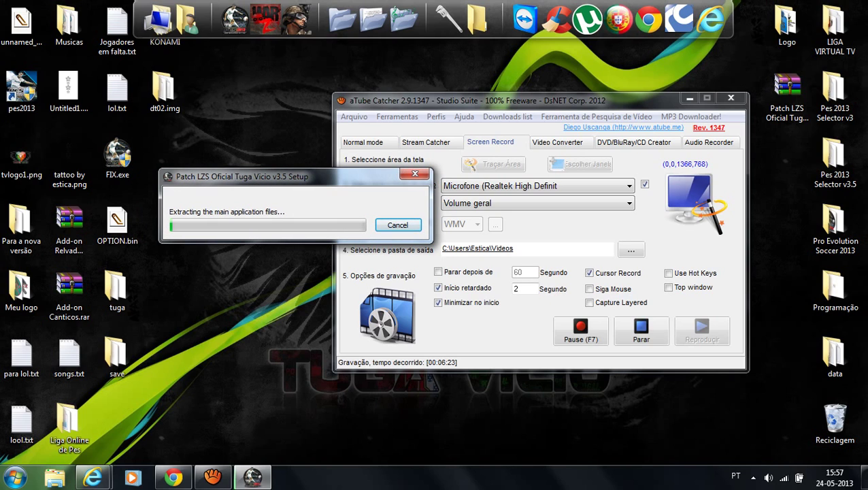
drag(237, 173, 245, 143)
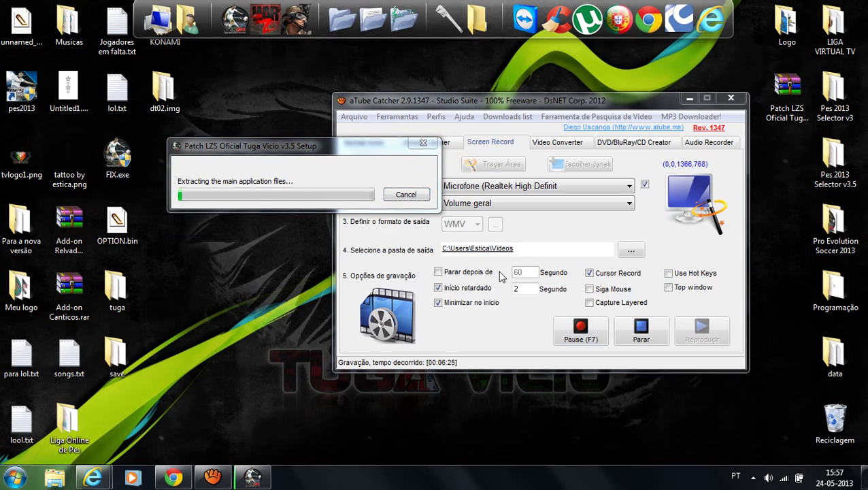
click(610, 330)
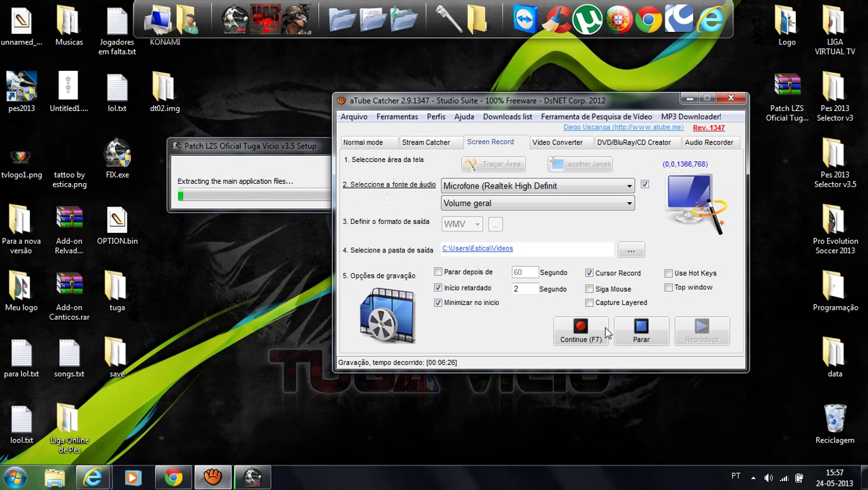
click(701, 98)
drag(349, 148, 453, 221)
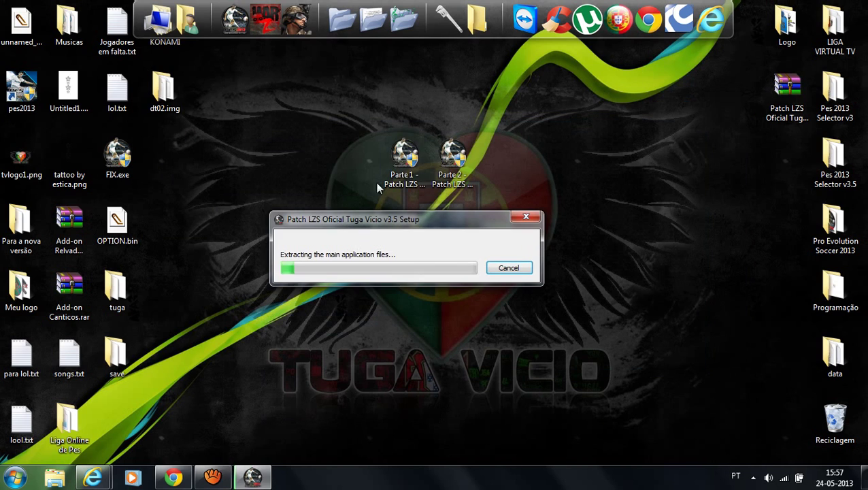
Reposition the Parte 2 setup dialog while its extraction nears completion.
drag(371, 219, 405, 170)
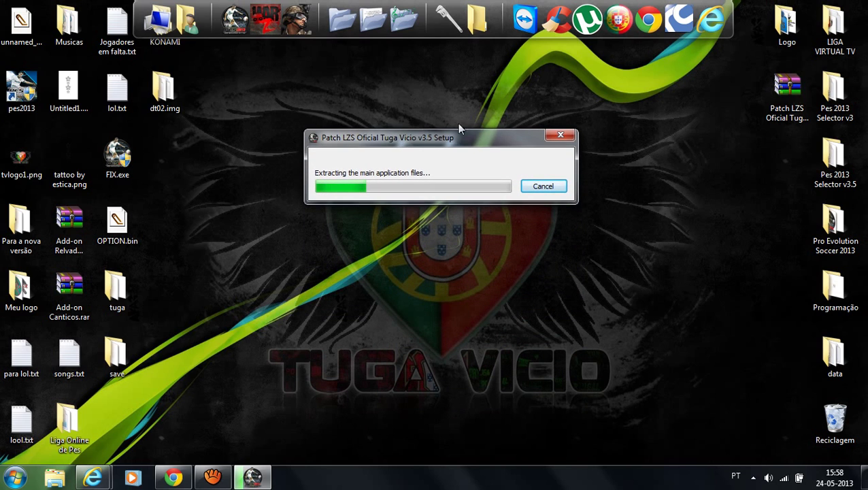
drag(372, 145, 370, 288)
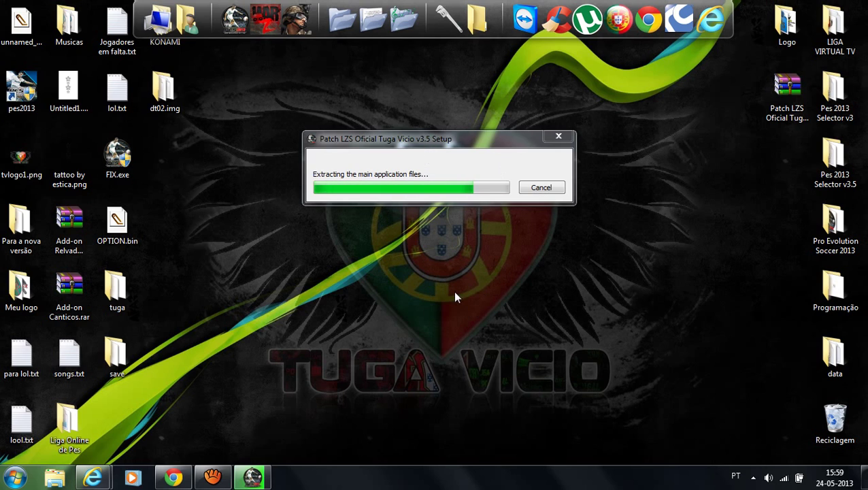
mouse_move(351, 139)
mouse_down()
mouse_move(350, 290)
mouse_move(357, 138)
mouse_up()
click(398, 236)
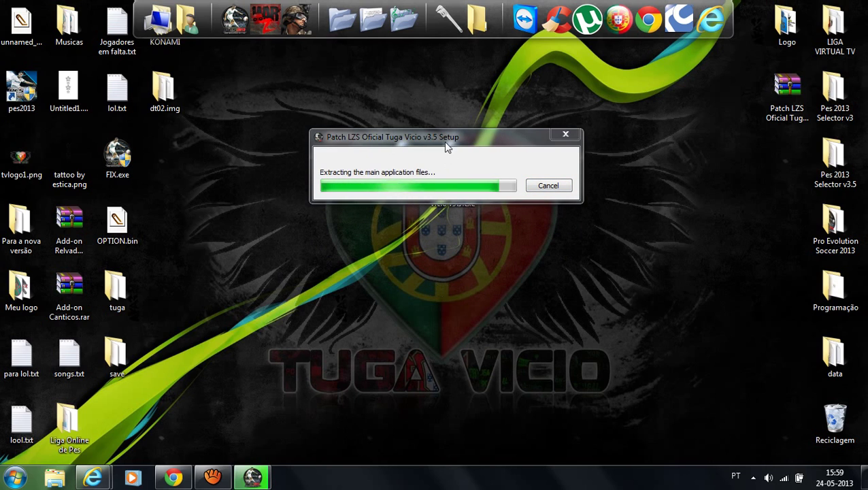
drag(444, 139, 442, 123)
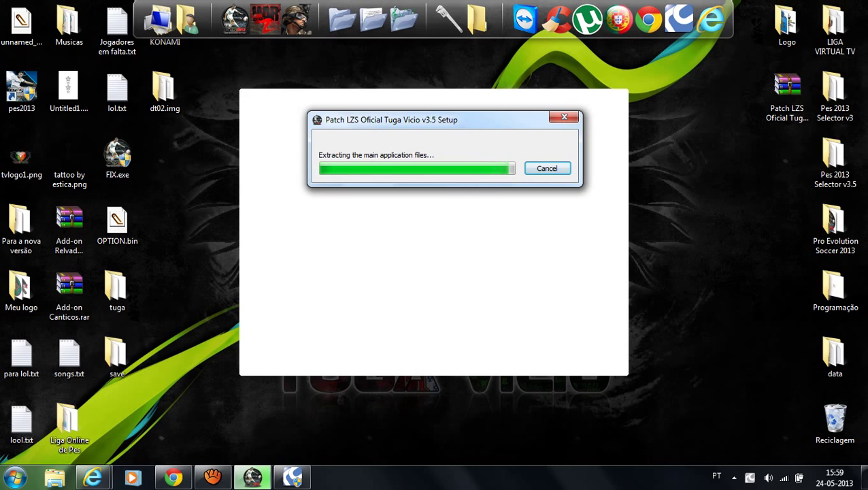
Log in to RaidCall and open the Tuga Vicio group from recent groups.
key(Return)
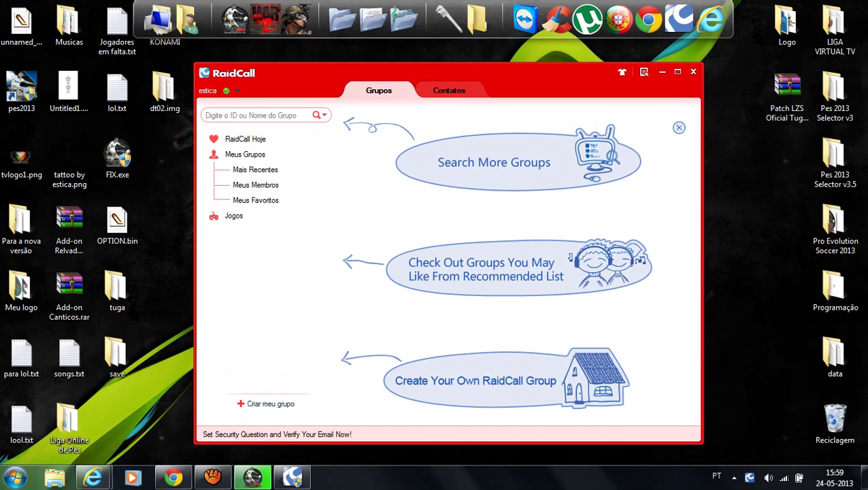
click(255, 169)
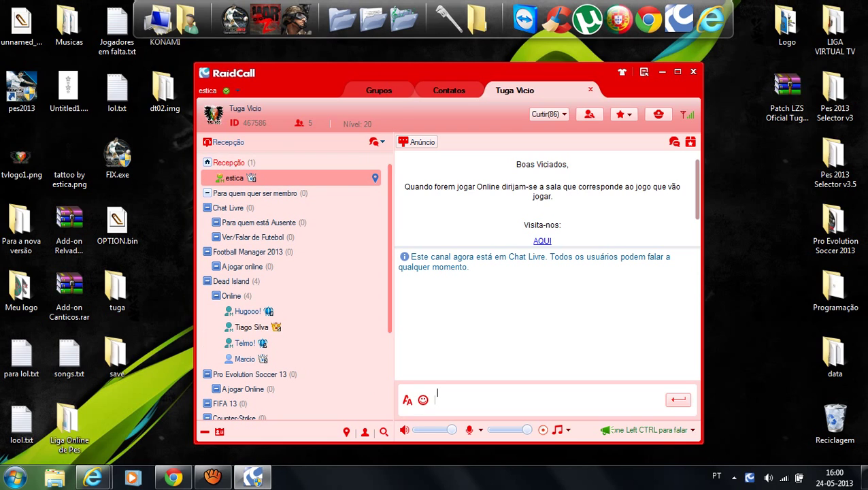
scroll(293, 295, down, 3)
scroll(293, 286, up, 3)
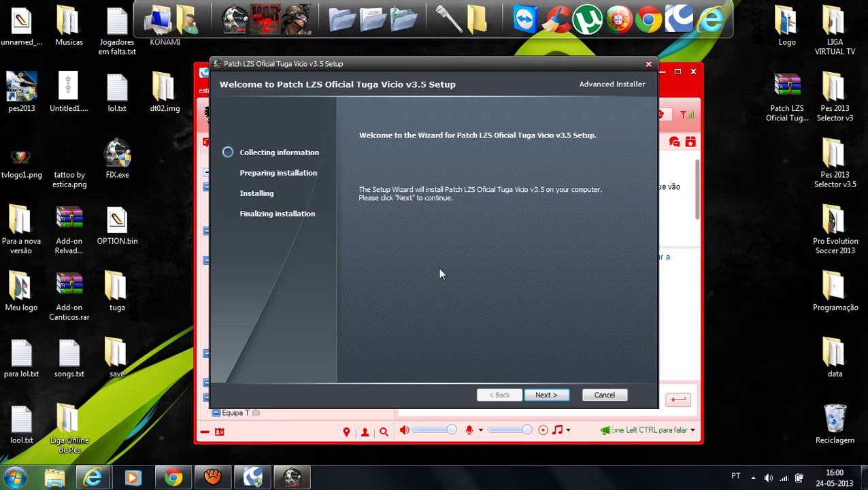
Advance the Parte 2 setup past Welcome, keeping the Pro Evolution Soccer 2013 folder.
click(545, 394)
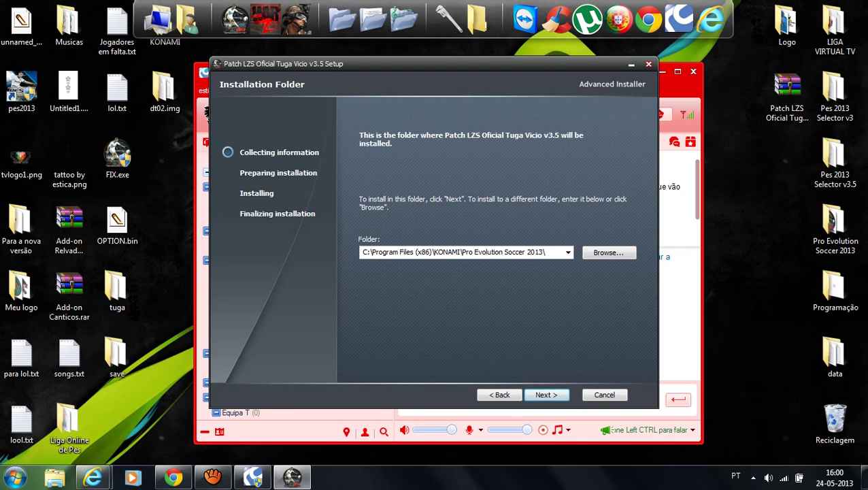
key(Return)
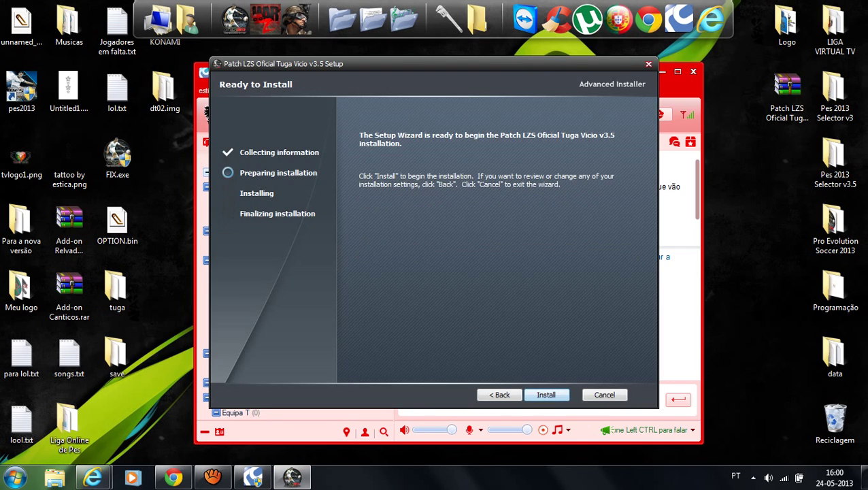
key(alt+Tab)
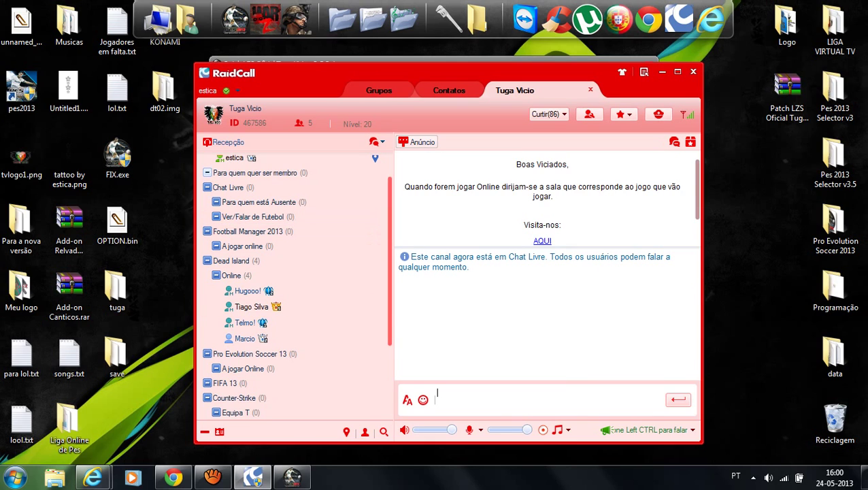
Exit RaidCall with the Sair do RaidCall option in its main menu.
scroll(293, 225, up, 1)
scroll(293, 225, down, 1)
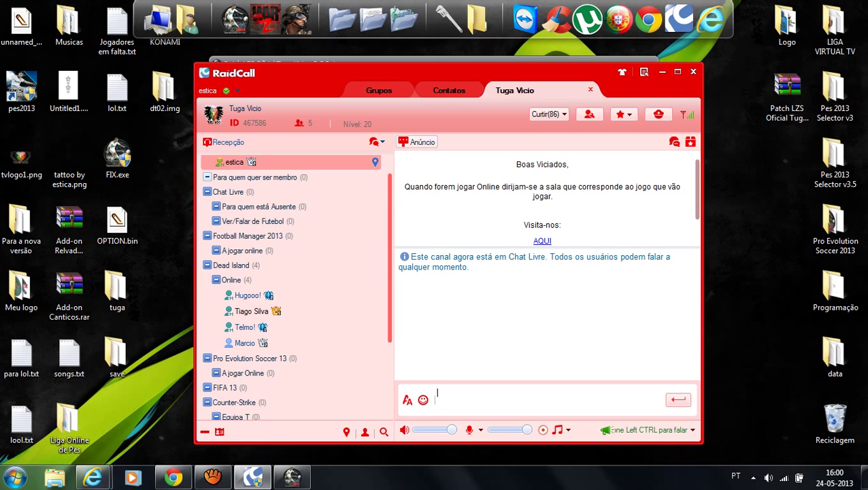
click(262, 75)
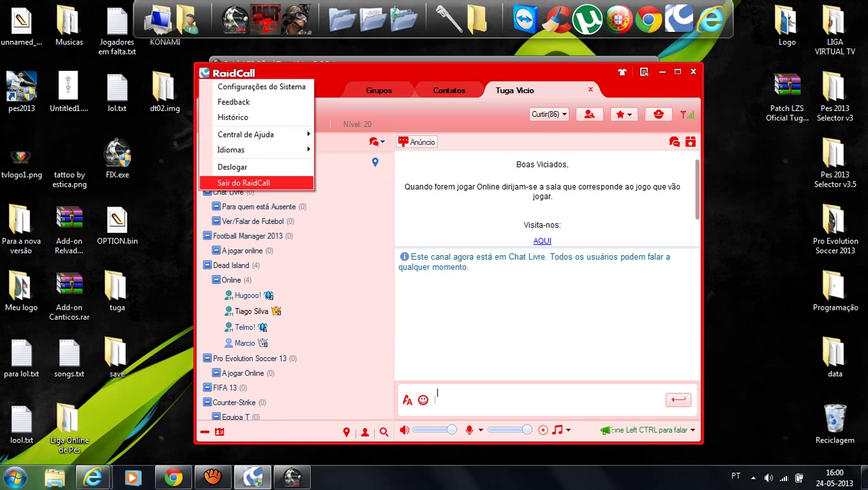
click(232, 182)
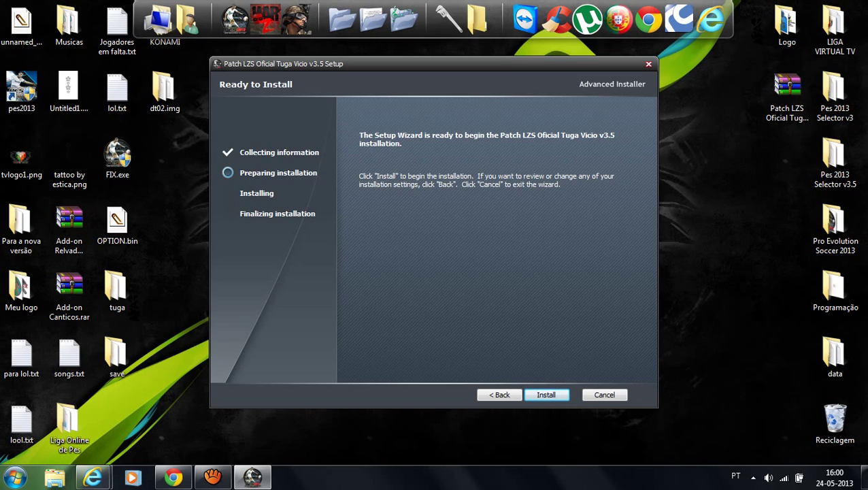
Start the patch installation, then bring up the pes2013 desktop shortcut's context menu.
key(Return)
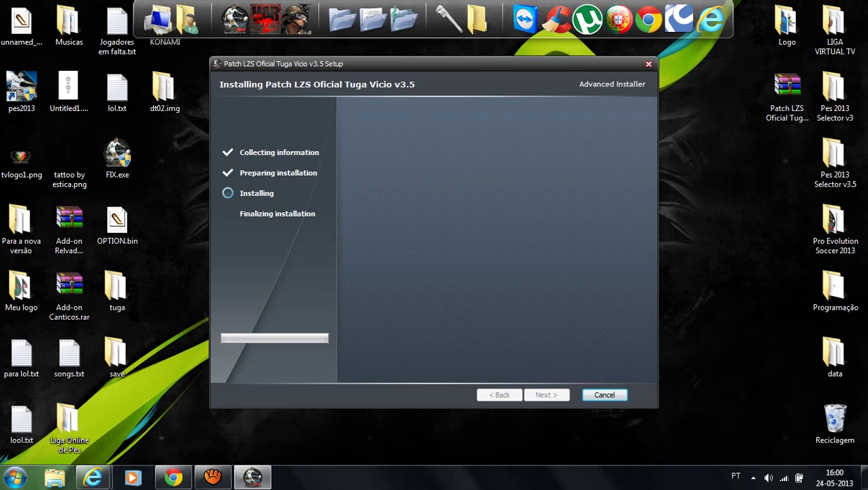
drag(409, 63, 439, 81)
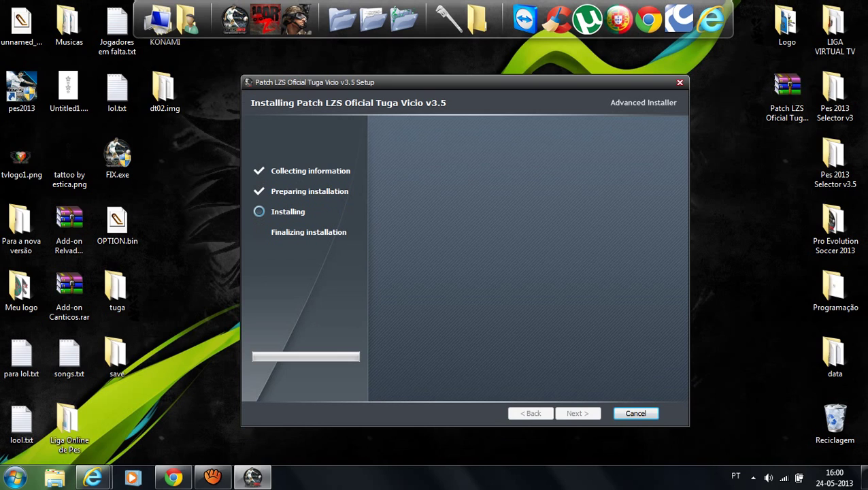
click(212, 480)
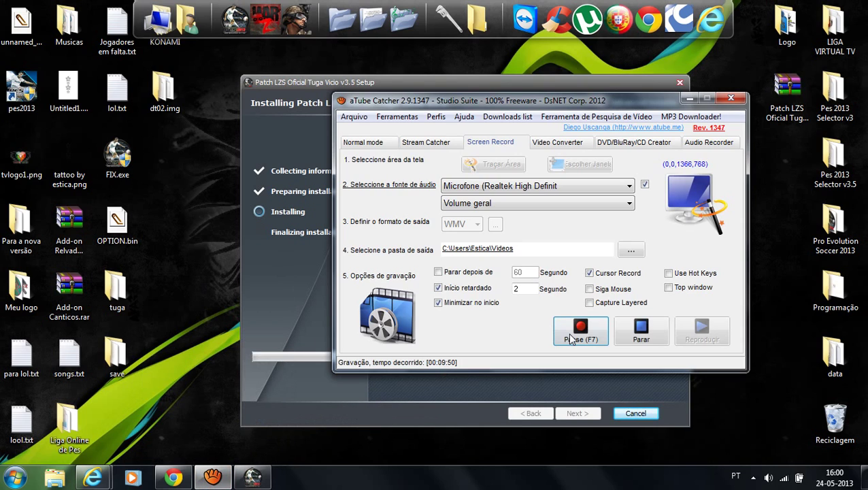
click(689, 100)
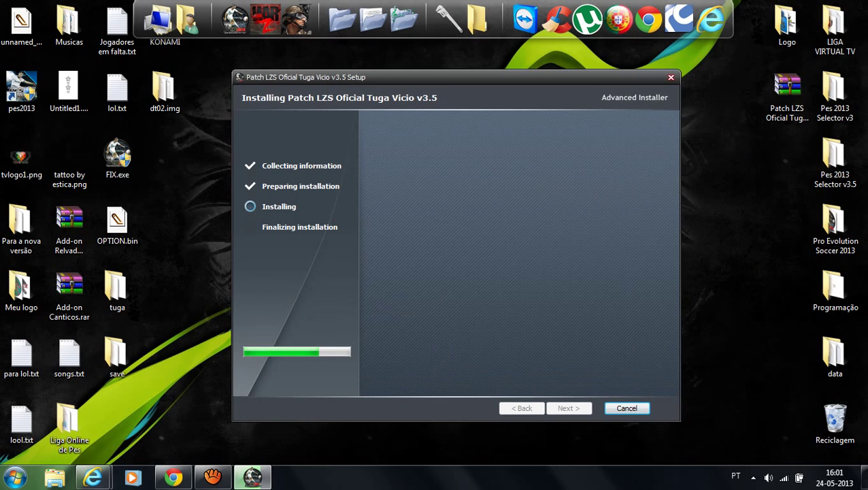
click(754, 478)
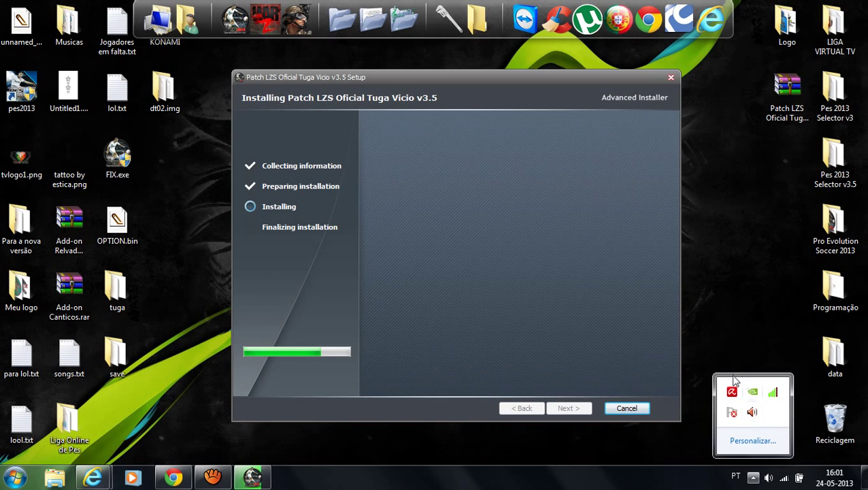
right_click(25, 89)
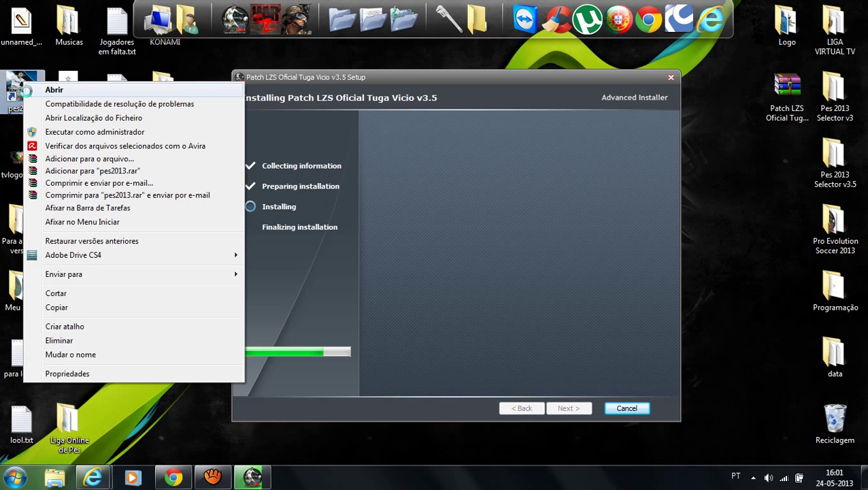
Open the pes2013 shortcut's file location and select rld.dll in the game folder.
click(55, 118)
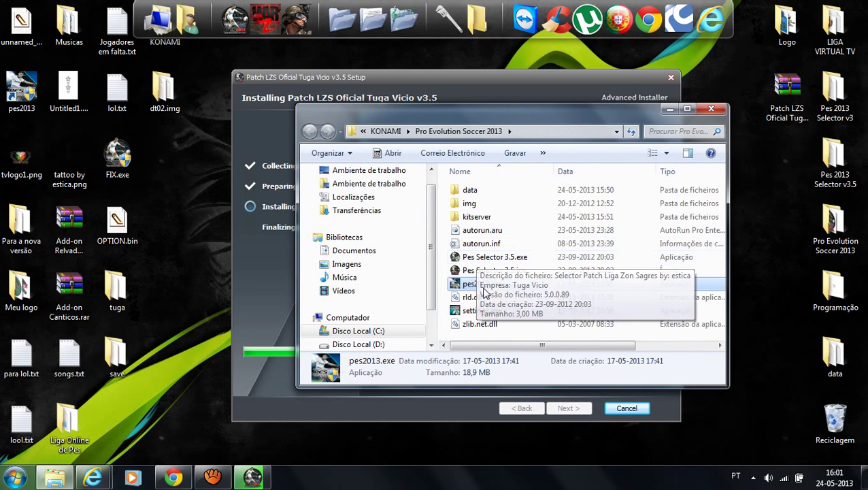
click(483, 296)
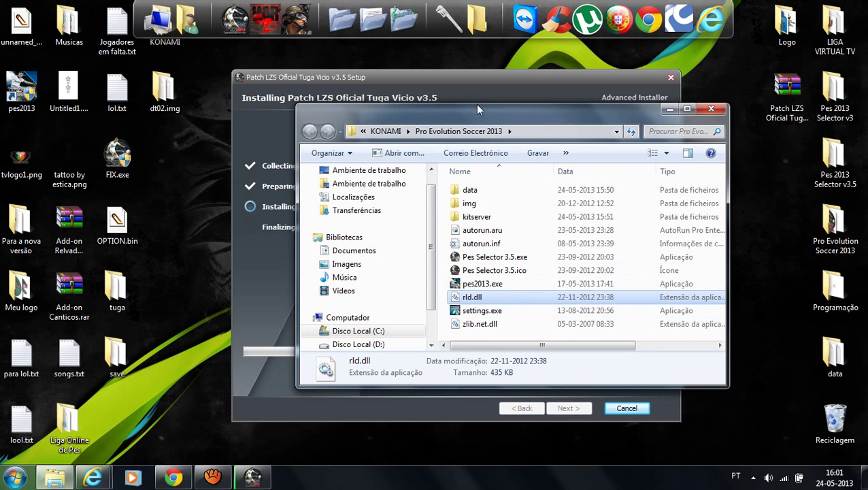
drag(483, 114, 433, 97)
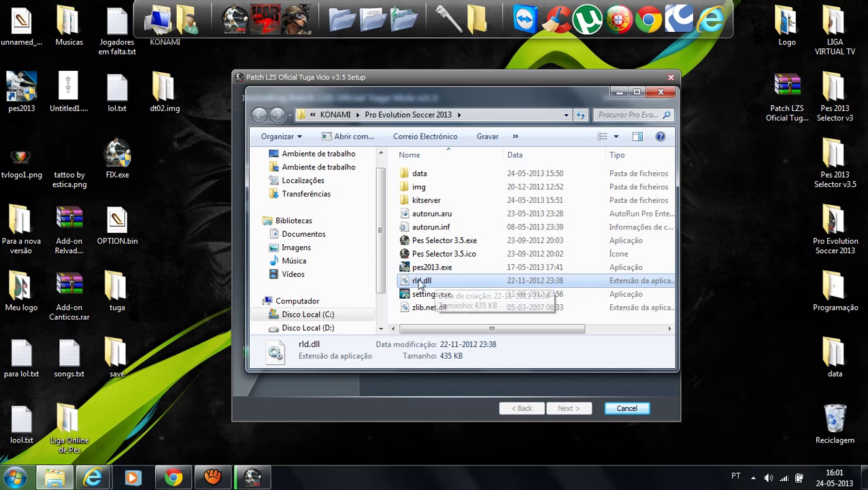
Reposition the game folder window so the installer behind it stays visible.
click(753, 478)
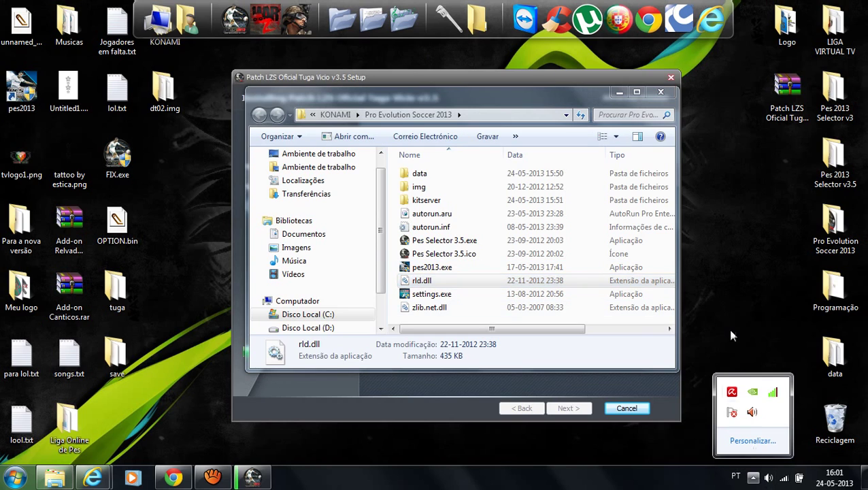
click(443, 283)
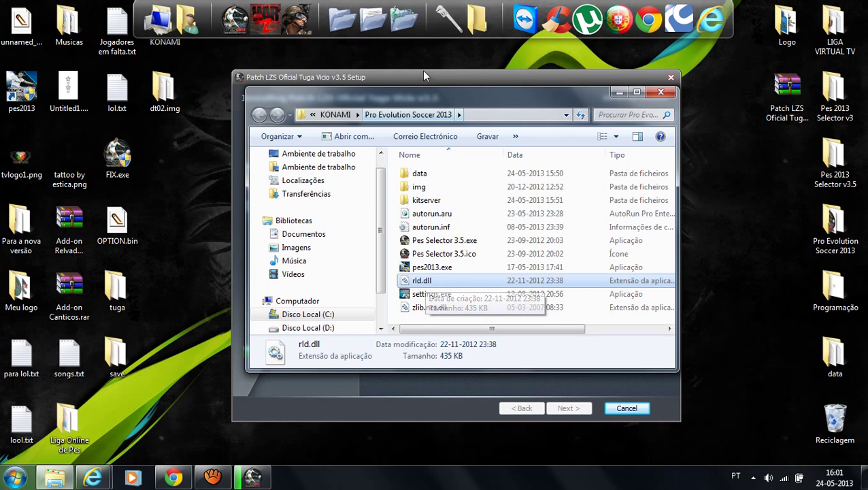
mouse_move(406, 96)
mouse_down()
mouse_move(417, 125)
mouse_move(411, 144)
mouse_move(414, 103)
mouse_up()
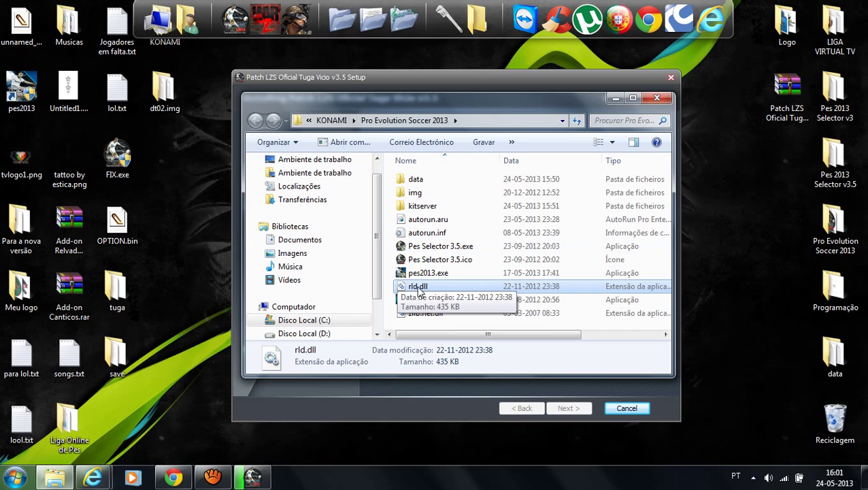
drag(416, 102, 415, 86)
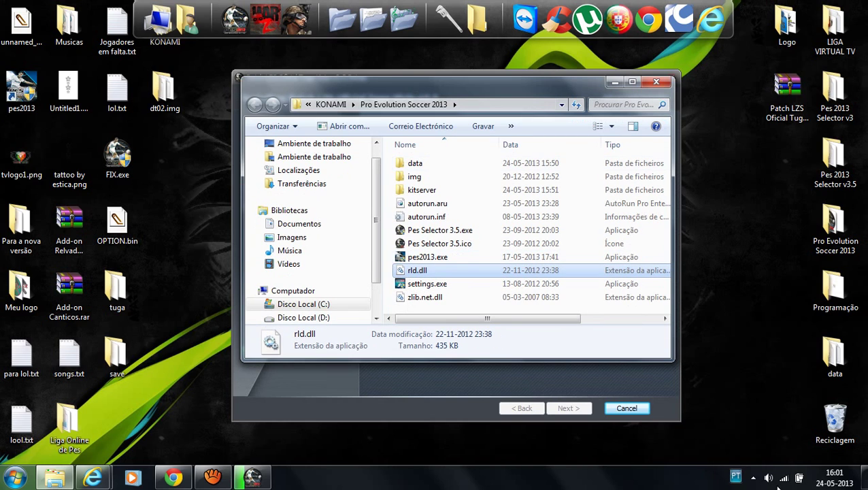
click(754, 478)
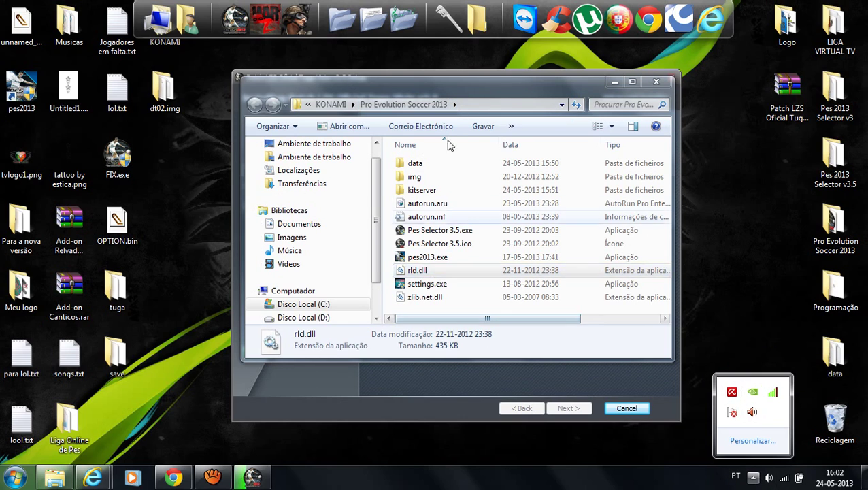
click(466, 87)
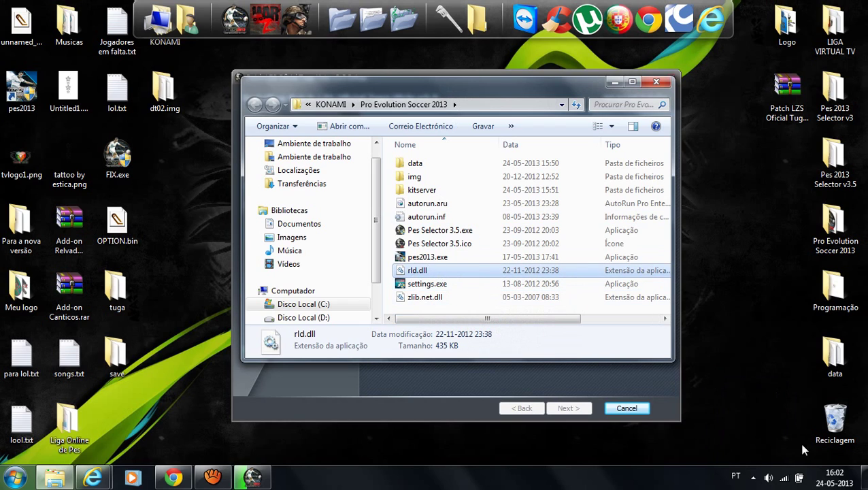
click(752, 480)
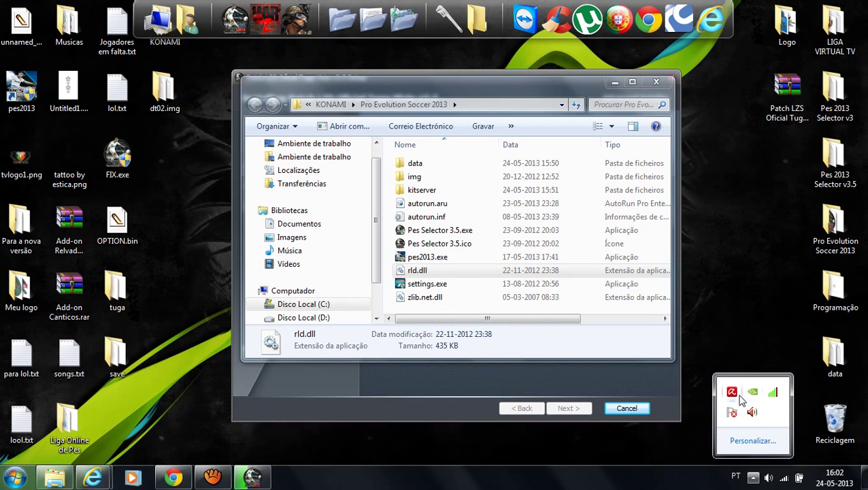
click(432, 272)
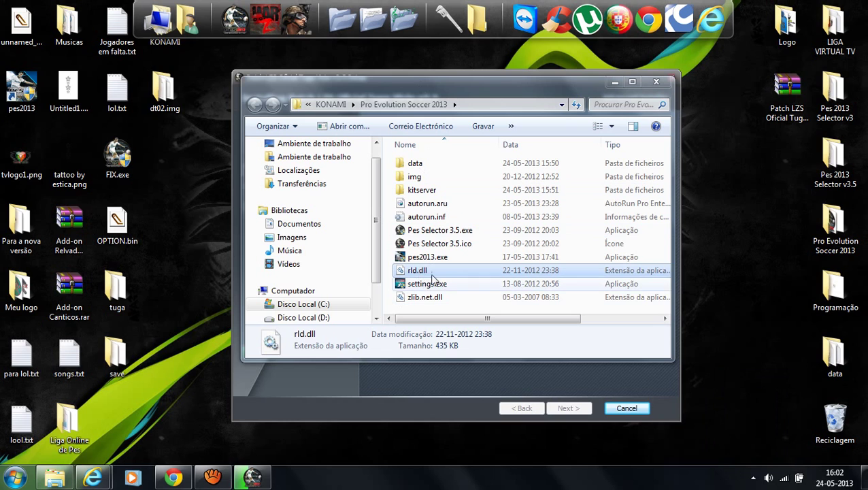
mouse_move(418, 85)
mouse_down()
mouse_move(422, 168)
mouse_move(409, 114)
mouse_move(415, 101)
mouse_up()
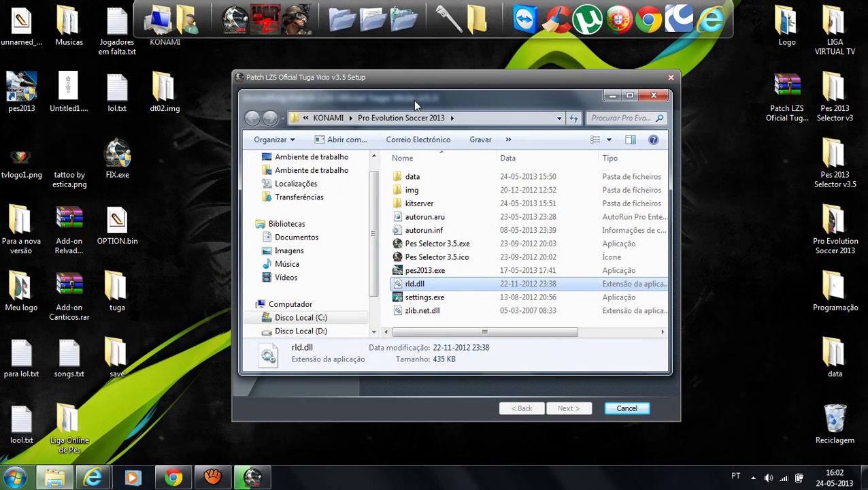
drag(468, 101, 468, 134)
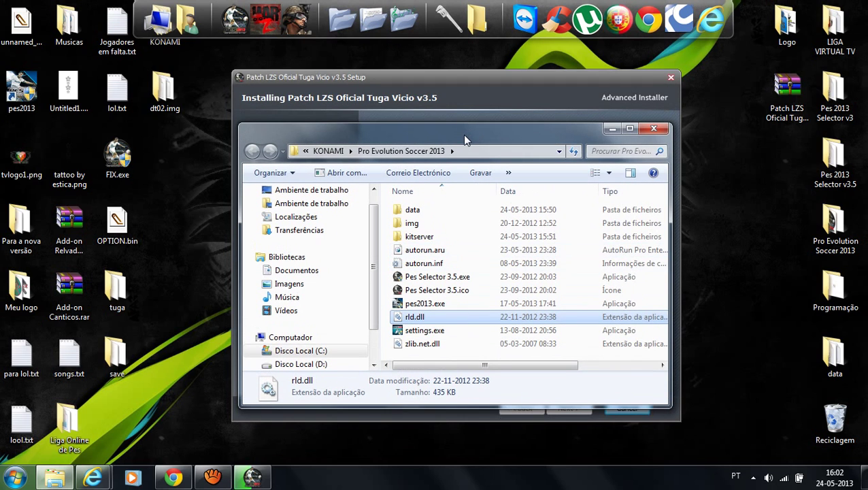
drag(465, 136, 494, 133)
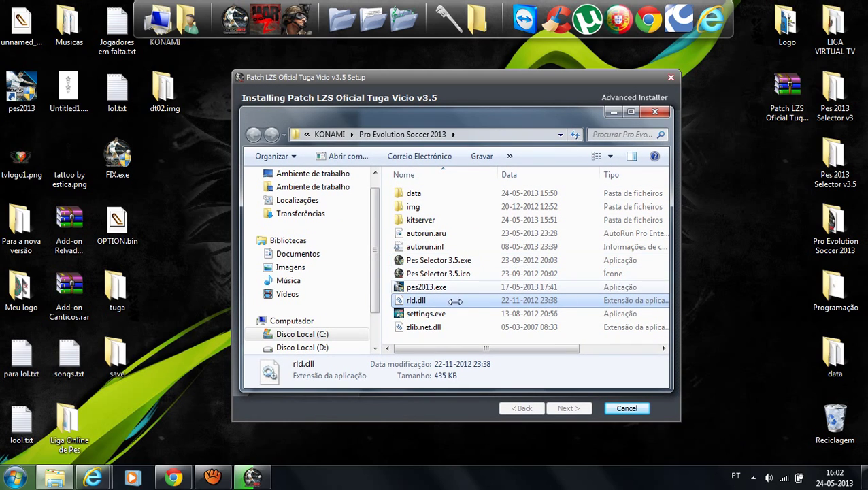
Select pes2013.exe, then rld.dll again, in the Pro Evolution Soccer 2013 folder.
click(430, 287)
click(421, 301)
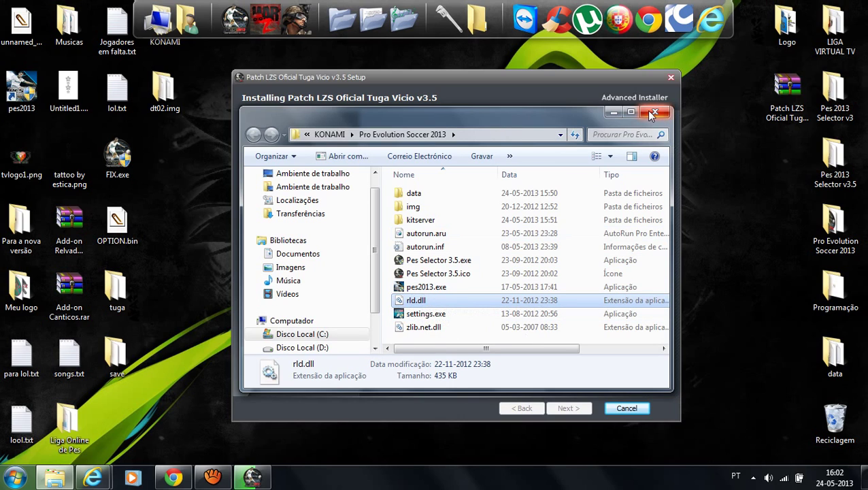
drag(470, 117, 450, 119)
Close the Pro Evolution Soccer 2013 game folder window.
click(626, 113)
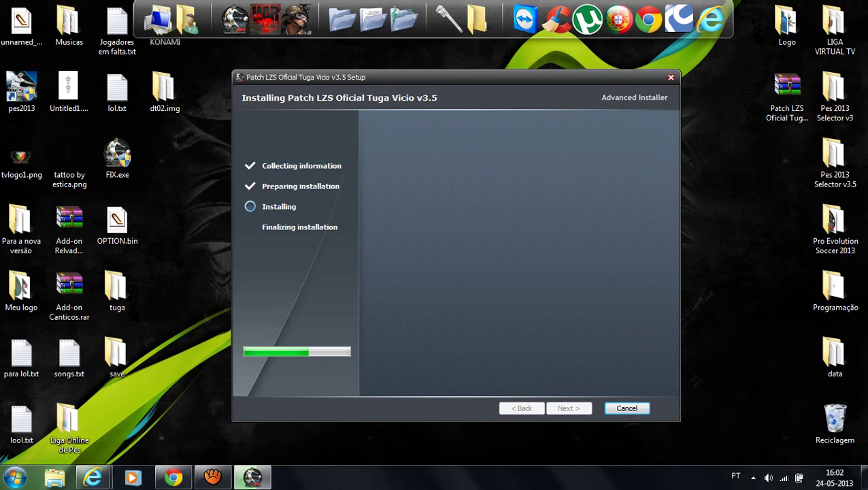
click(213, 477)
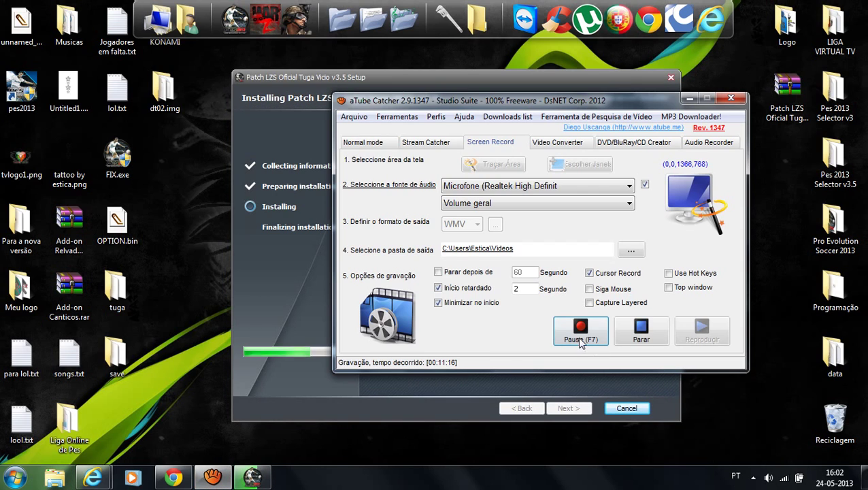
click(692, 99)
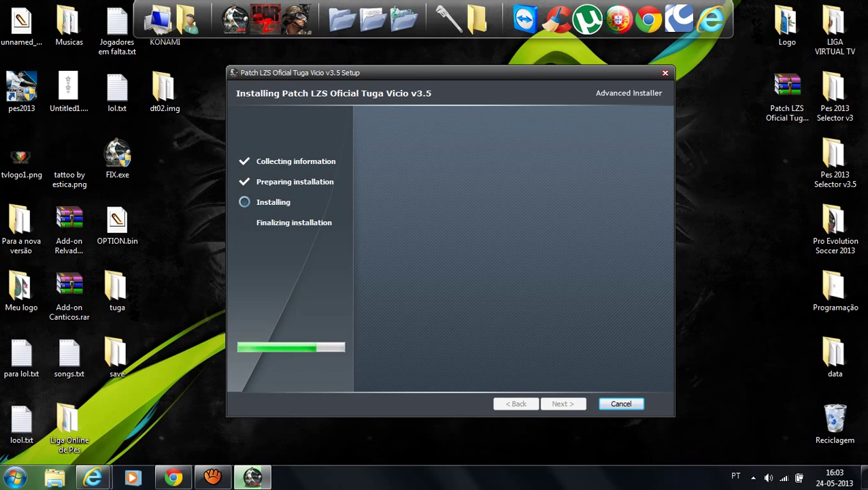
Keep the installer window in view until the patch installation finishes.
drag(408, 72, 392, 62)
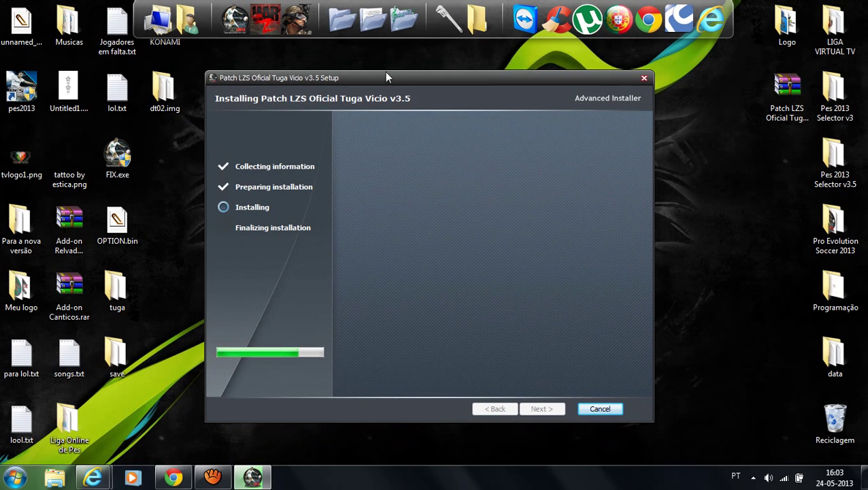
drag(365, 77, 365, 85)
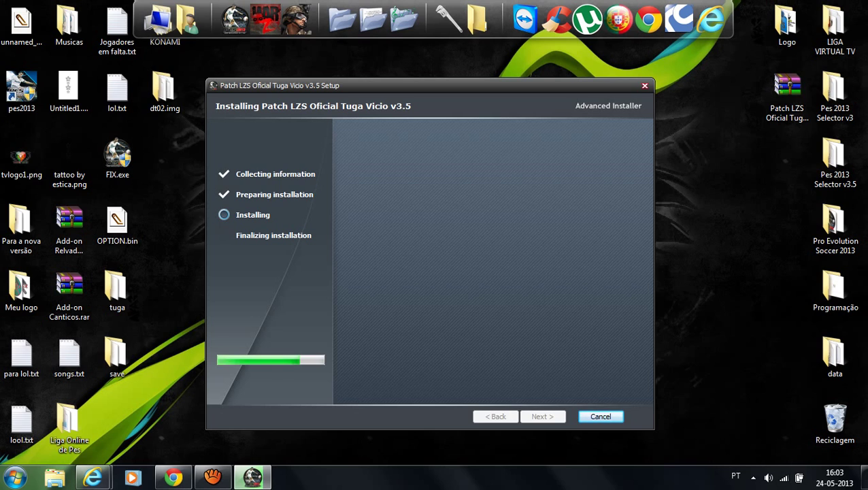
drag(409, 85, 378, 78)
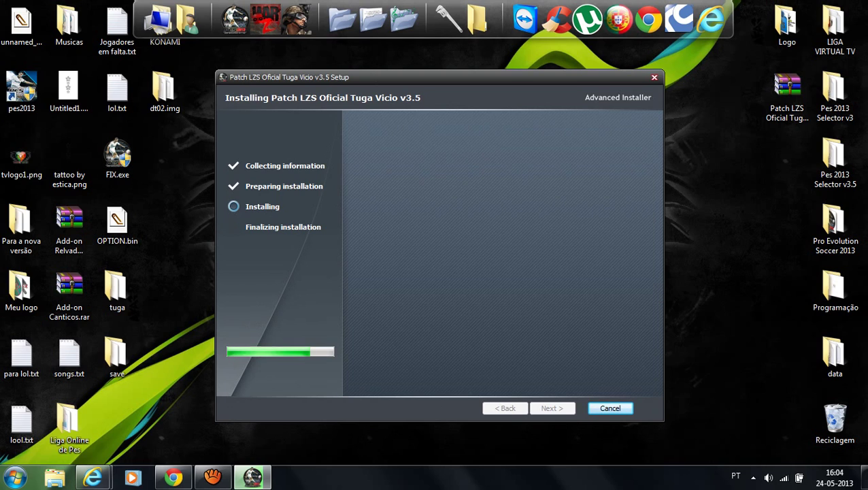
drag(286, 210, 288, 210)
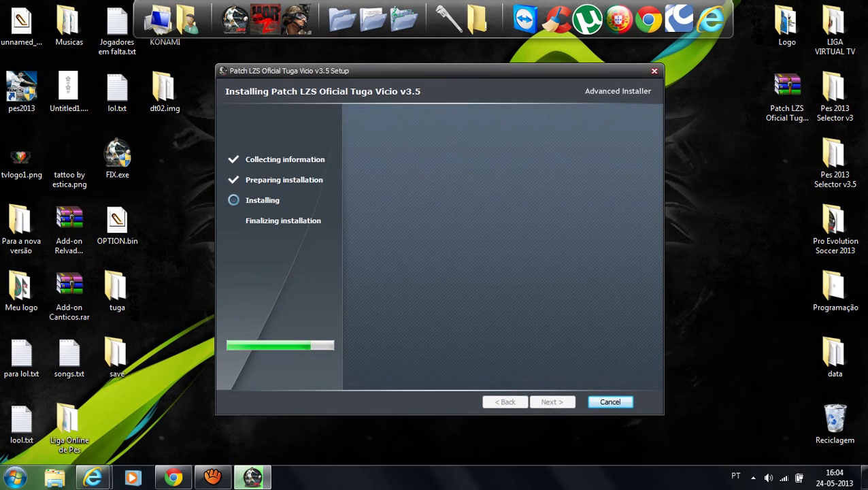
click(213, 477)
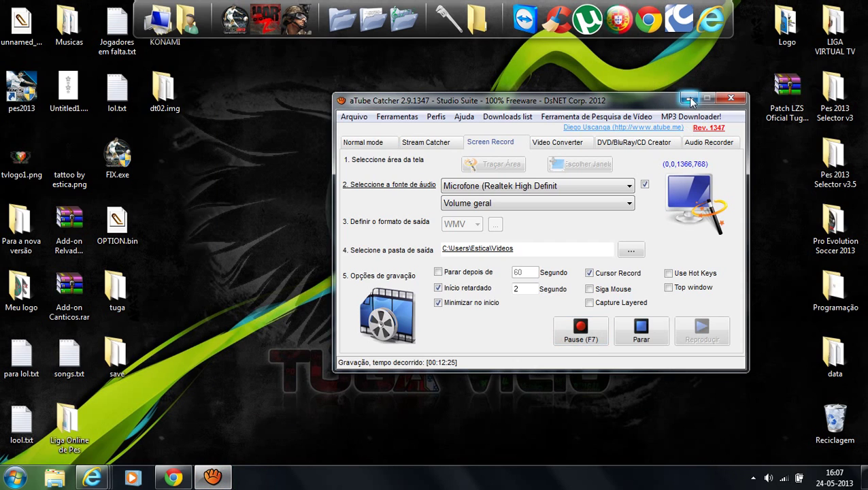
click(689, 100)
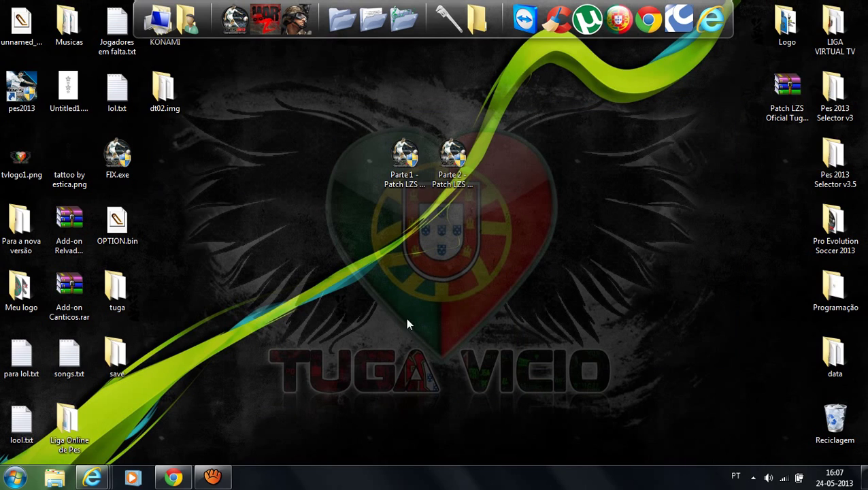
mouse_move(328, 116)
mouse_down()
mouse_move(539, 250)
mouse_move(330, 119)
mouse_up()
drag(126, 160, 356, 229)
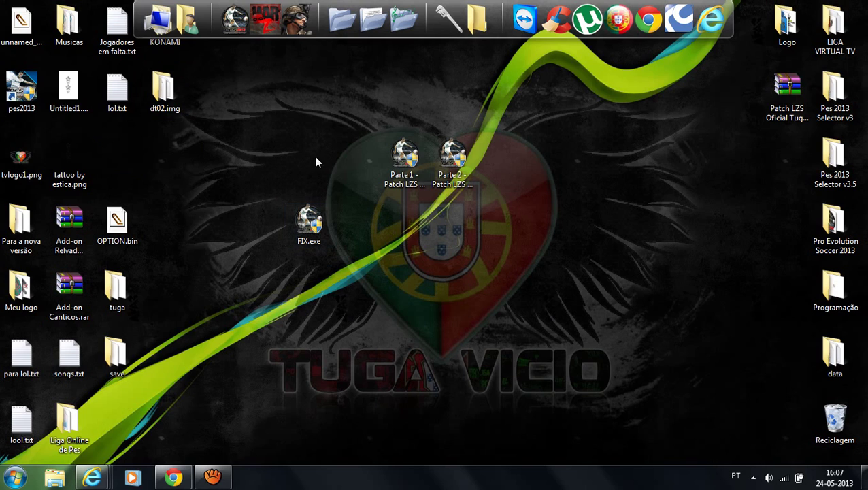
drag(309, 221, 162, 166)
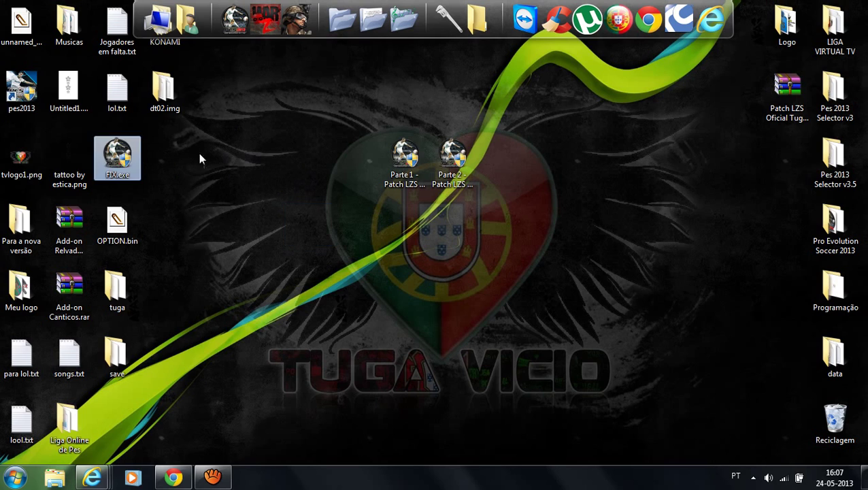
Run FIX setup and install it into the default Pro Evolution Soccer 2013 folder.
double_click(123, 155)
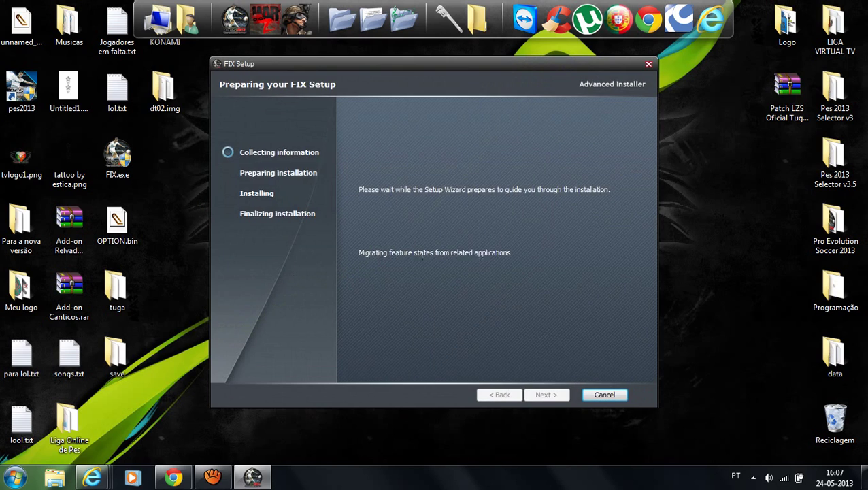
key(Return)
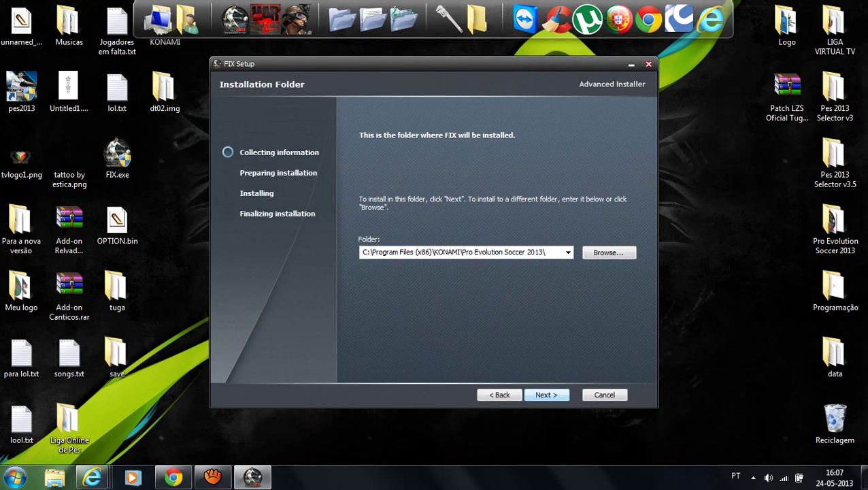
key(Tab)
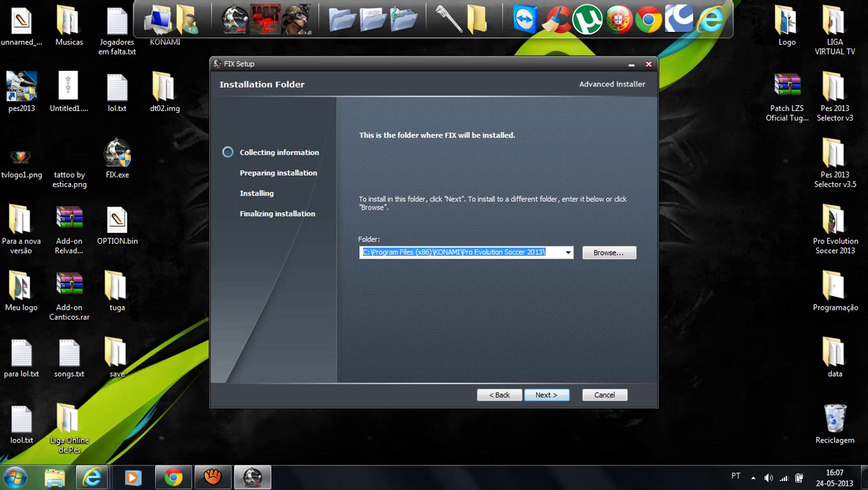
click(550, 394)
click(547, 396)
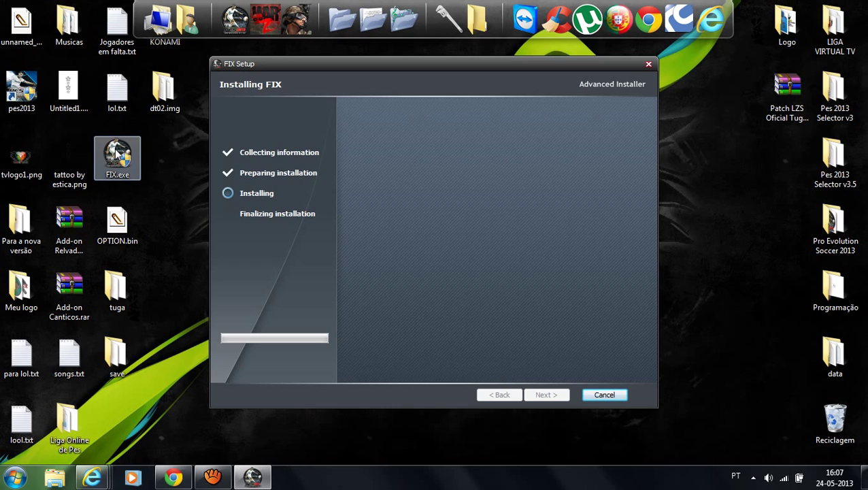
Move the Add-on Canticos.rar and Add-on Relvados Reais.rar archives beside the setup window.
drag(408, 64, 503, 70)
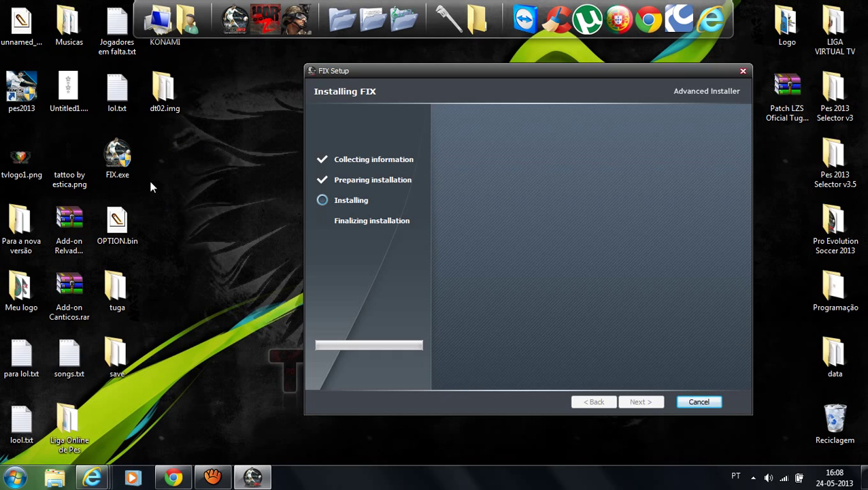
click(70, 286)
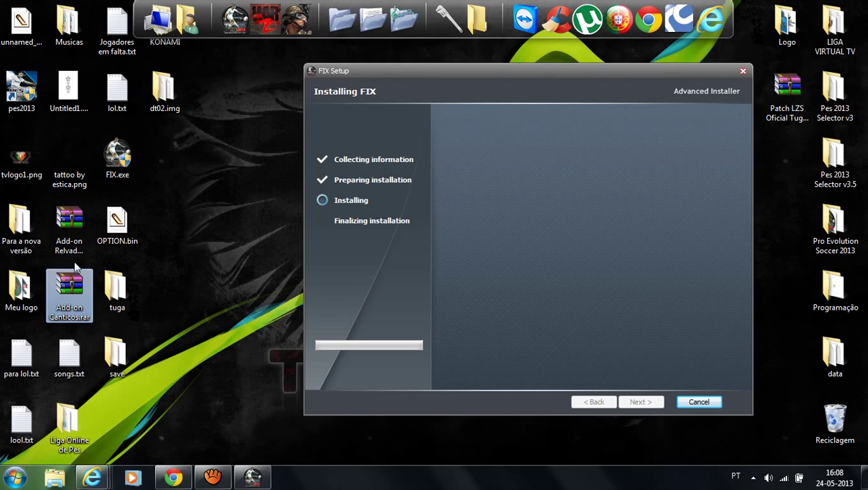
ctrl+click(70, 227)
drag(70, 227, 222, 180)
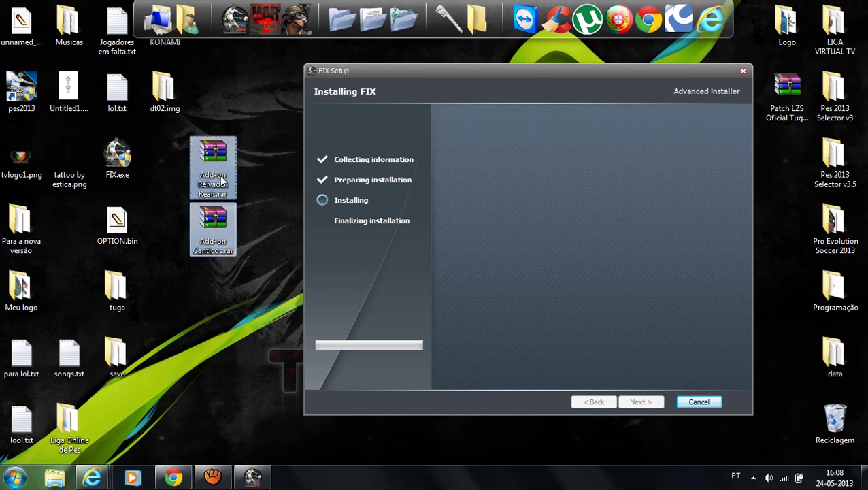
click(209, 230)
click(213, 162)
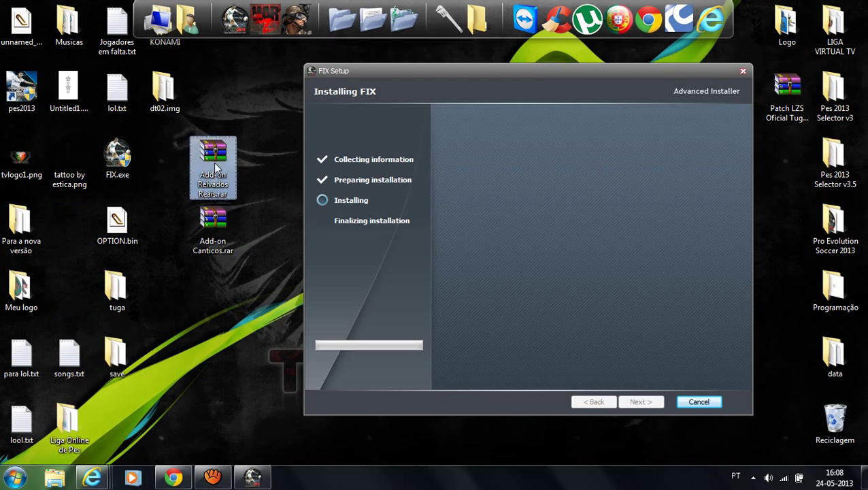
click(213, 230)
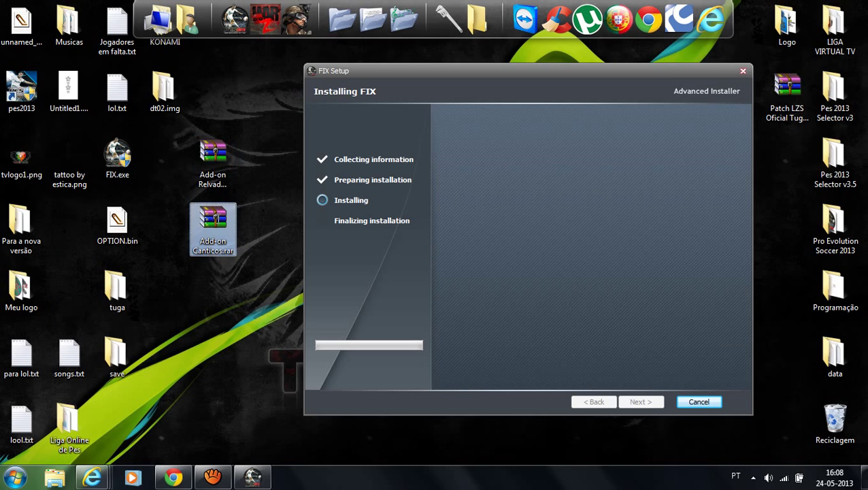
click(215, 176)
click(210, 216)
click(218, 185)
mouse_move(219, 151)
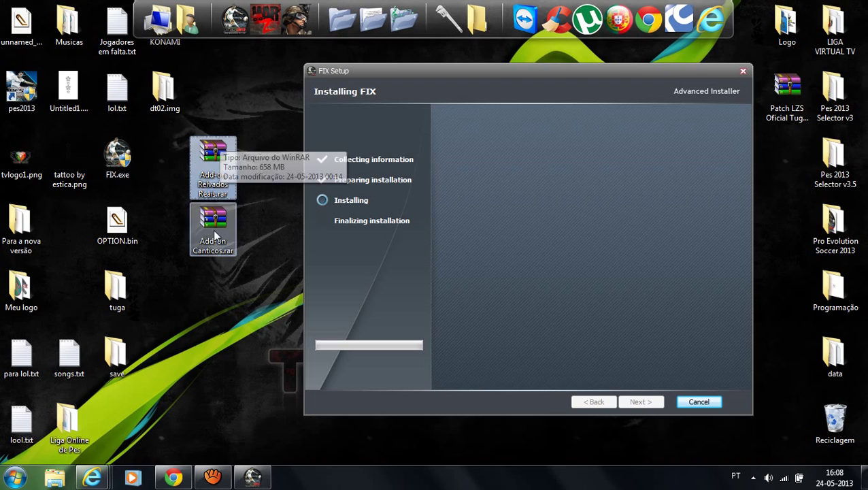
click(213, 230)
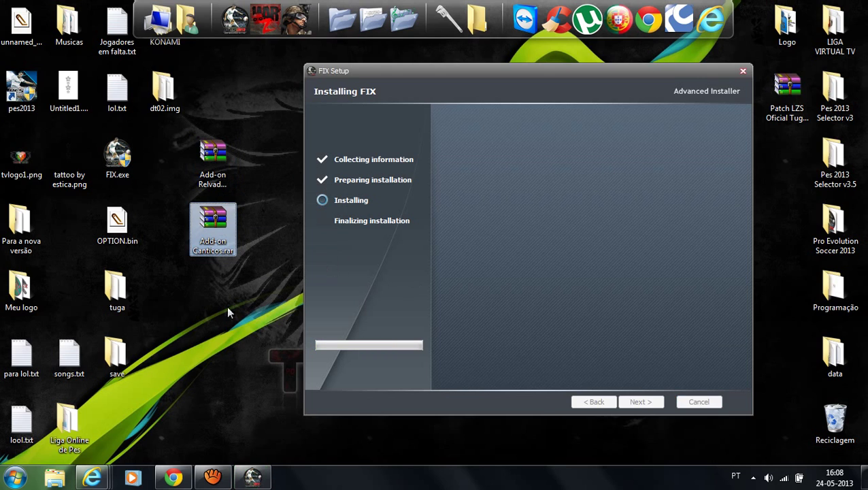
Finish FIX Setup and run the installer inside Add-on Relvados Reais.rar.
key(Return)
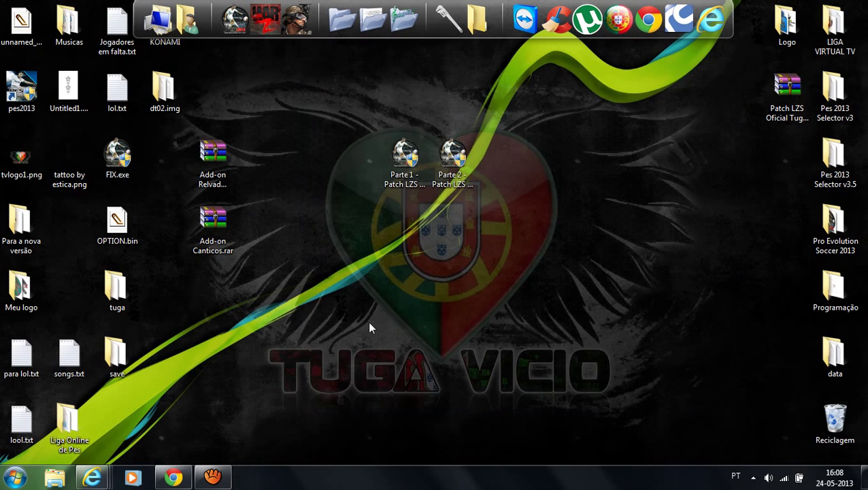
click(206, 166)
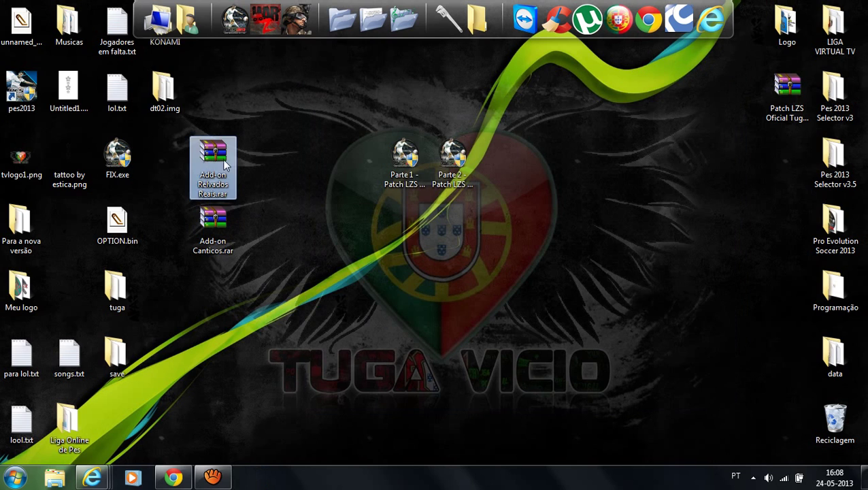
double_click(223, 158)
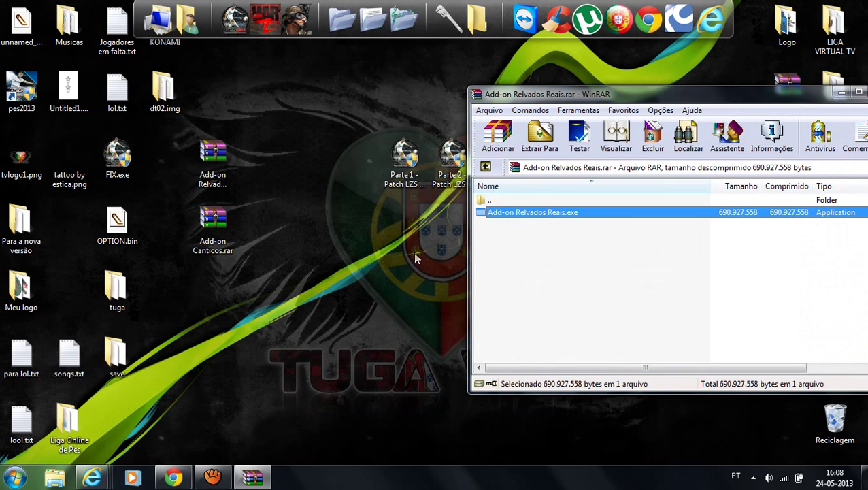
double_click(571, 214)
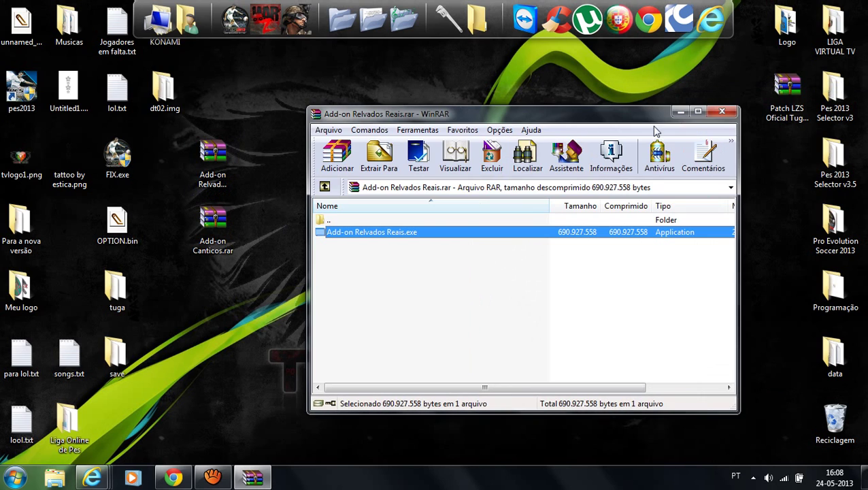
Close WinRAR and move both add-on archives to a new desktop spot.
key(alt+F4)
drag(267, 260, 60, 217)
click(390, 216)
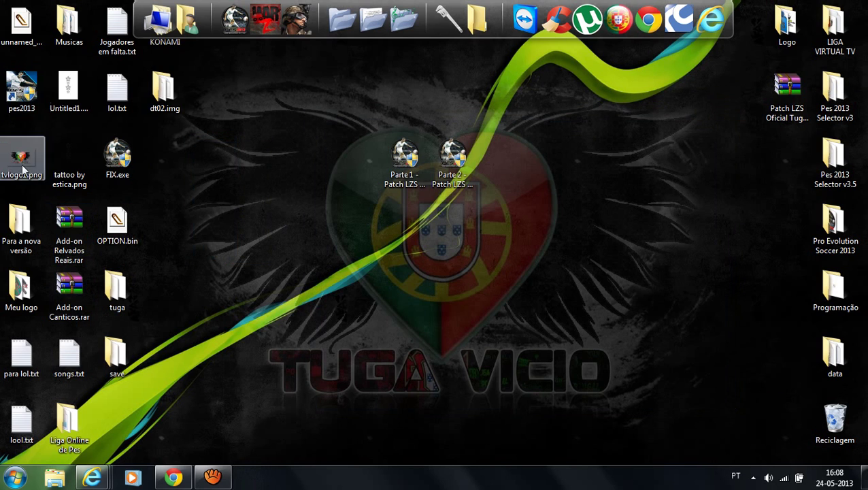
Set pes2013.exe to always run as administrator in its Compatibility properties.
click(22, 90)
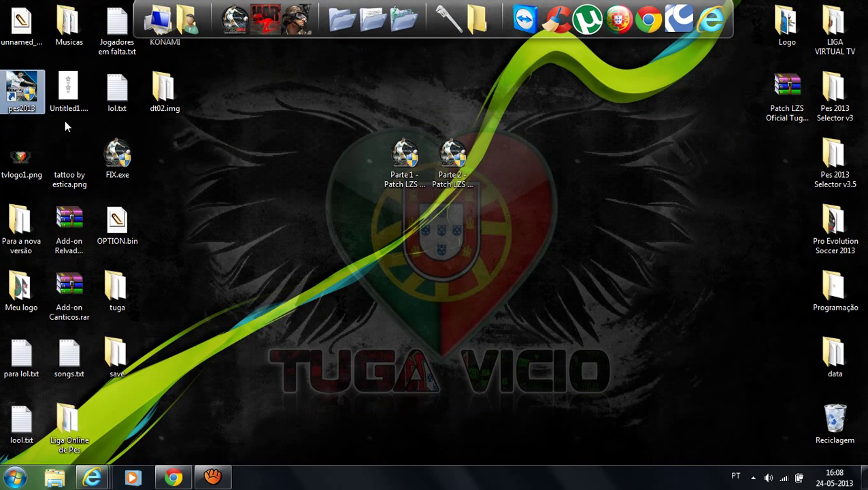
right_click(22, 75)
click(102, 134)
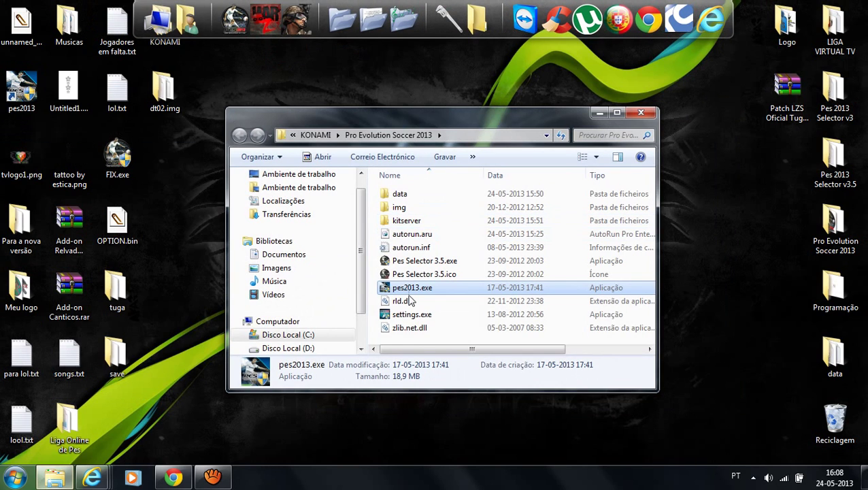
right_click(414, 287)
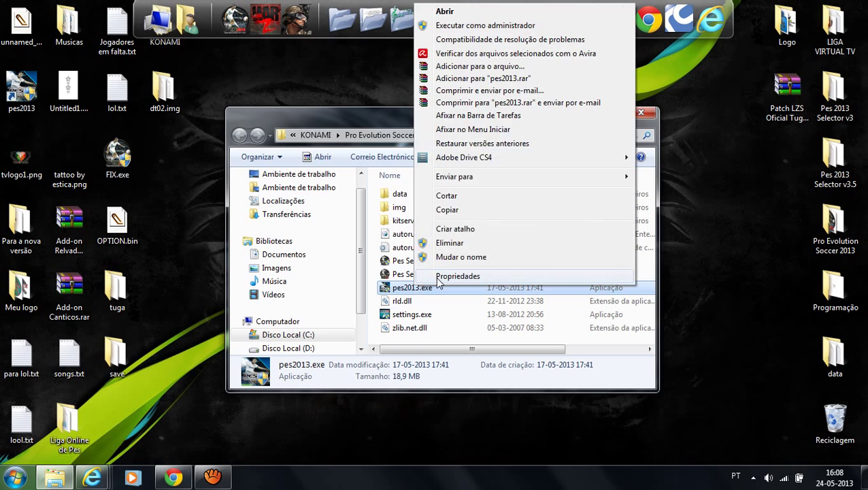
click(457, 276)
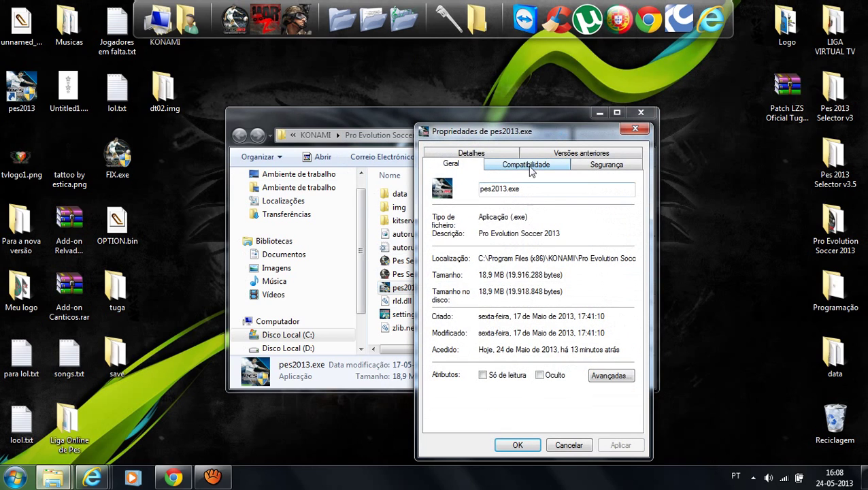
click(532, 166)
click(446, 386)
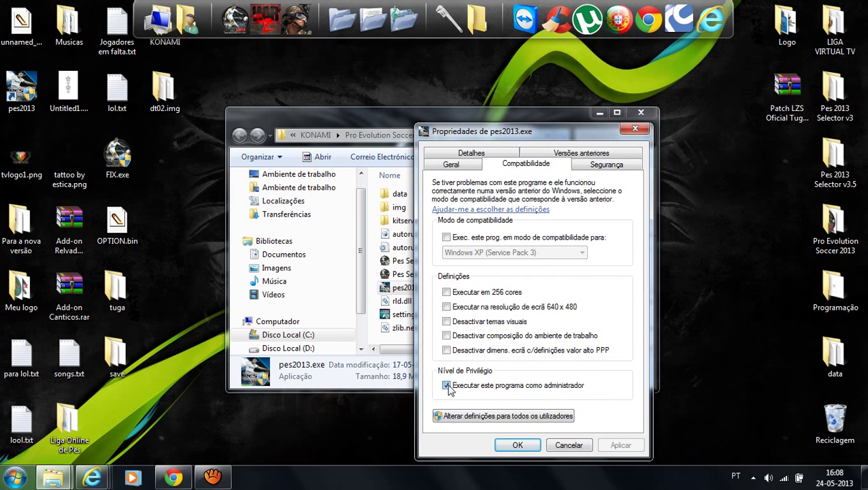
click(618, 445)
click(516, 445)
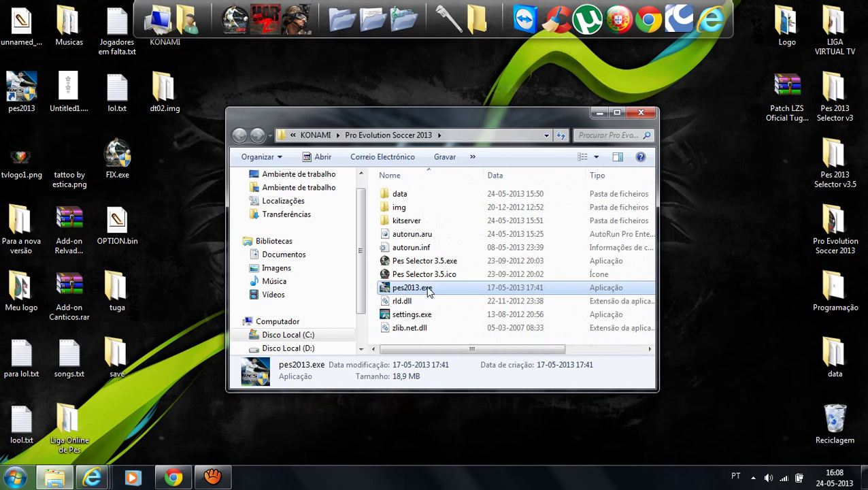
Check Pes Selector 3.5.exe compatibility properties without changes, then launch it.
click(423, 263)
right_click(423, 264)
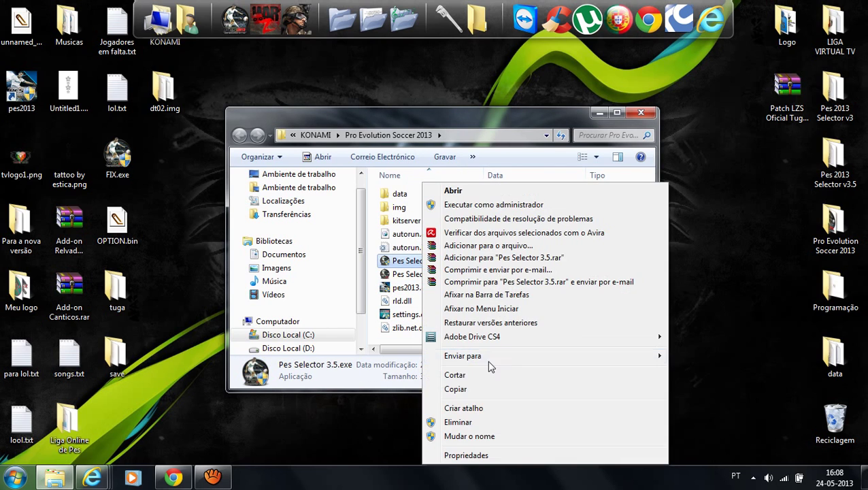
click(462, 455)
click(536, 170)
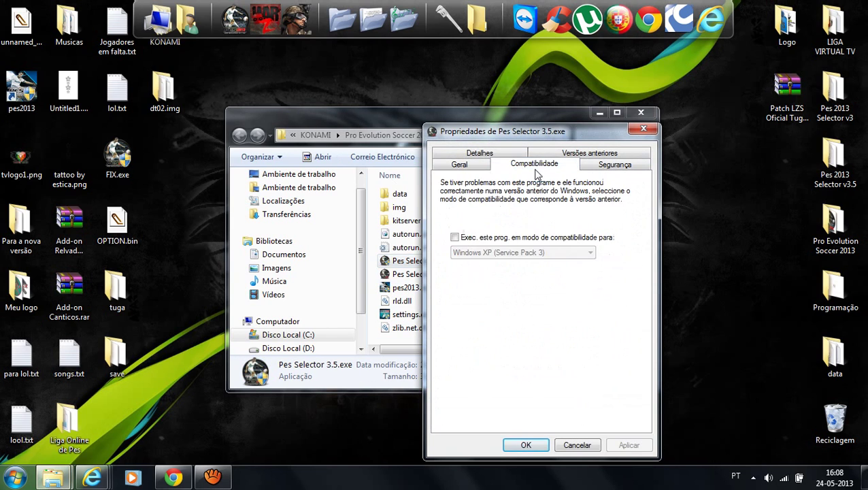
click(576, 446)
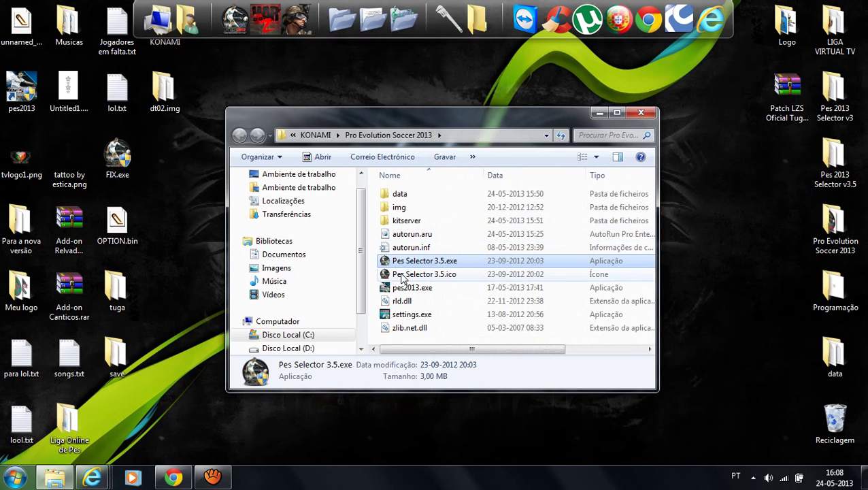
key(Return)
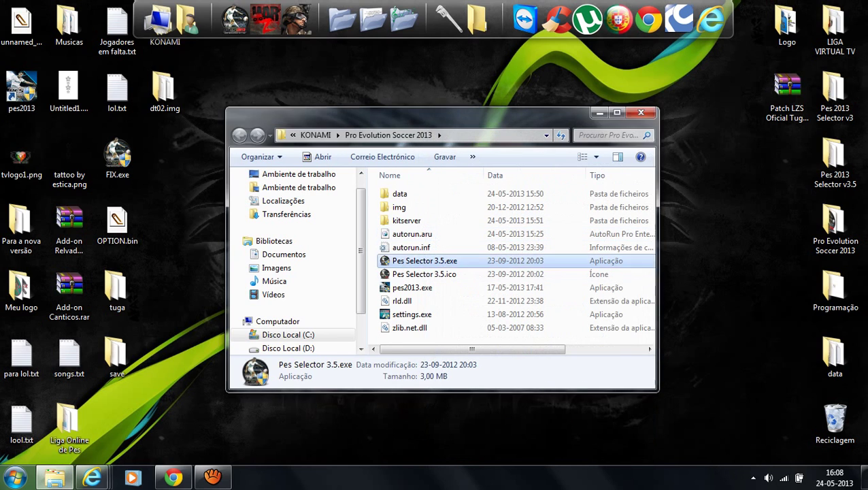
Launch Pes Selector v3.5 from its shortcut.
click(214, 479)
click(215, 480)
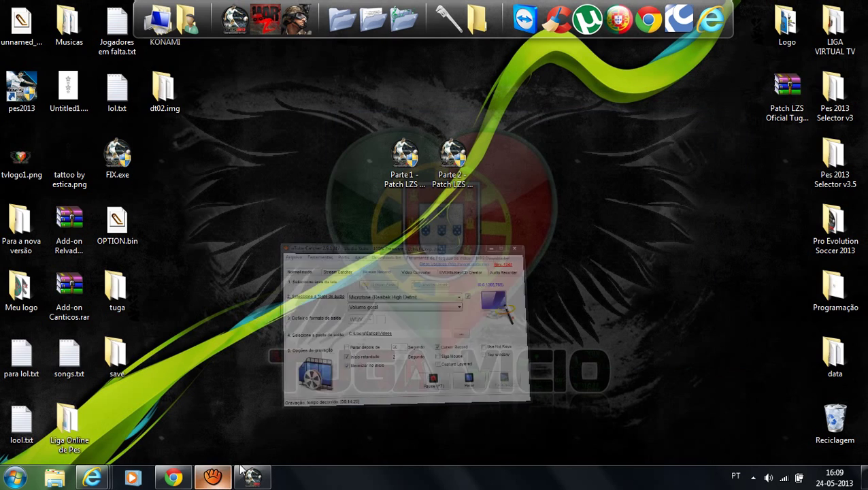
click(213, 479)
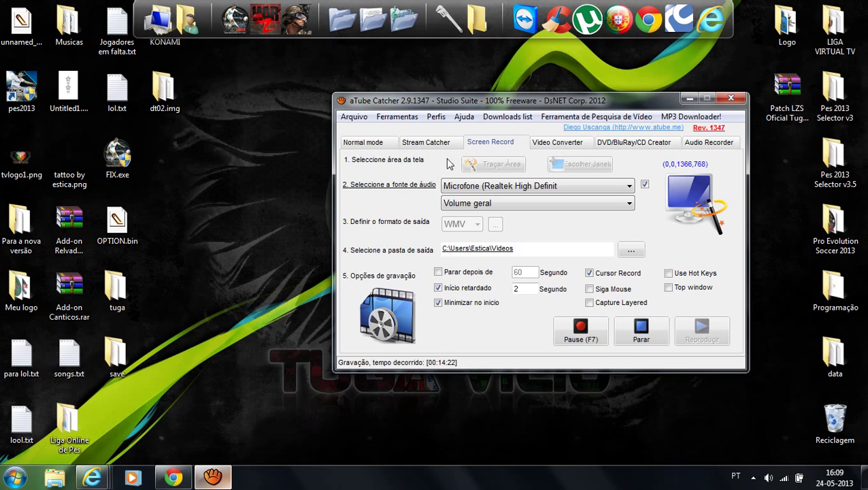
click(216, 480)
click(219, 482)
click(221, 482)
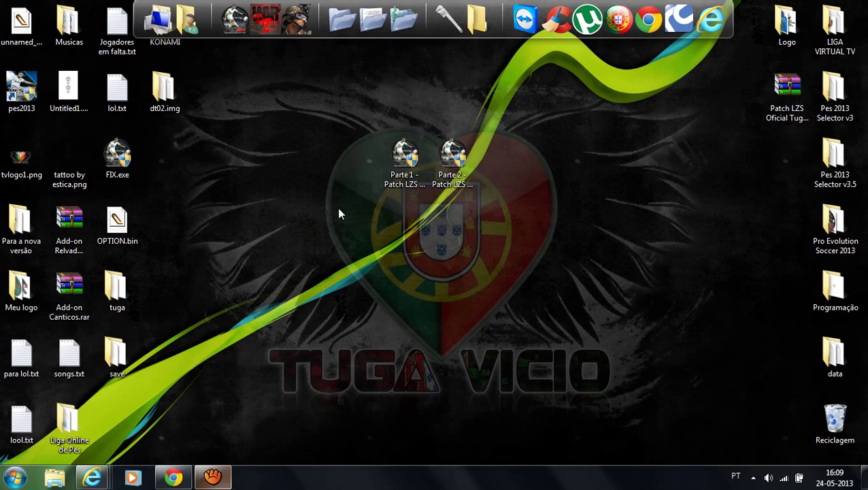
double_click(402, 153)
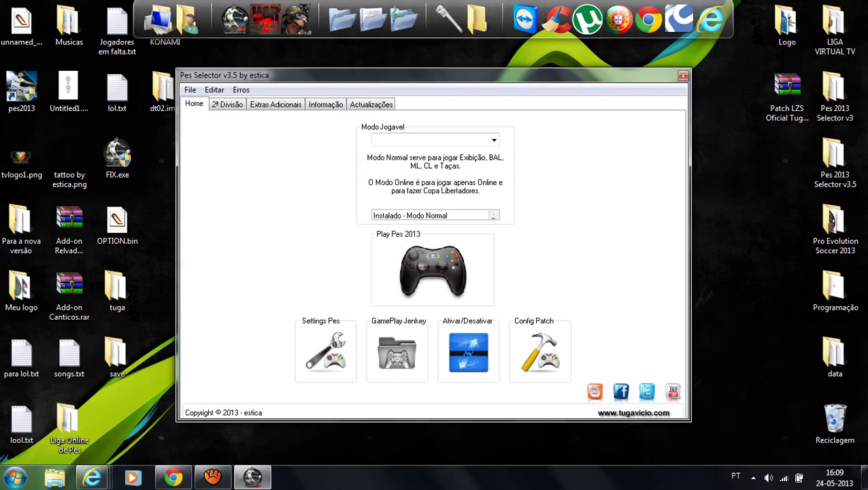
Look through the Modo Jogavel play mode list twice, leaving no mode chosen.
click(494, 140)
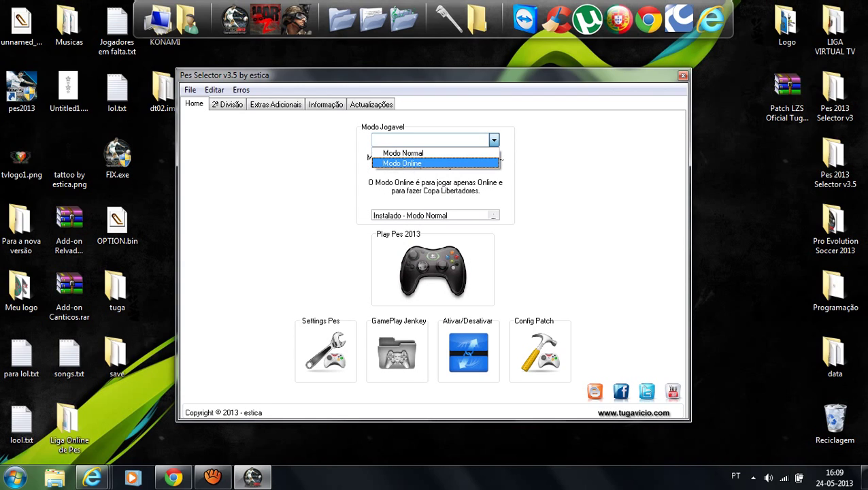
key(Escape)
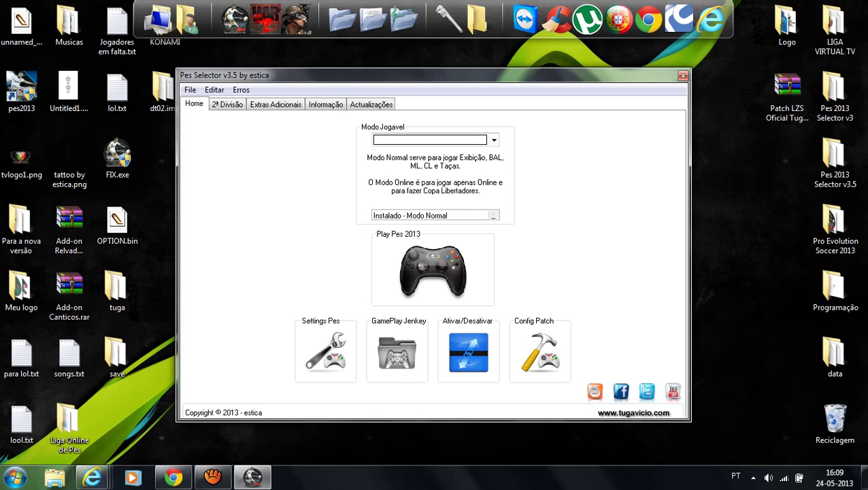
click(494, 140)
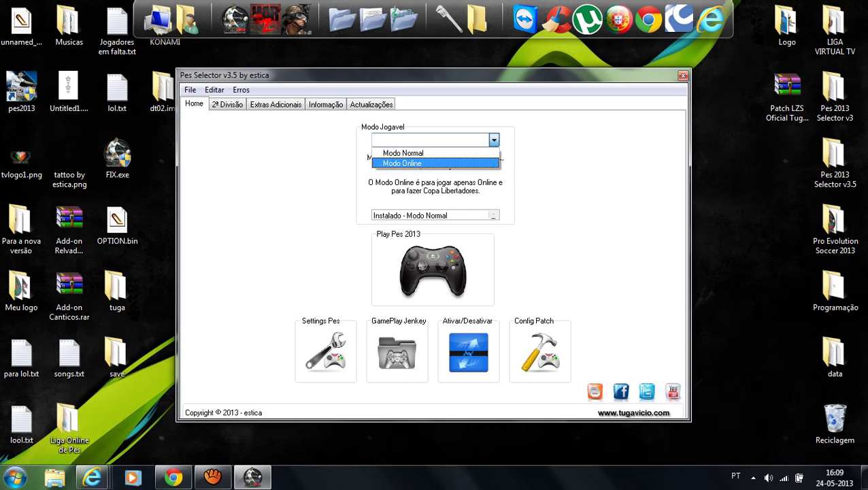
key(Escape)
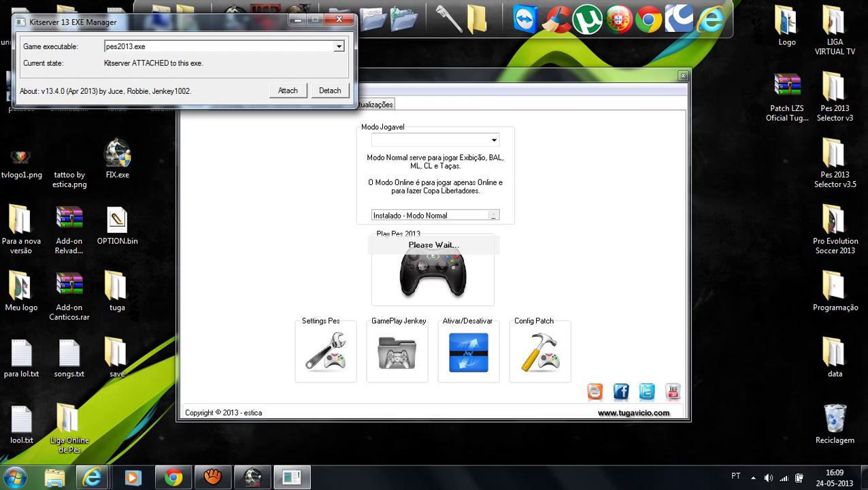
Detach and reattach Kitserver on pes2013.exe, dismissing the success and incompatibility messages.
click(338, 46)
click(338, 46)
click(338, 46)
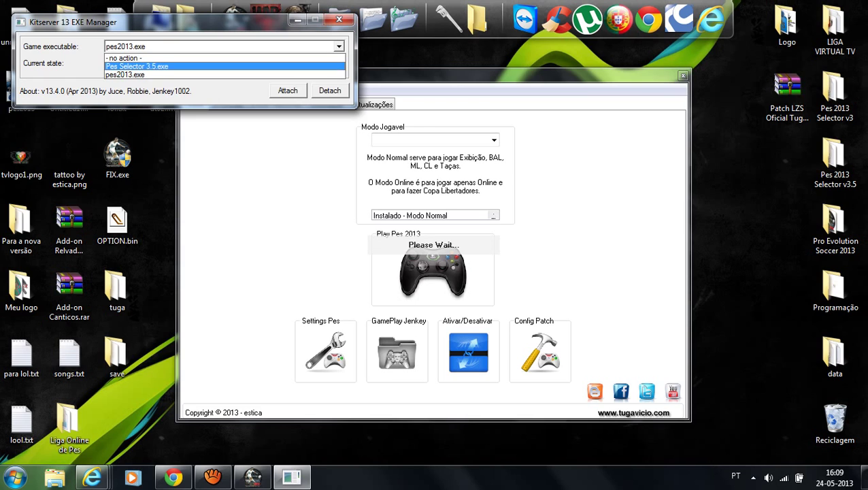
key(Escape)
click(330, 90)
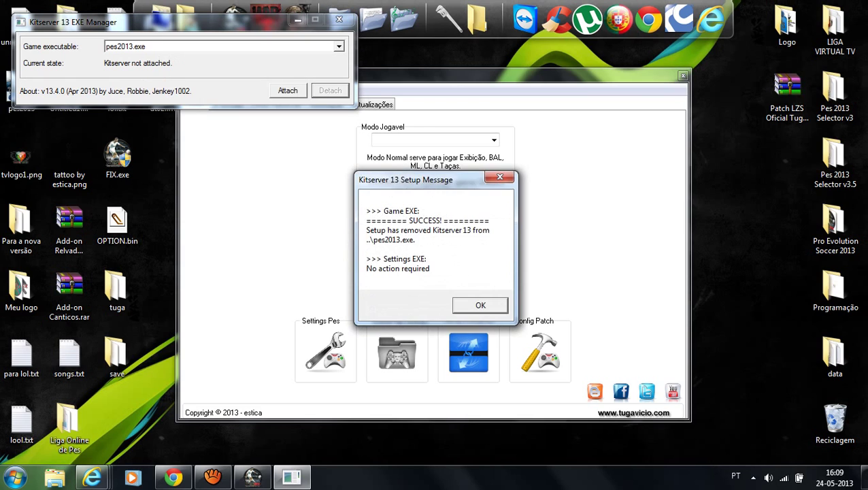
click(288, 90)
key(Return)
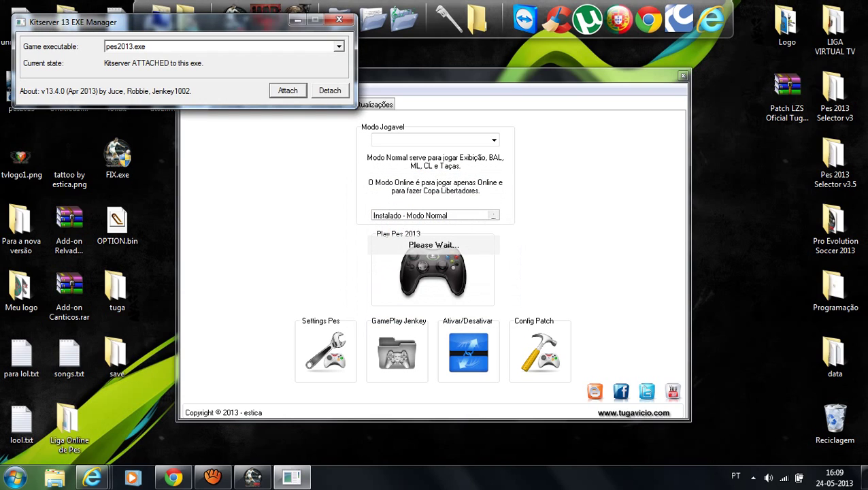
key(Return)
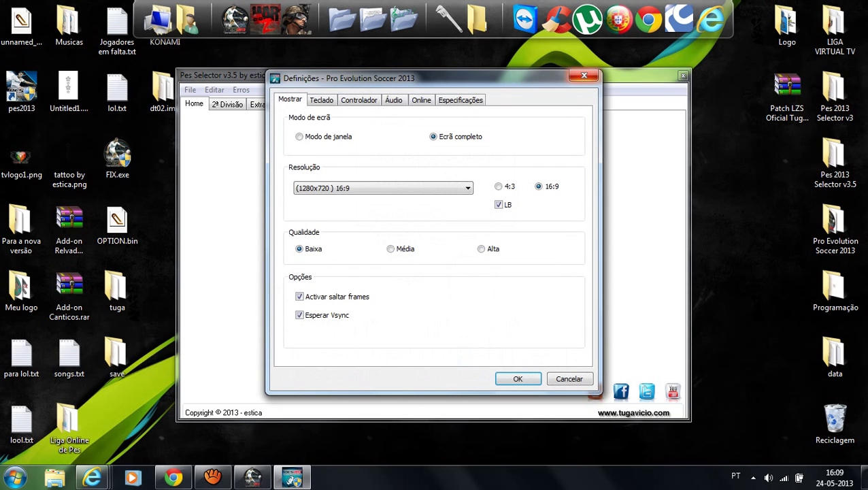
Close Definições and review the 2ª Divisão league list, keeping Liga de Honra.
click(576, 70)
click(227, 104)
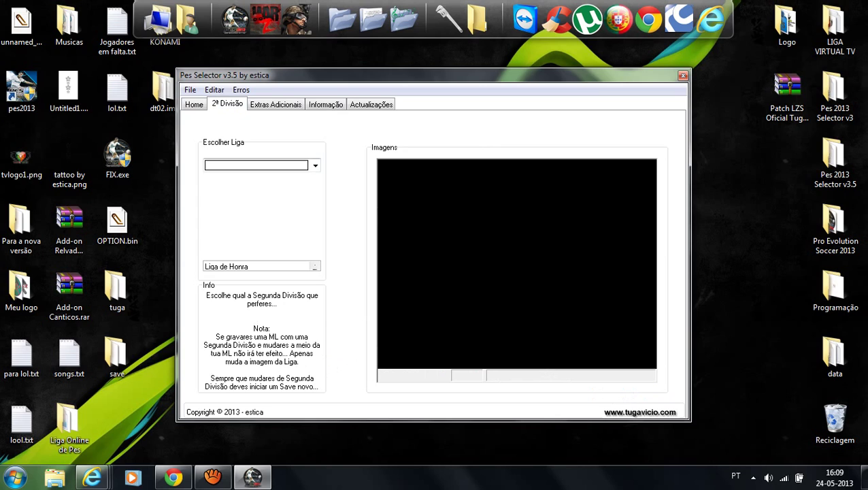
click(315, 166)
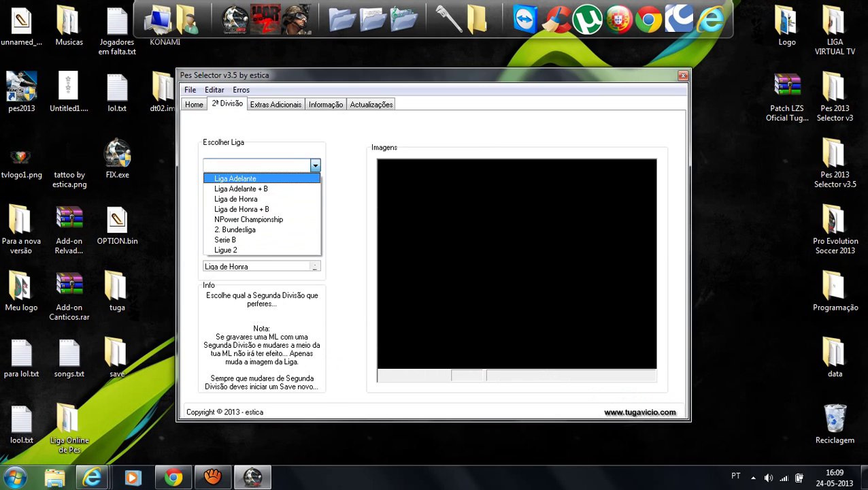
click(248, 266)
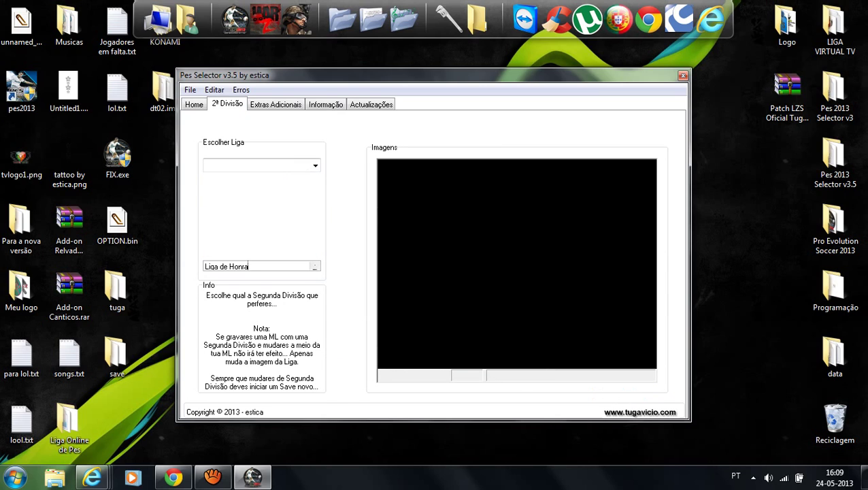
click(315, 166)
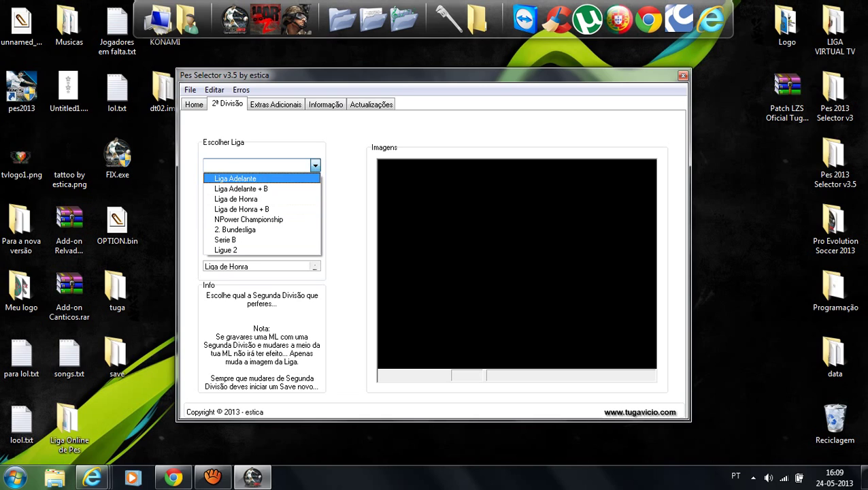
key(Escape)
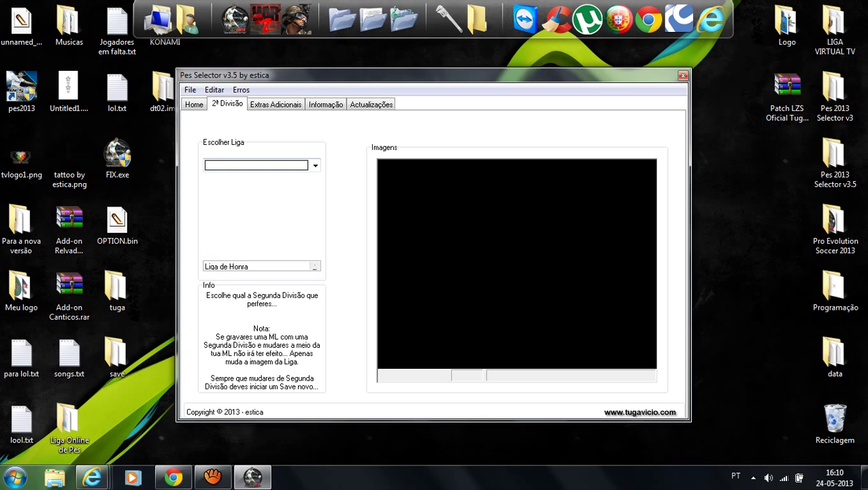
Show the Luvas goalkeeper glove choices under Extras Adicionais.
click(276, 104)
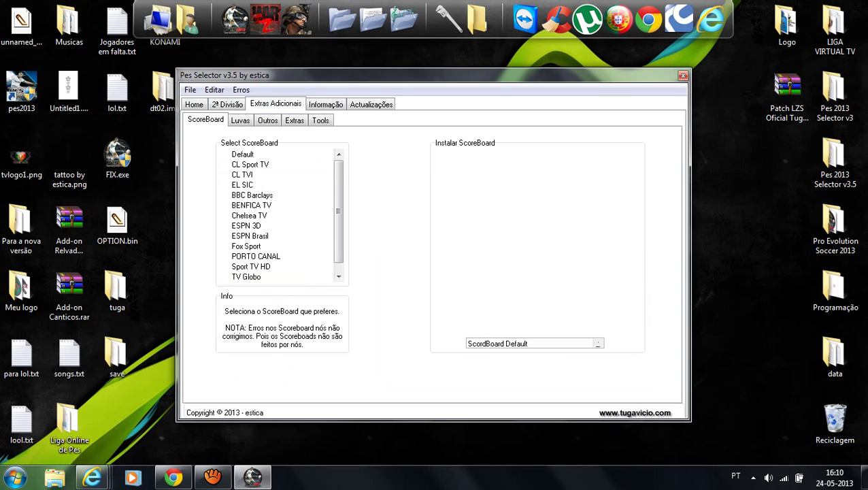
scroll(286, 215, down, 1)
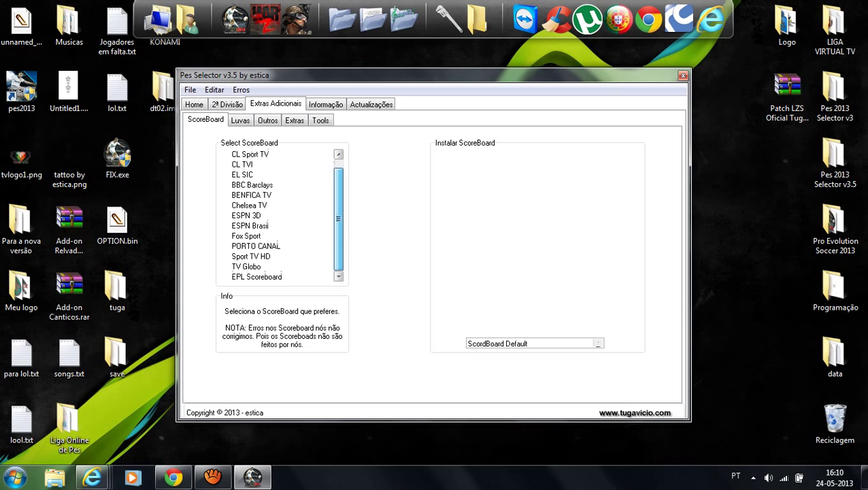
scroll(286, 215, up, 1)
scroll(286, 215, down, 1)
click(240, 120)
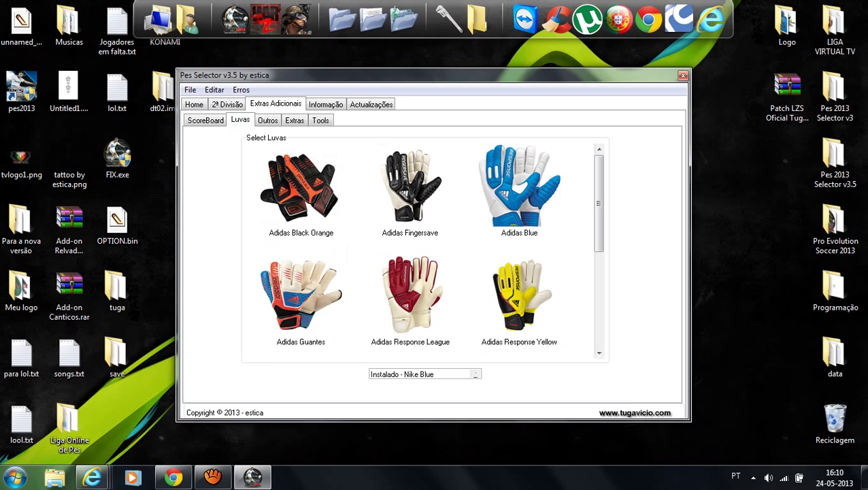
On the Outros extras page, apply Font Circle as the menu font and confirm.
scroll(422, 248, down, 3)
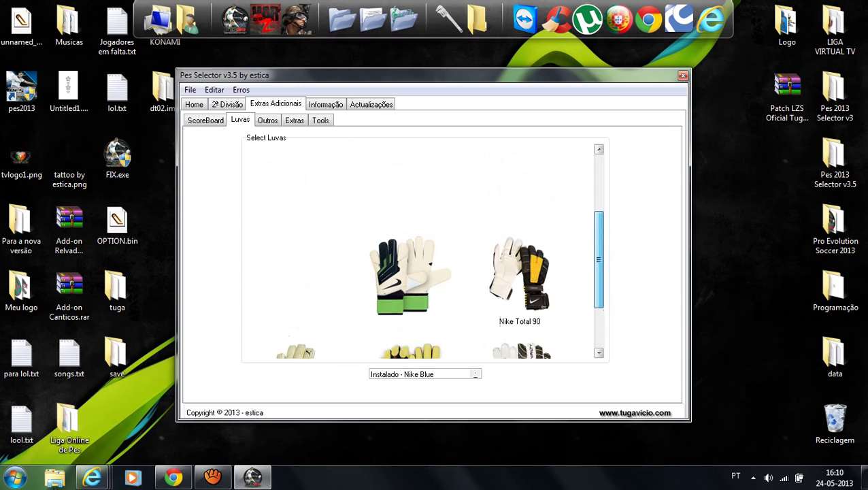
scroll(422, 248, up, 3)
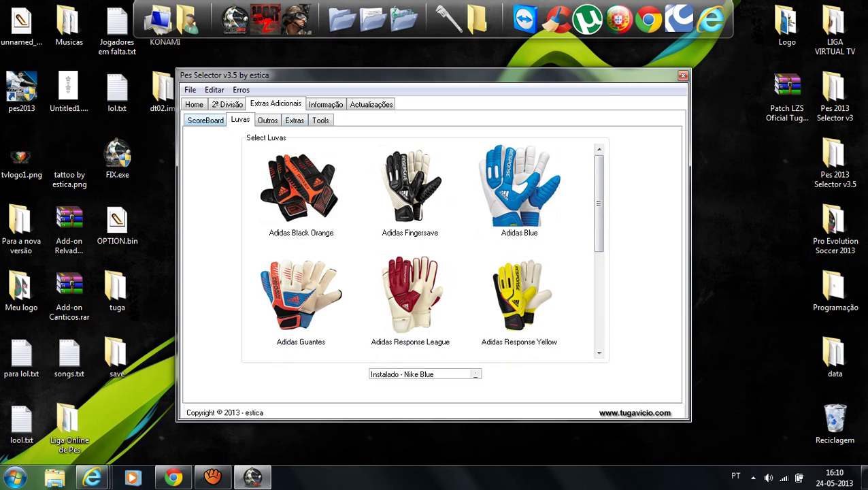
click(268, 120)
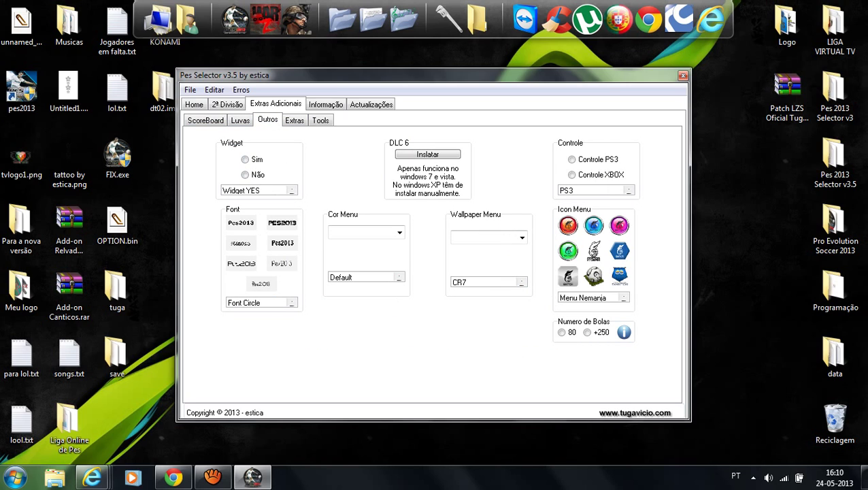
click(481, 281)
From the pes2013 shortcut's file location, browse to kitserver\Patch LZS\img\dt05_q.img.
right_click(7, 81)
click(58, 129)
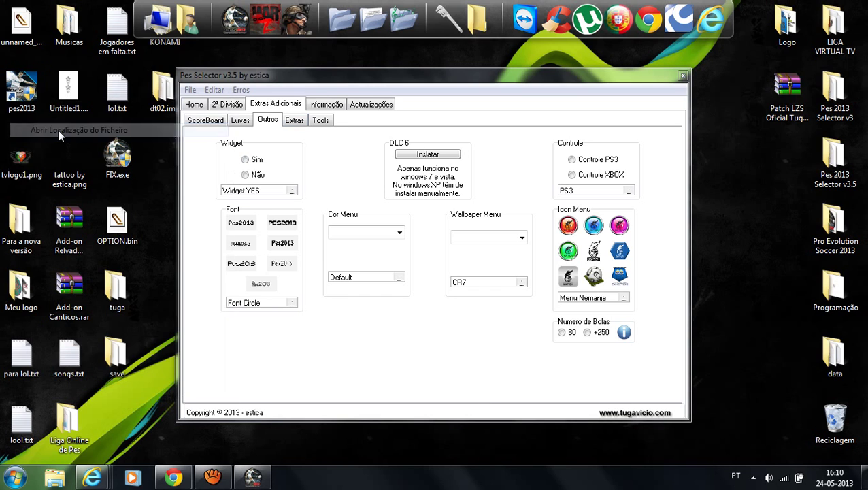
double_click(407, 221)
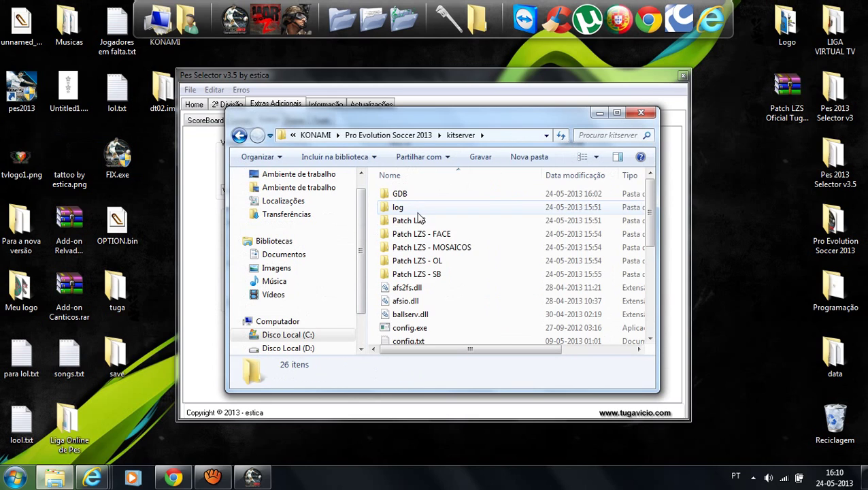
double_click(420, 224)
double_click(422, 196)
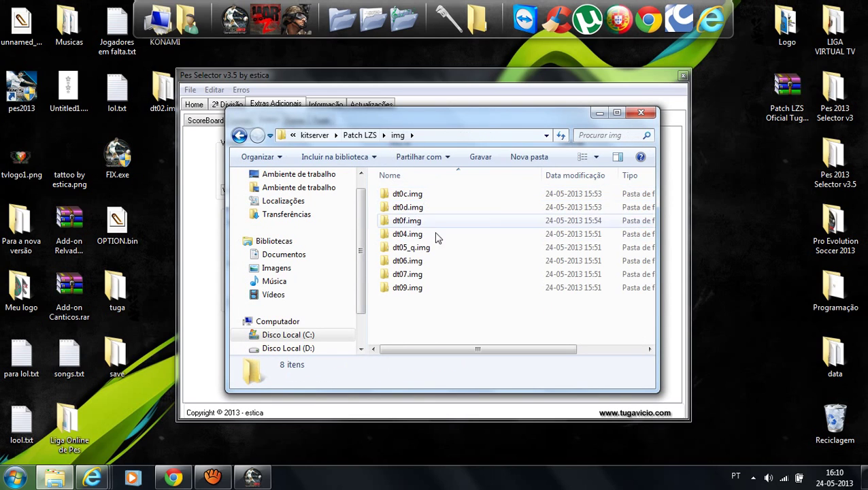
double_click(413, 247)
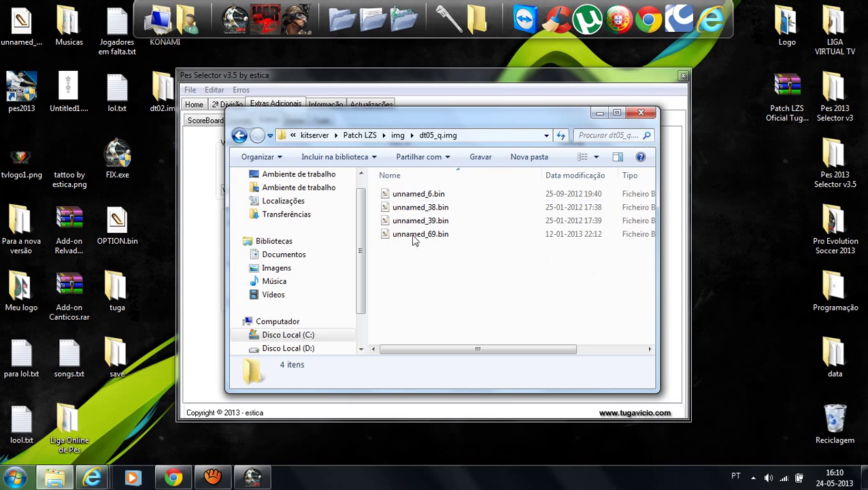
Delete unnamed_38.bin and unnamed_39.bin to the Recycle Bin and close Explorer.
click(439, 213)
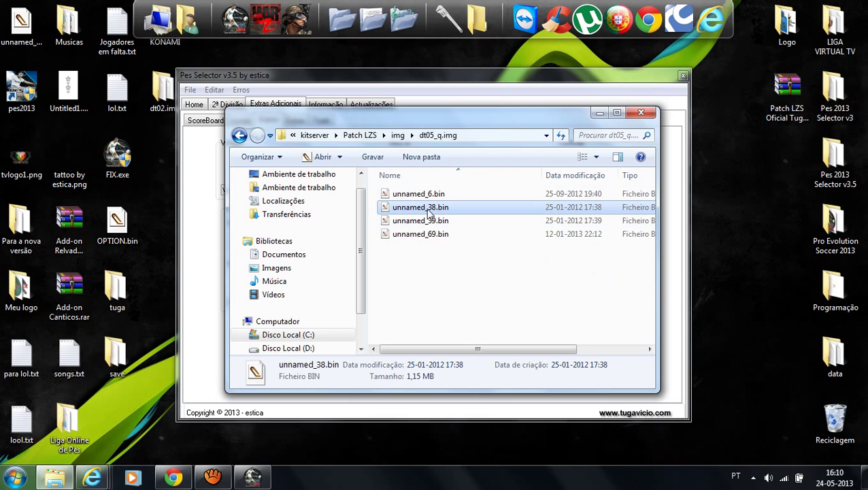
shift+click(437, 219)
right_click(430, 211)
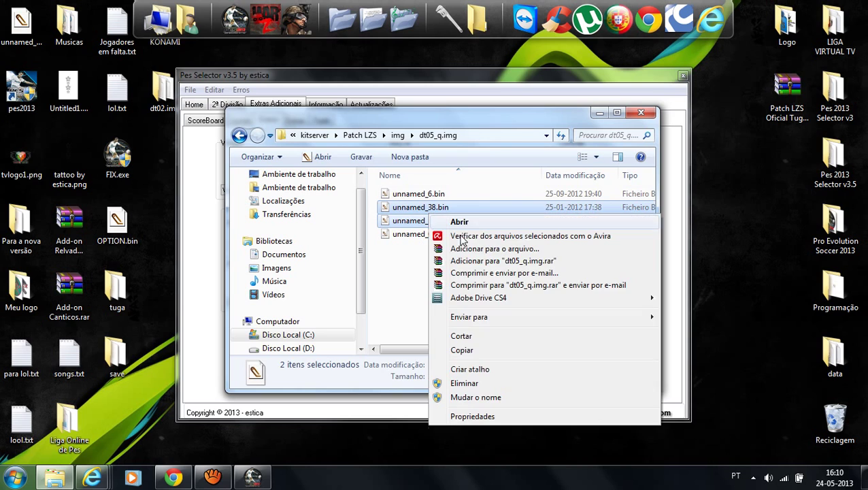
click(467, 382)
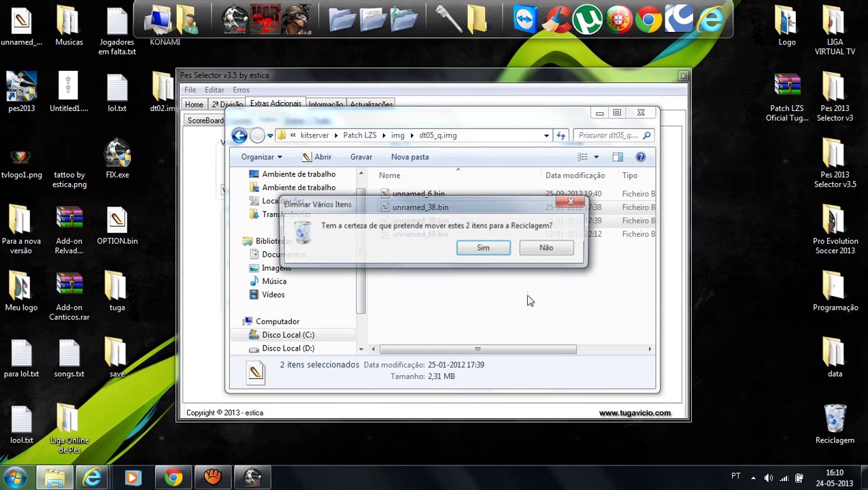
click(485, 248)
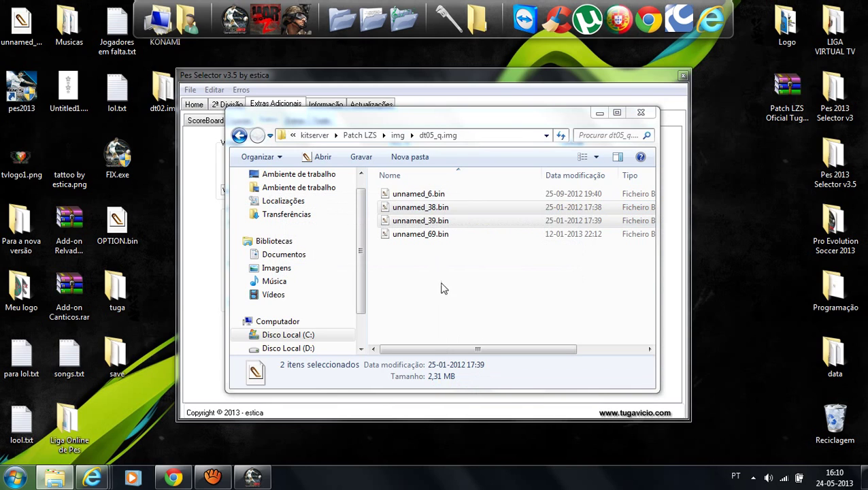
click(641, 112)
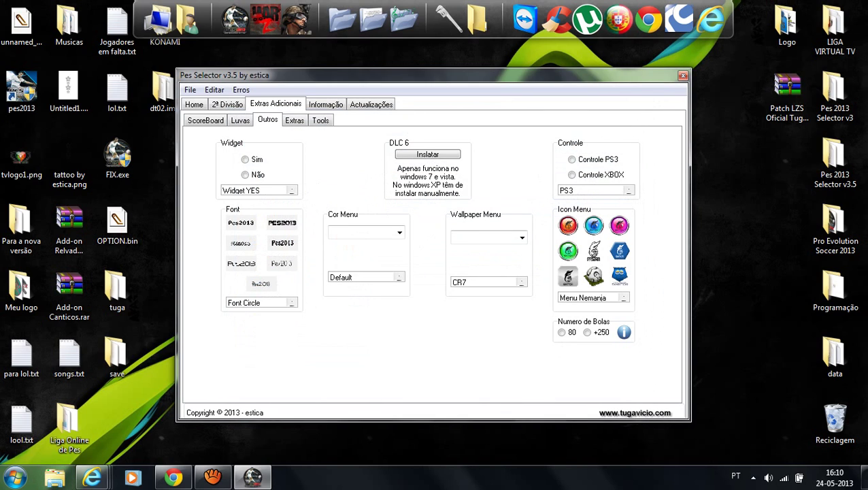
Install DLC 6, acknowledge the 80-ball online/KONAMI Cup notice, and return Home.
click(428, 154)
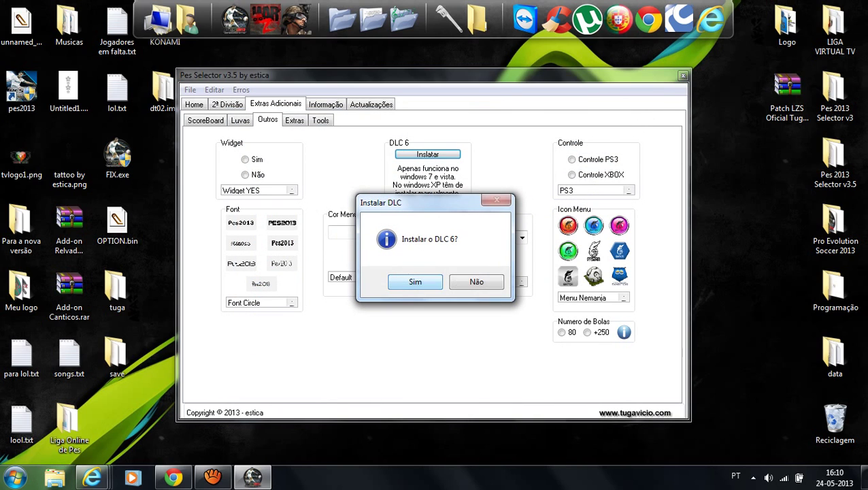
key(Return)
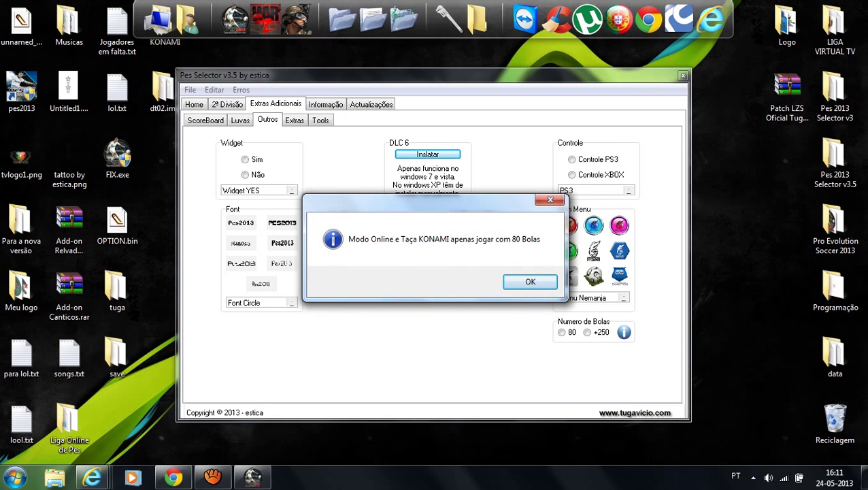
click(550, 200)
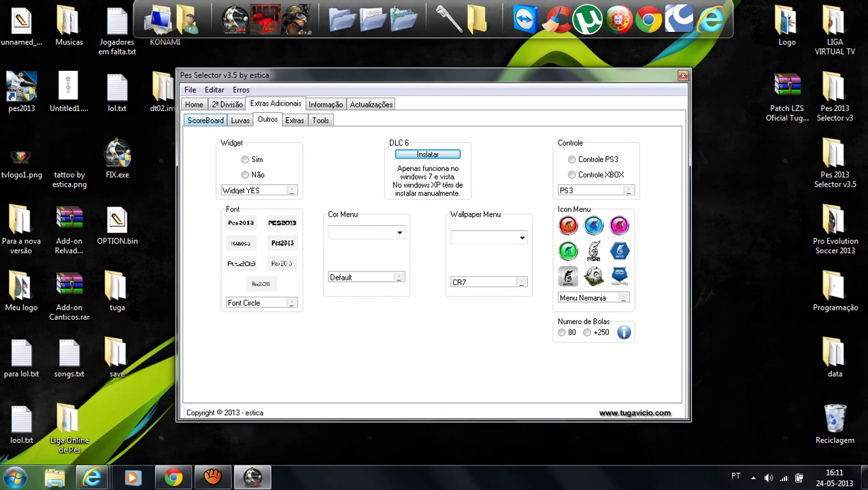
click(194, 105)
Keep Modo Normal as the play mode and dismiss the confirmation.
click(495, 140)
click(402, 152)
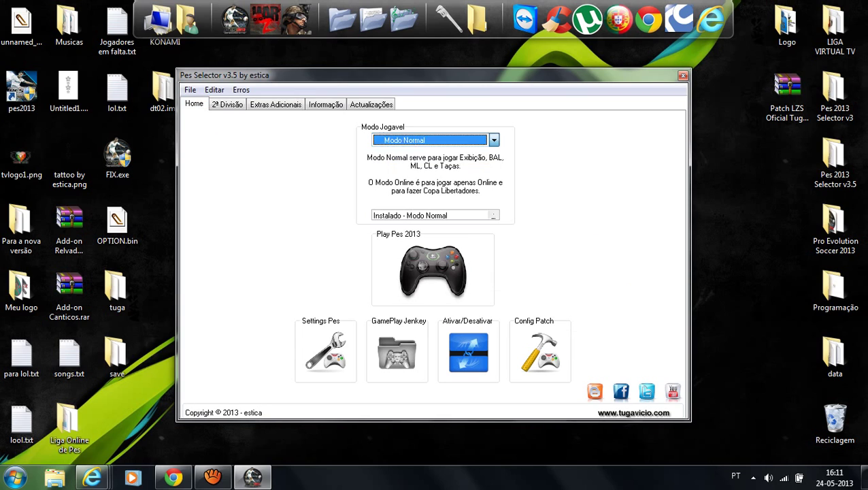
key(Return)
Turn crowd choreographies on (Coreografias: Sim) on the Outros extras page.
click(275, 104)
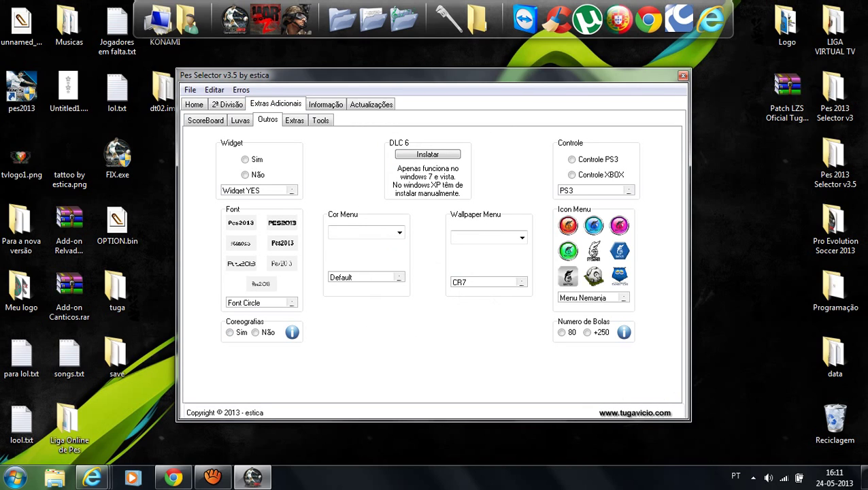
click(292, 332)
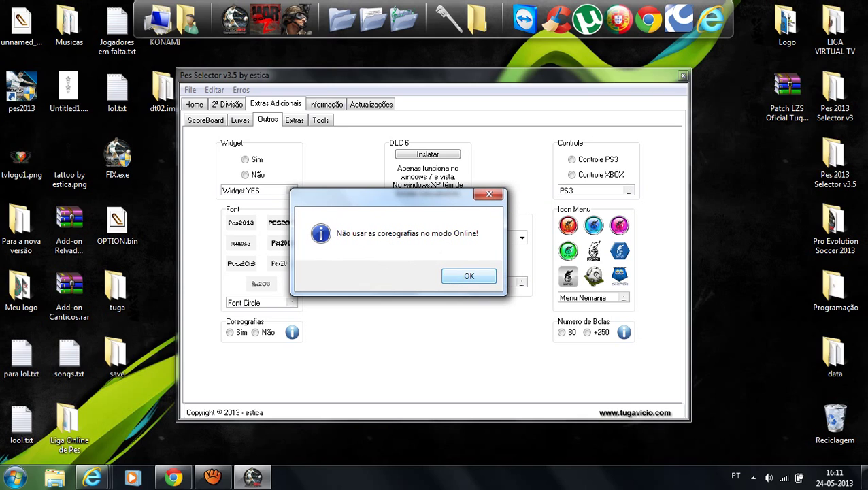
key(Return)
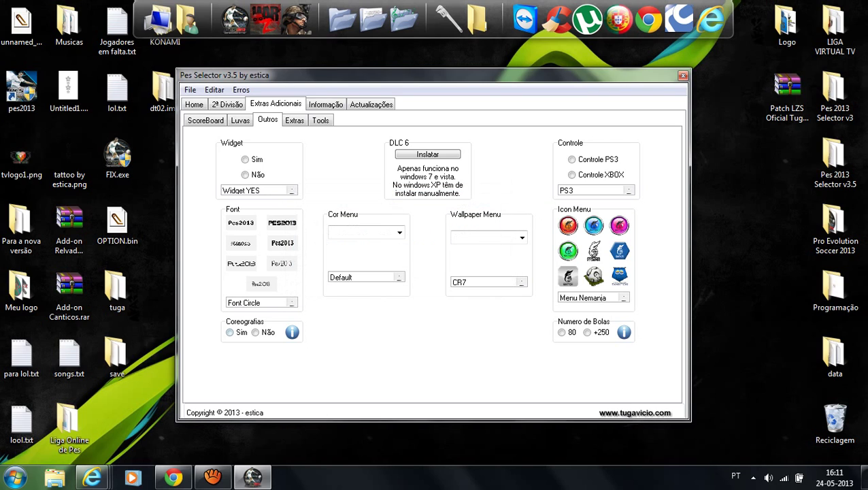
click(230, 333)
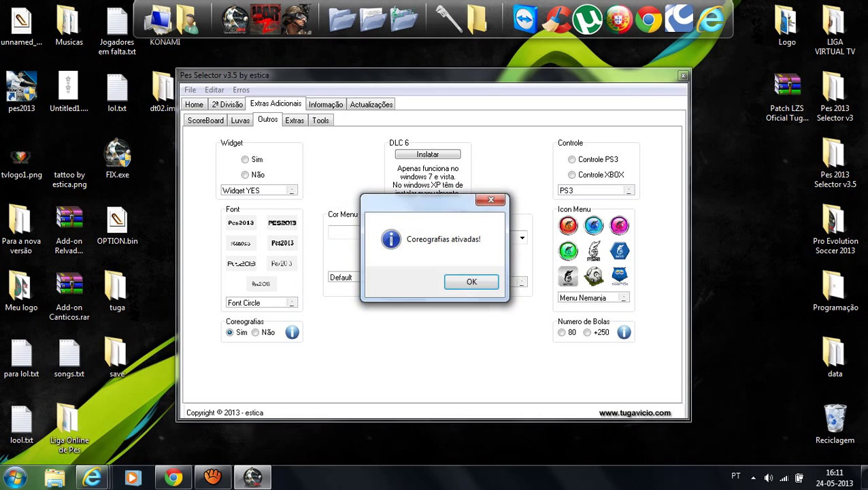
key(Return)
Switch the play mode to Modo Online, then back to Modo Normal.
click(194, 104)
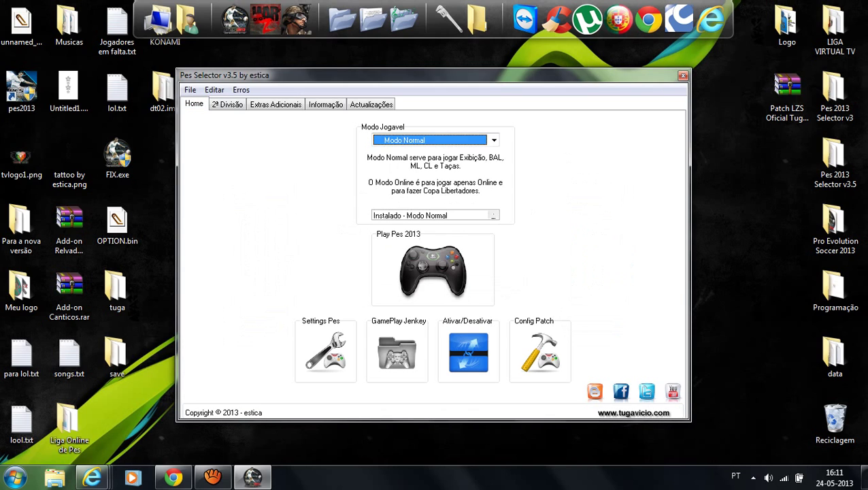
click(494, 140)
key(Return)
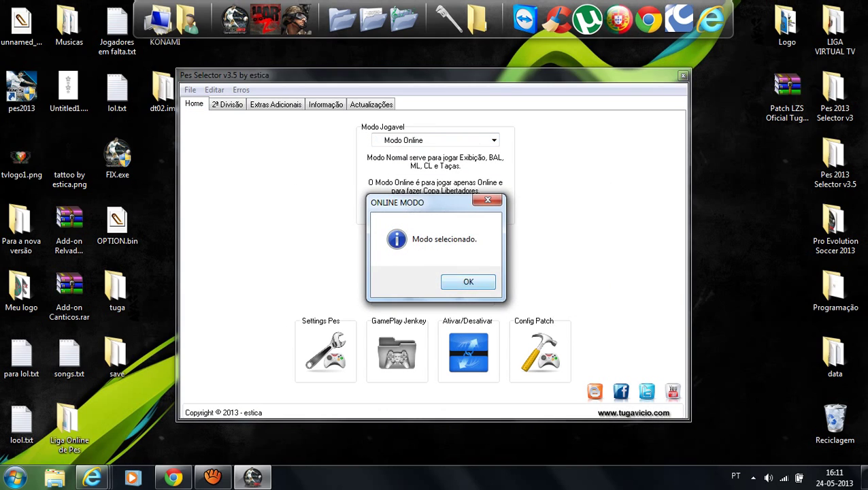
key(Return)
key(F4)
key(Up)
key(Return)
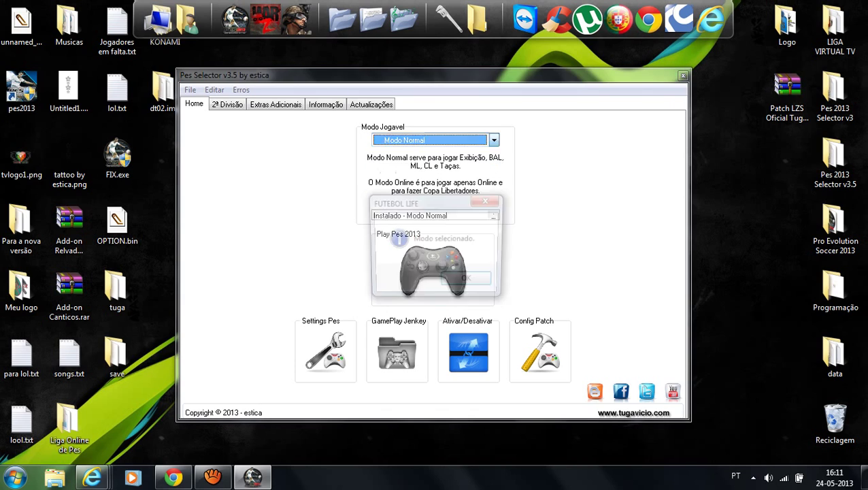
key(Return)
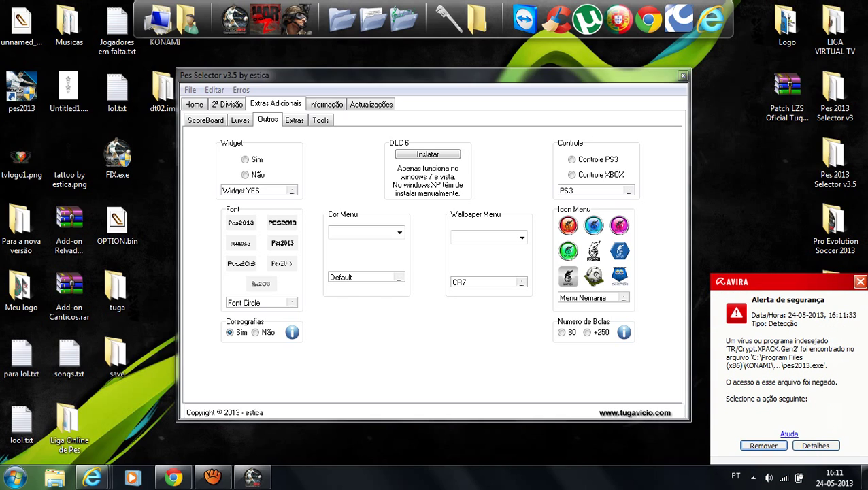
Dismiss the Avira alert, keep menu colour and Cristiano Ronaldo wallpaper, and select Controle XBOX.
click(861, 282)
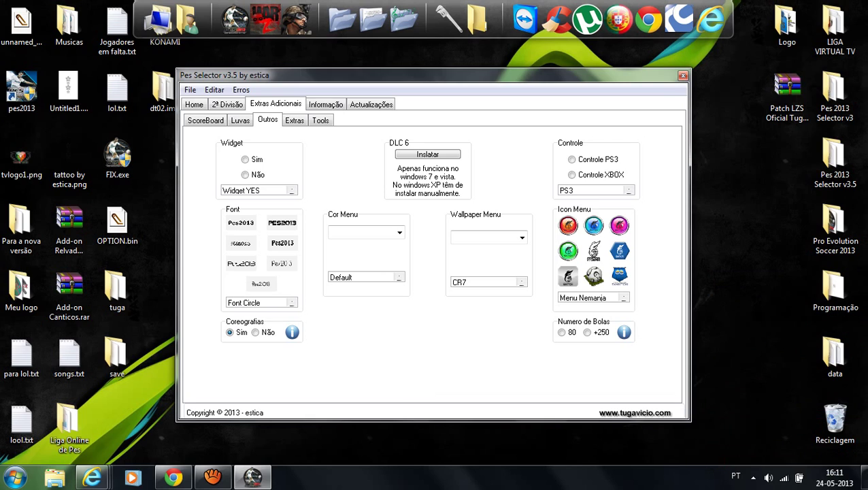
click(399, 232)
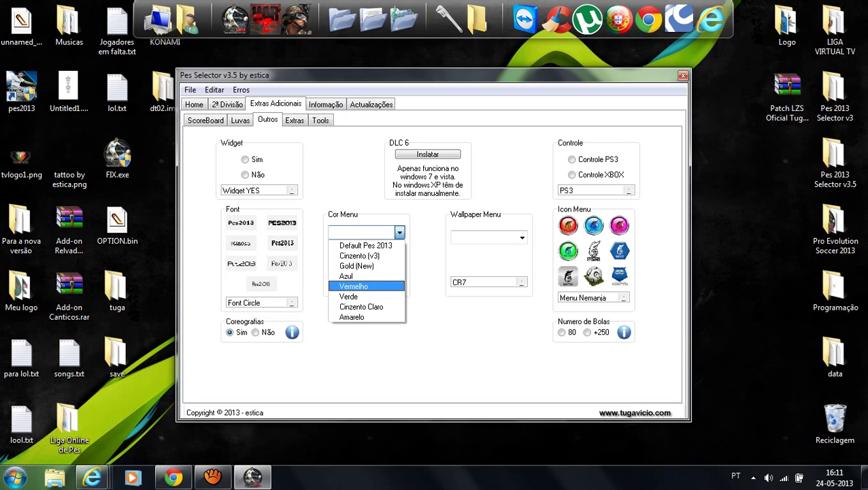
click(353, 297)
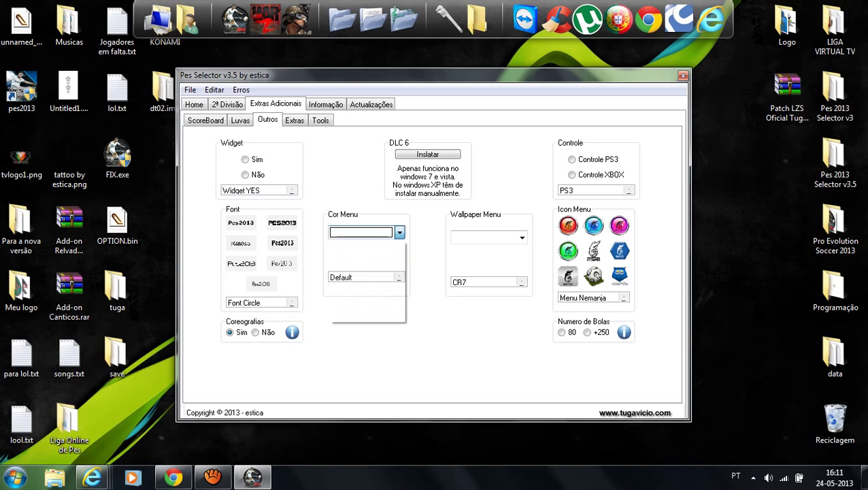
click(522, 237)
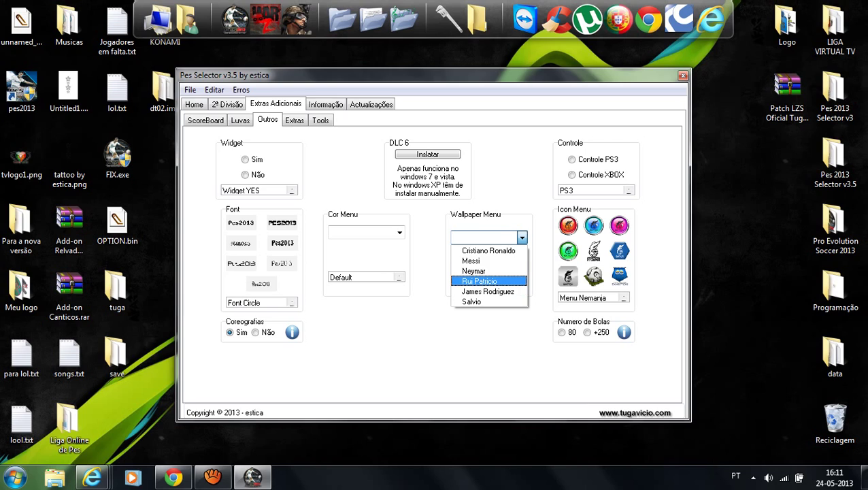
click(504, 251)
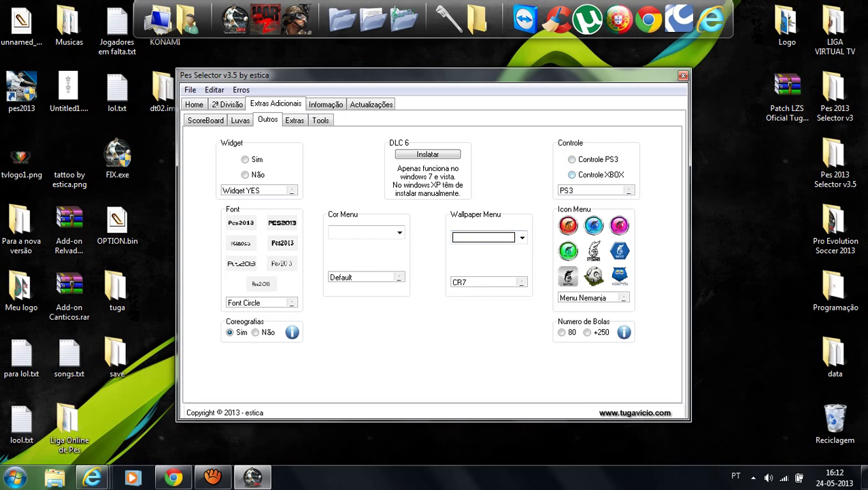
click(572, 175)
key(Return)
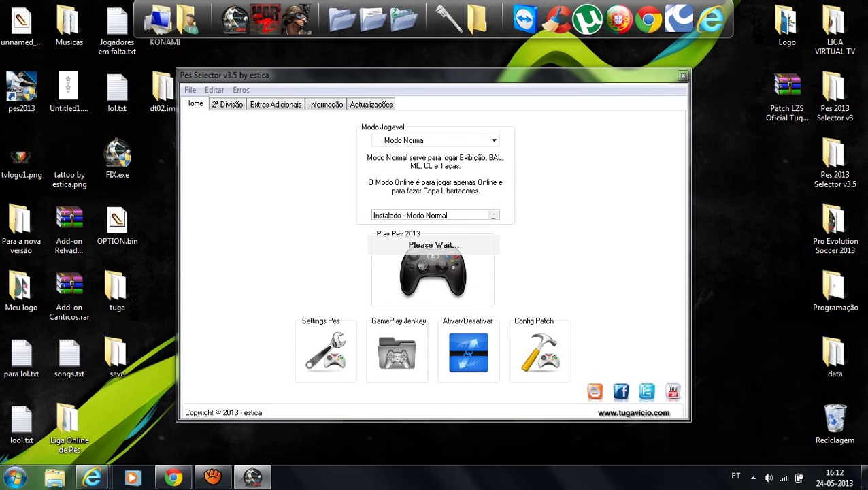
Glance at the game's Settings Pes, then set the controller type back to Controle PS3.
click(359, 99)
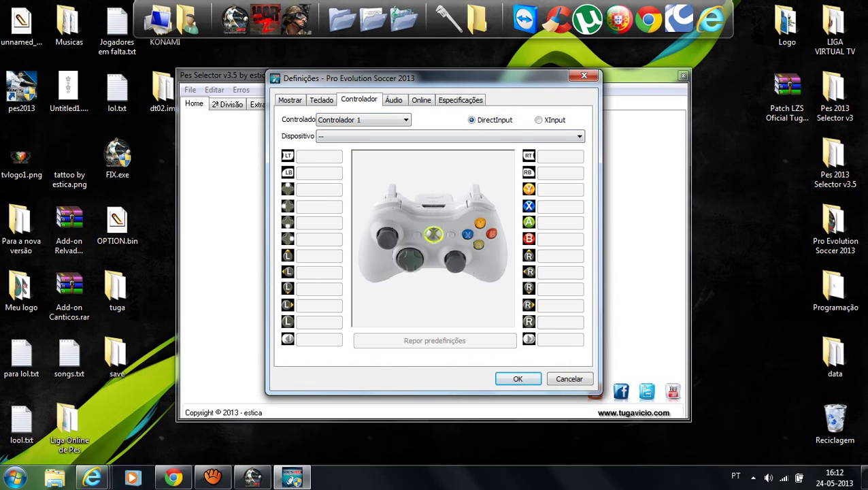
key(Escape)
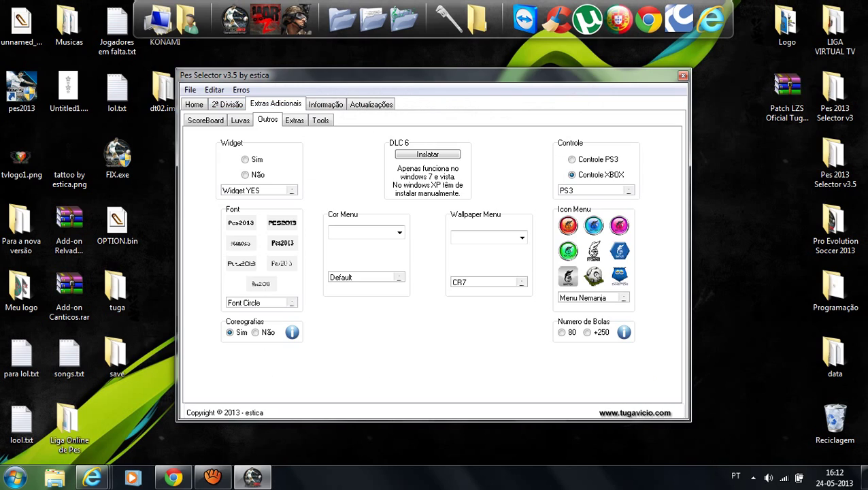
click(572, 159)
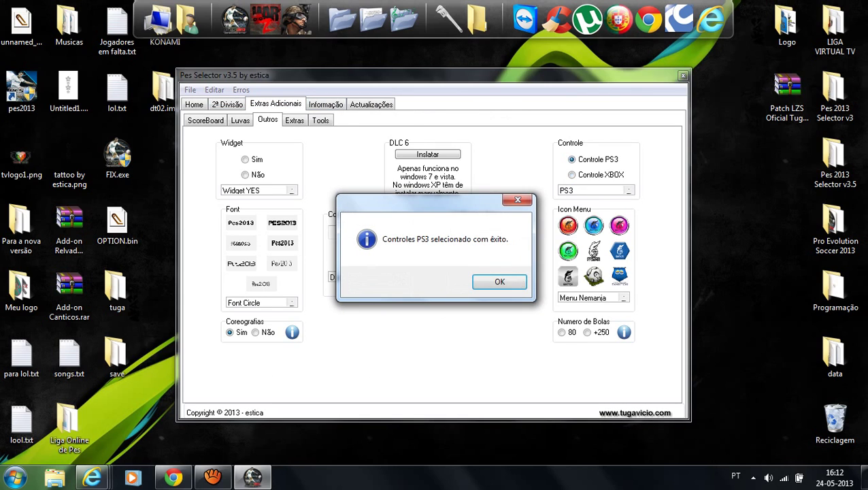
click(498, 280)
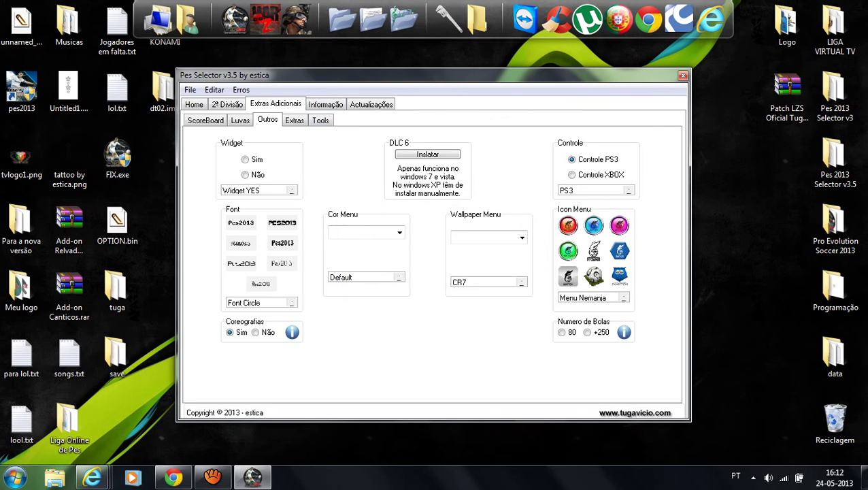
click(295, 120)
Leave the coach suit unchanged and keep FIFA (Default) referee kits.
key(alt+Down)
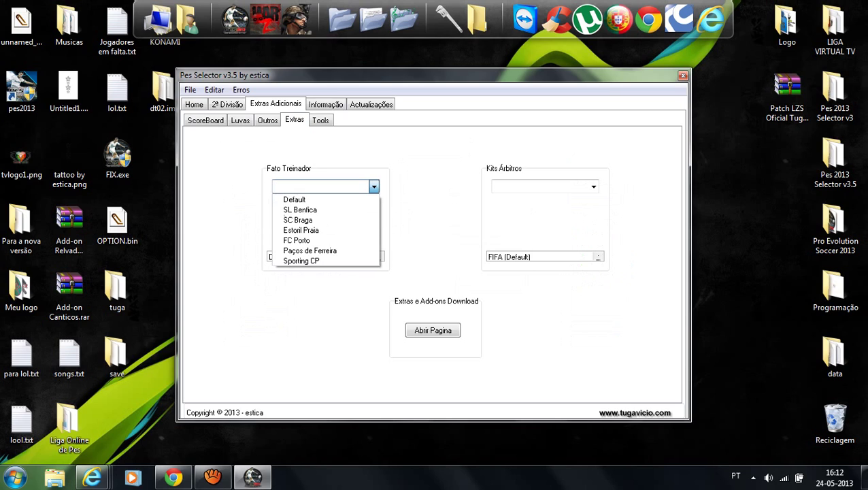
key(Escape)
click(594, 187)
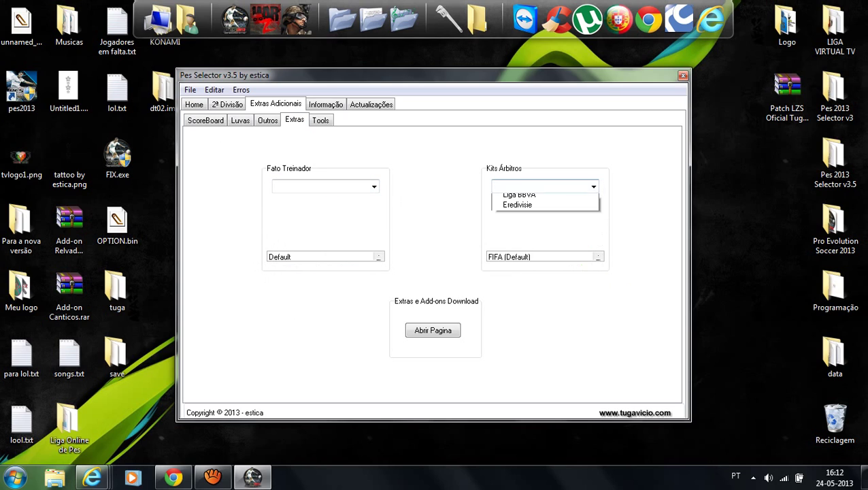
key(Return)
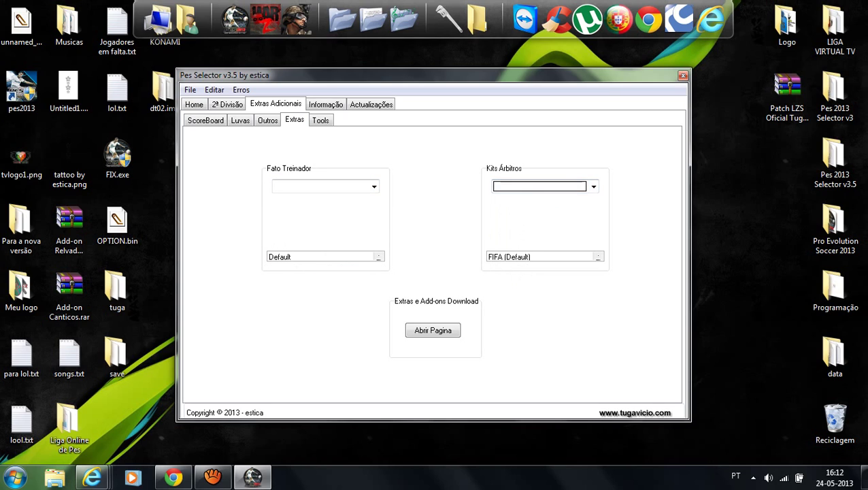
Select the Add-on archives, look through the Erros menu, then close Pes Selector.
click(66, 228)
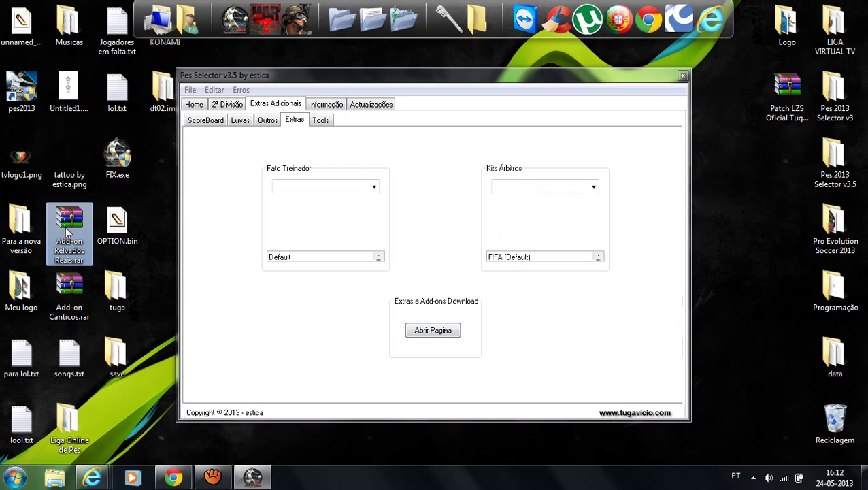
click(72, 306)
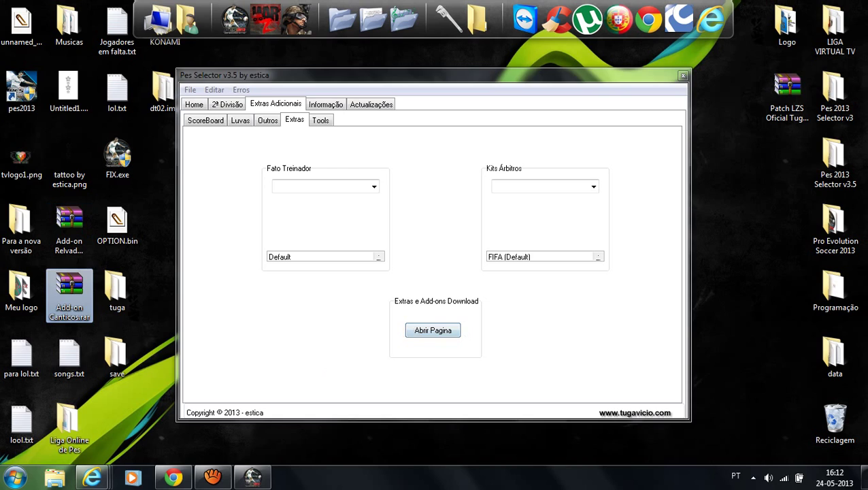
click(214, 89)
click(241, 90)
click(240, 89)
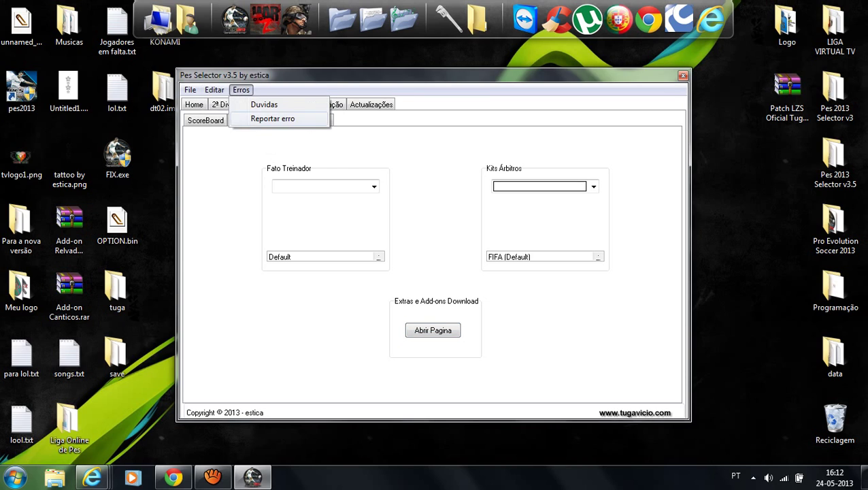
key(Escape)
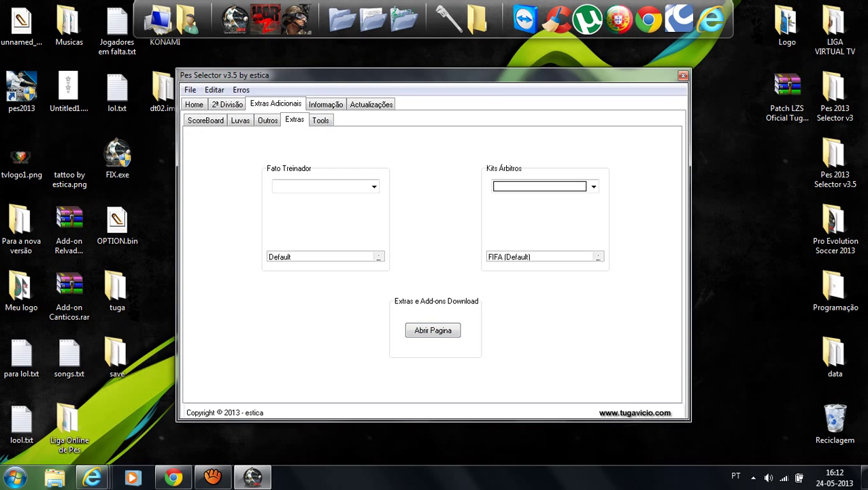
click(682, 75)
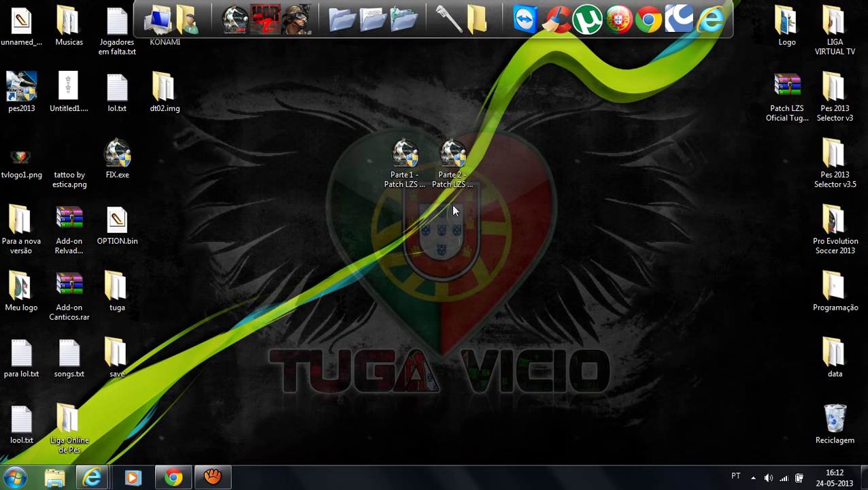
click(213, 476)
Open Documents › KONAMI › Pro Evolution Soccer 2013 in Explorer.
click(212, 476)
key(super)
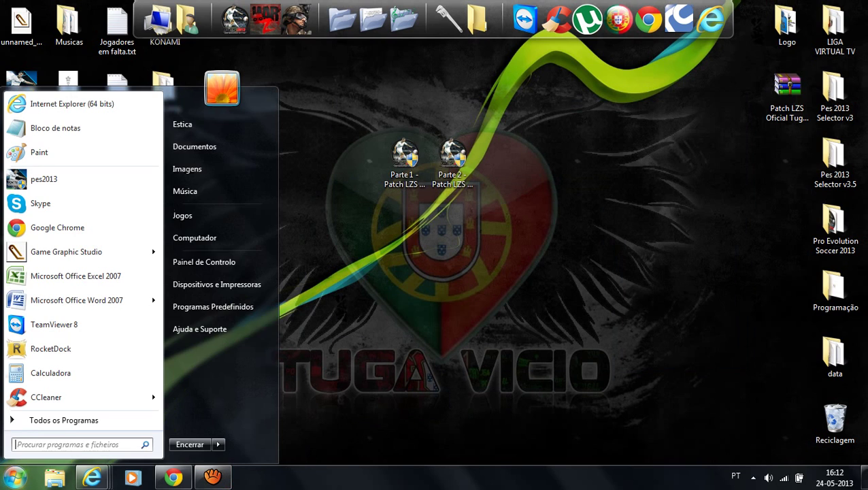
click(220, 151)
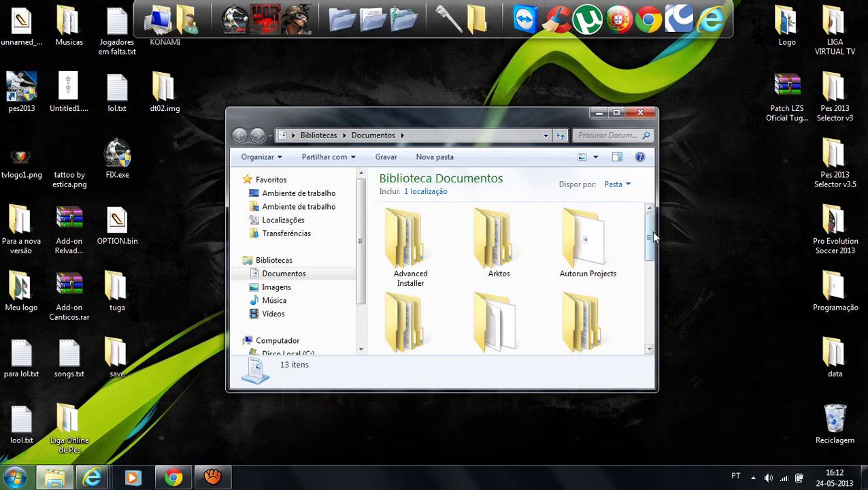
drag(651, 230, 652, 264)
double_click(433, 300)
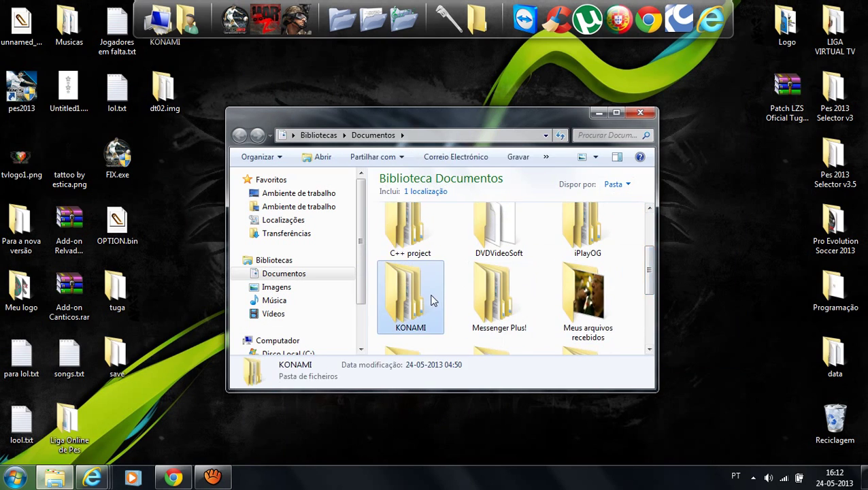
double_click(428, 227)
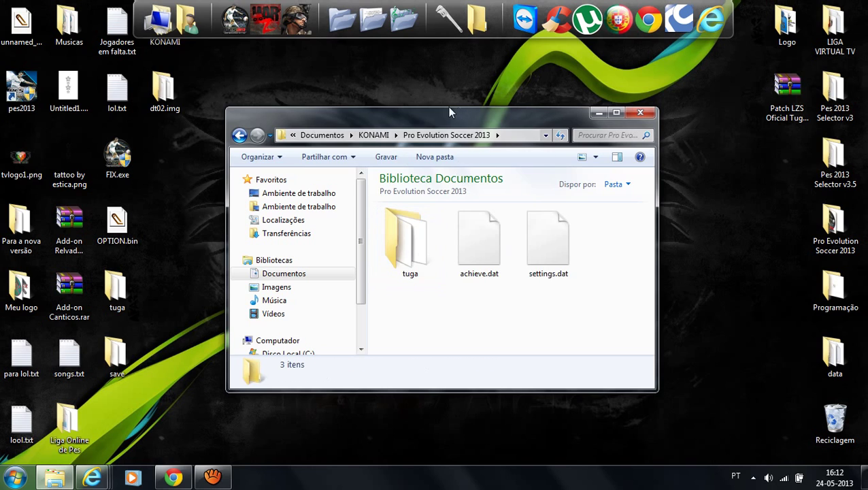
drag(448, 109, 620, 182)
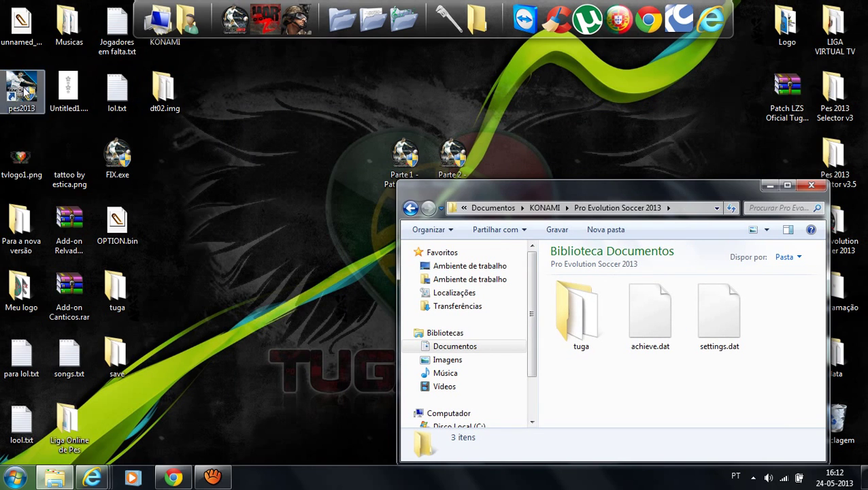
Relaunch Pes Selector, open the tuga folder, then close that Explorer window.
click(231, 31)
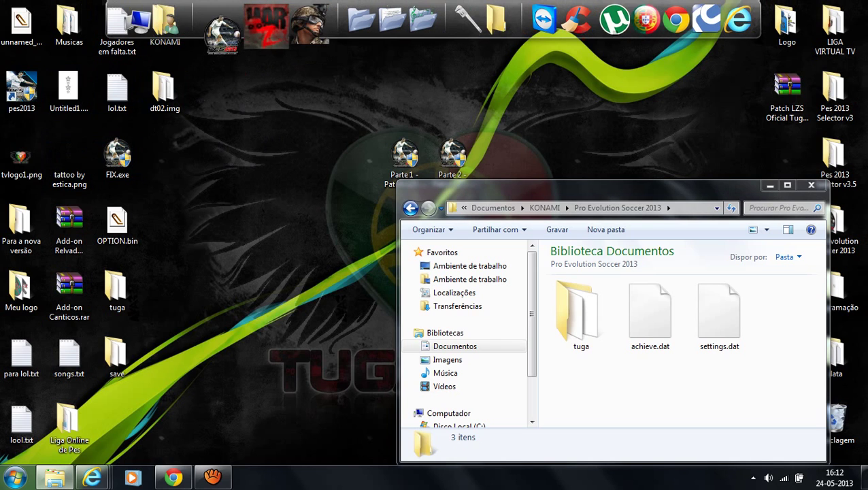
drag(627, 187, 530, 122)
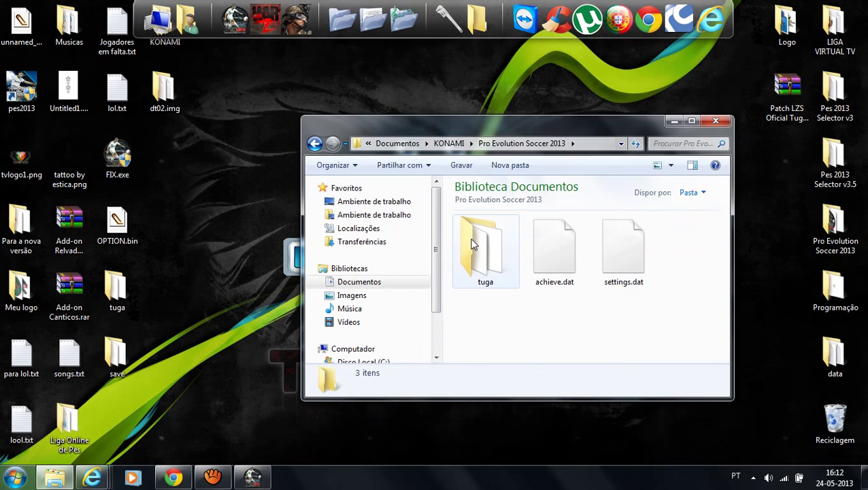
double_click(581, 314)
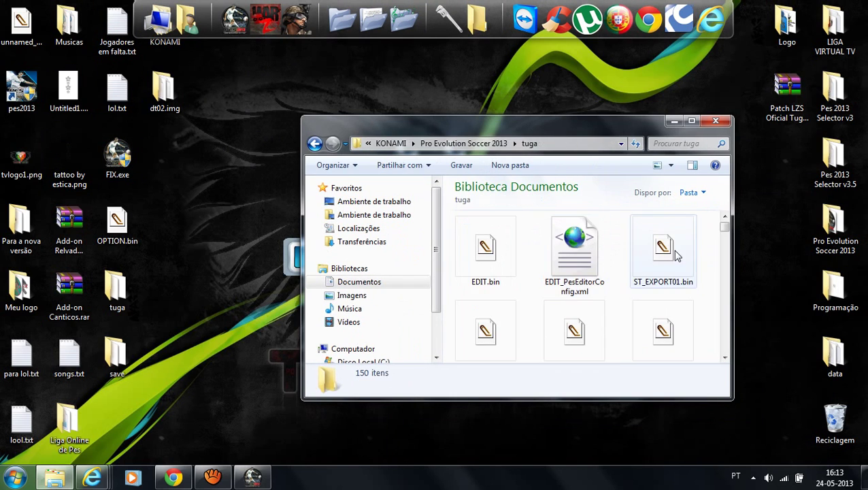
click(716, 121)
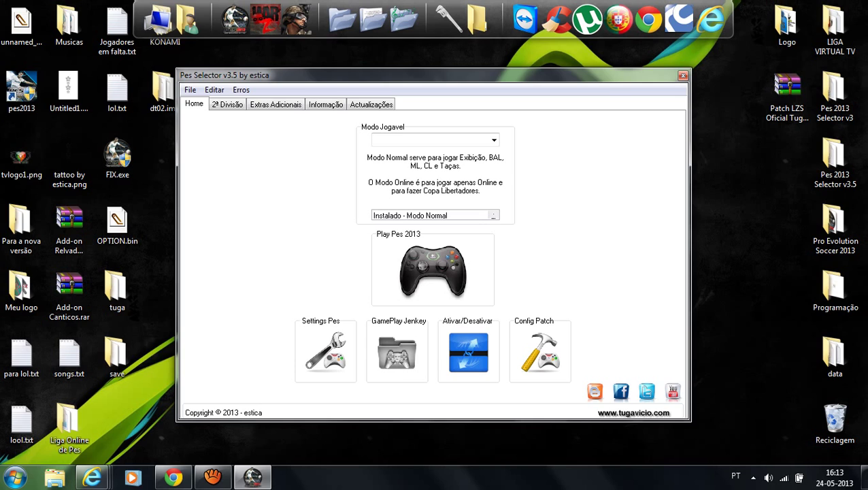
View the Luvas gloves extras, then open the forum thread via Erros › Reportar erro.
click(276, 104)
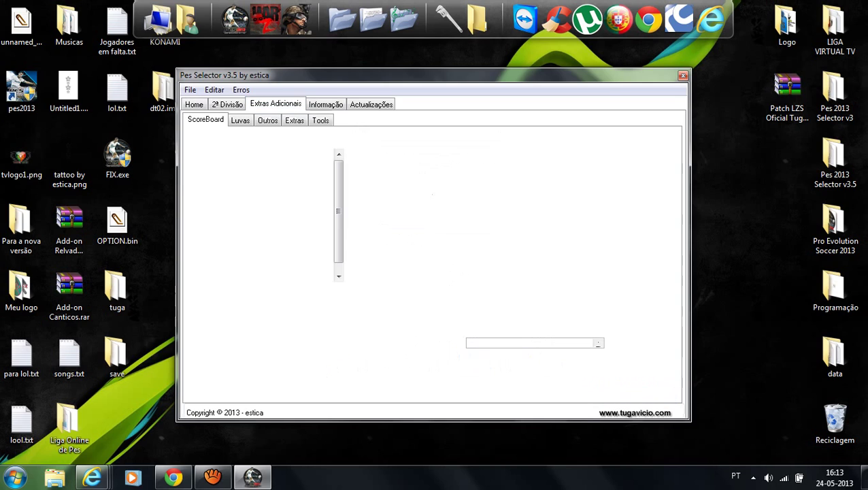
click(240, 120)
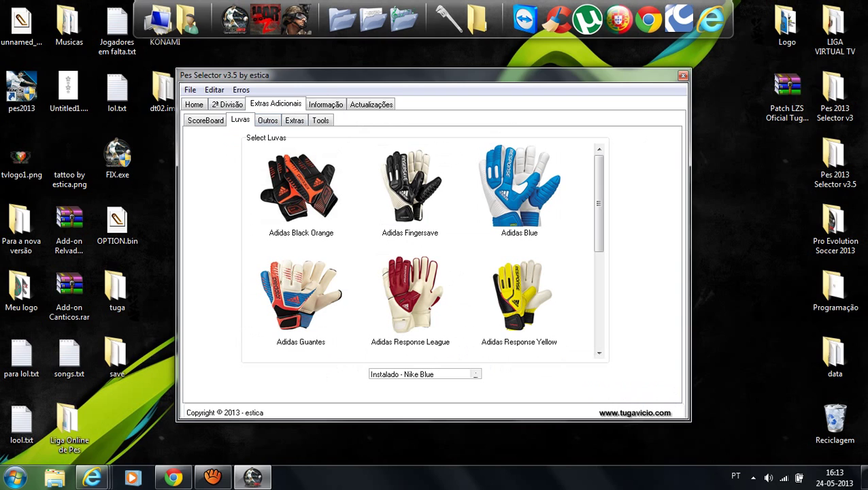
click(241, 90)
click(269, 121)
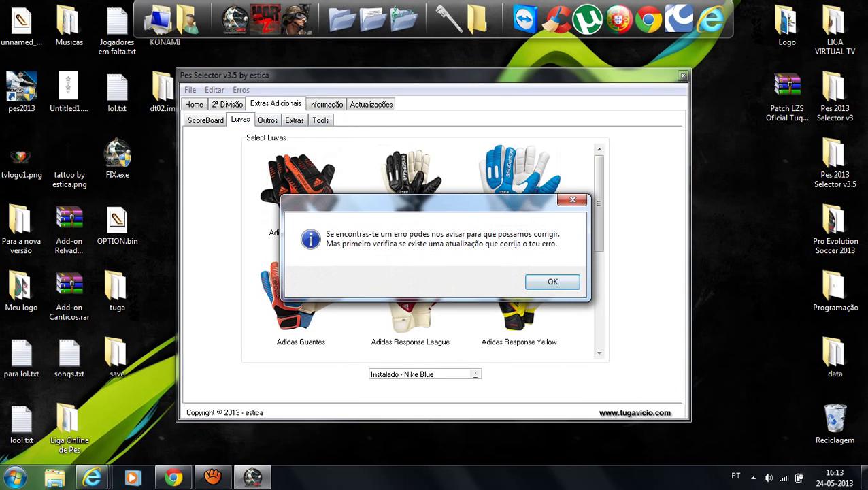
key(Return)
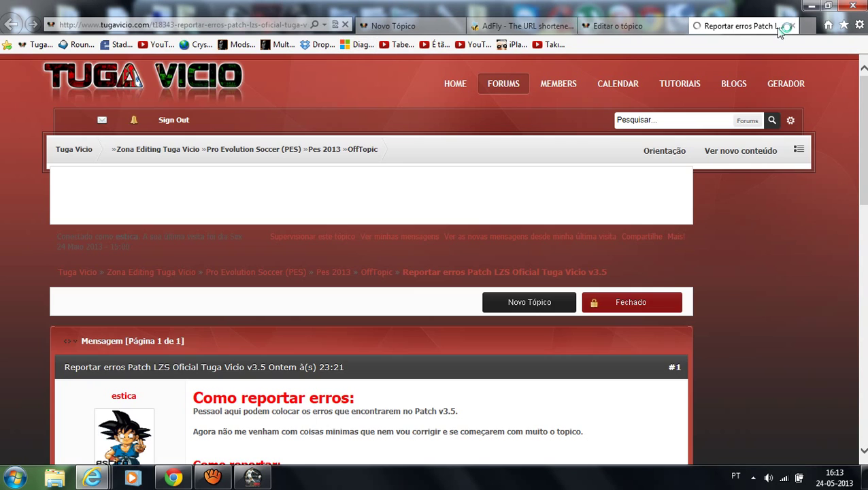
Scroll the error-report thread, close its tab, and minimize Internet Explorer.
scroll(316, 433, down, 10)
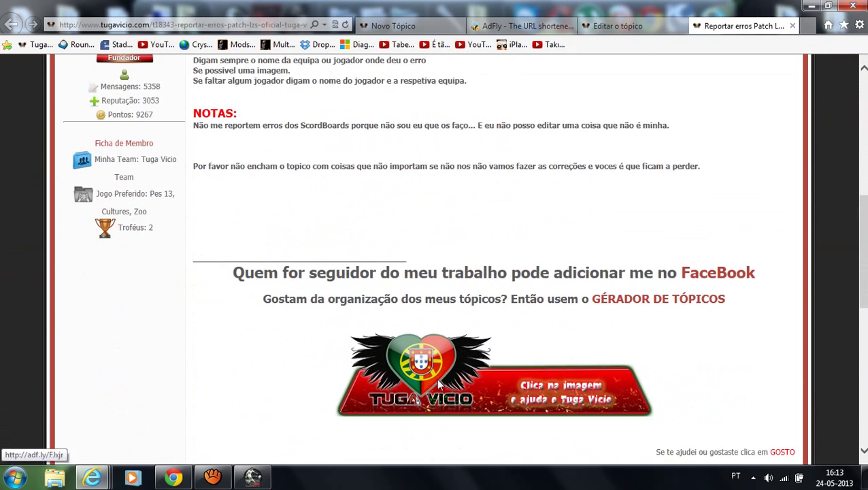
scroll(439, 384, down, 3)
click(793, 27)
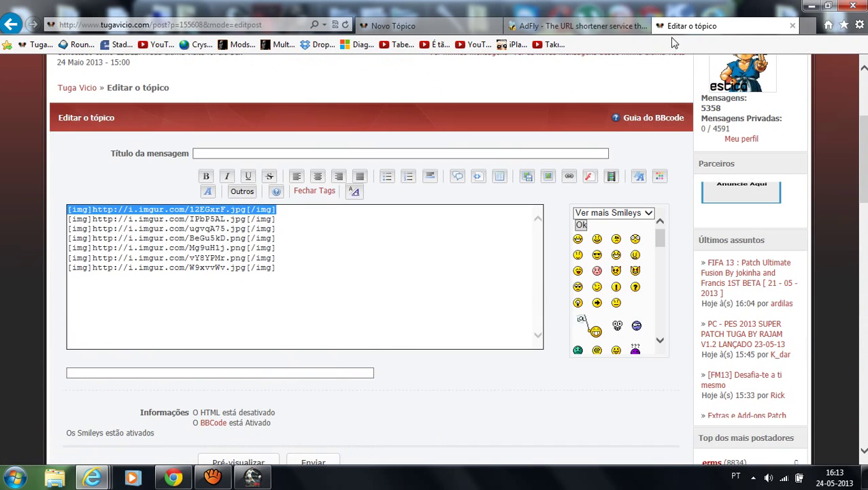
click(816, 6)
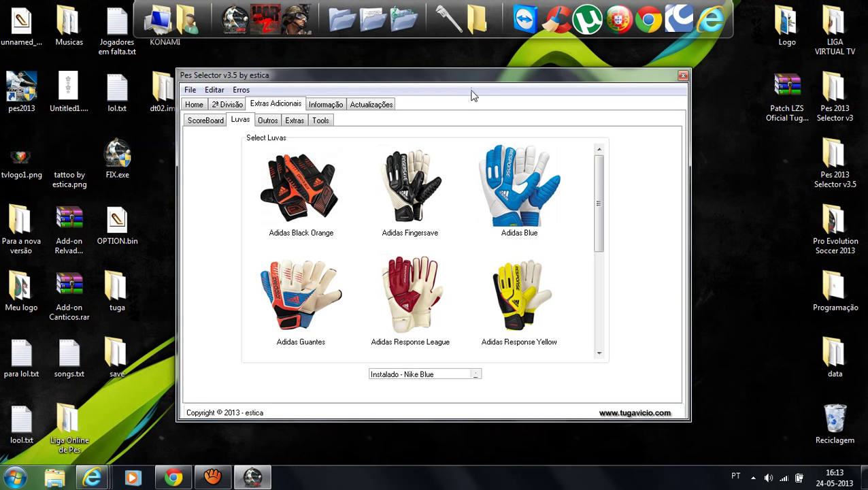
Scroll up and down through the current extras page to review its options.
scroll(422, 248, down, 6)
scroll(422, 248, up, 6)
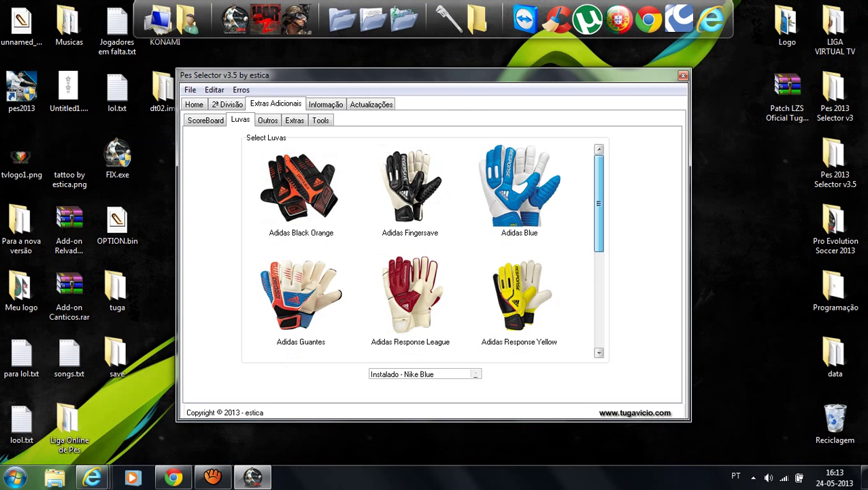
scroll(514, 197, down, 3)
scroll(514, 197, up, 3)
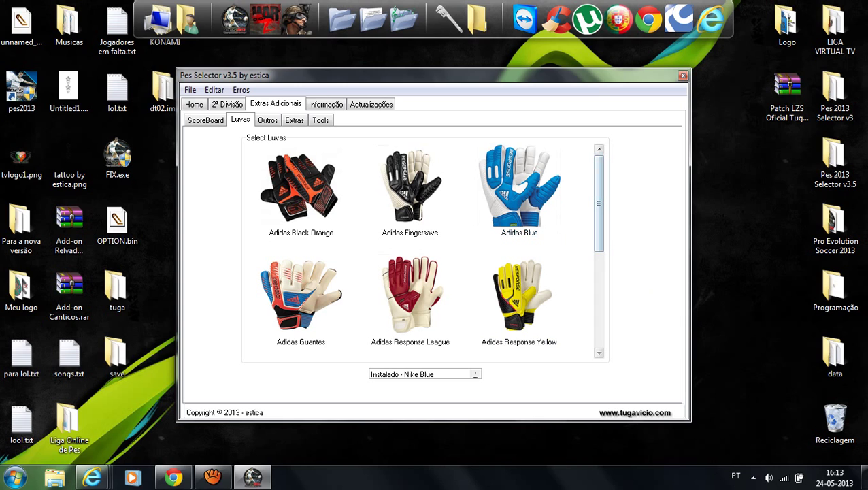
scroll(514, 198, down, 3)
scroll(422, 249, down, 3)
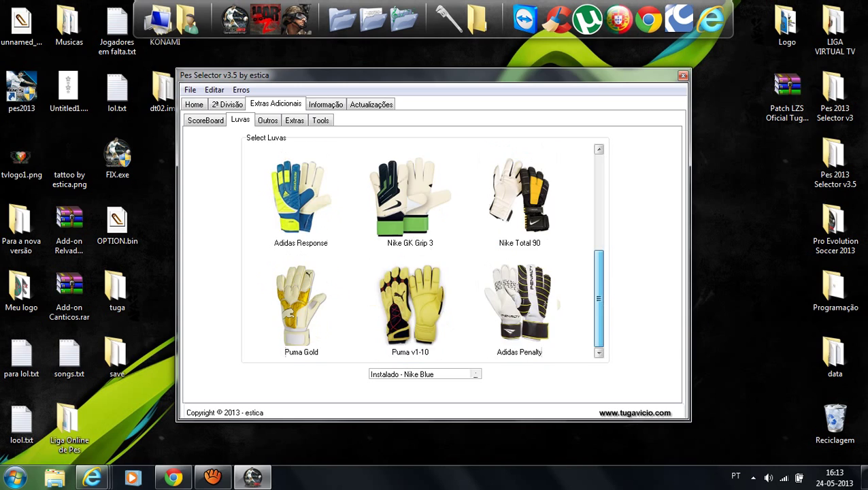
scroll(422, 248, up, 6)
Look through the Outros, Extras and Tools pages, then close Pes Selector.
click(268, 120)
click(294, 120)
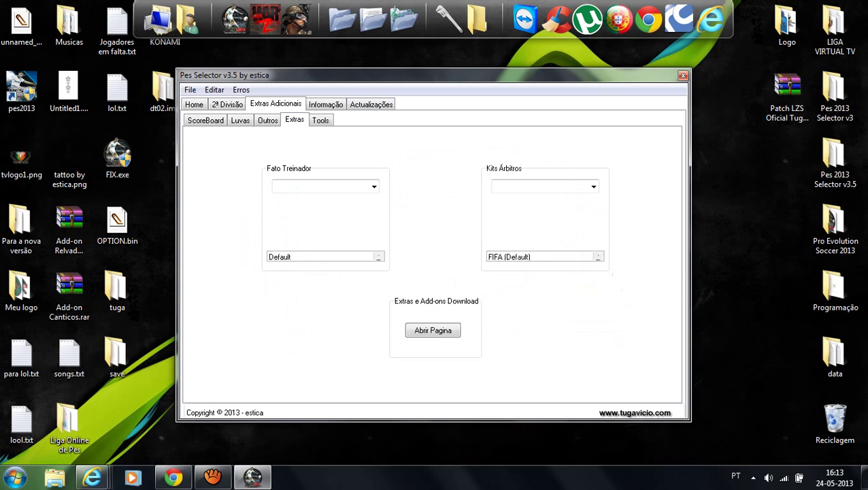
click(321, 120)
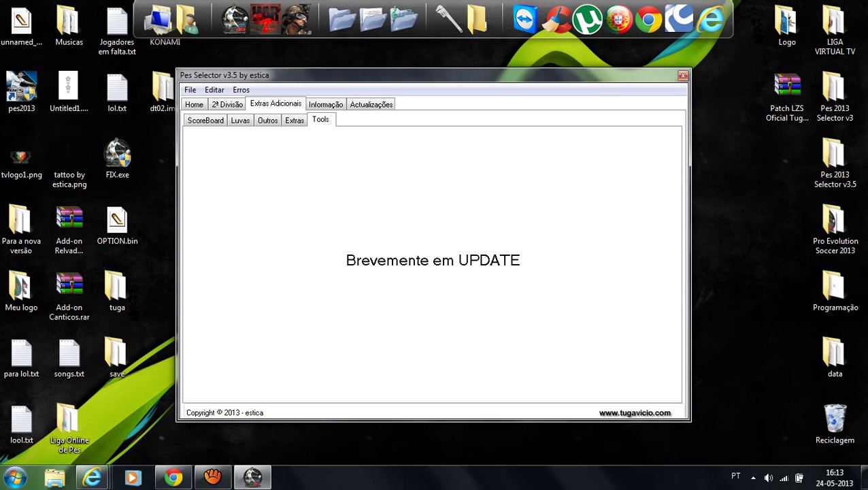
click(683, 75)
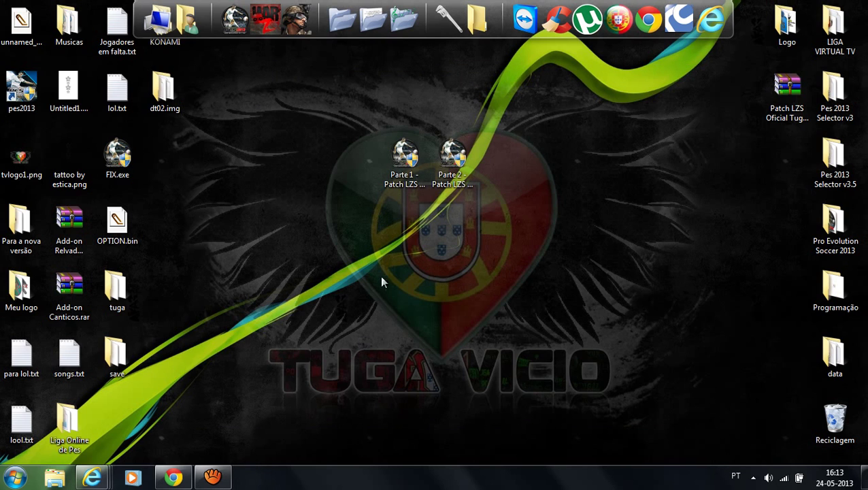
Move FIX.exe beneath the Parte 2 installer, then open the Computador drives window.
drag(130, 155, 473, 218)
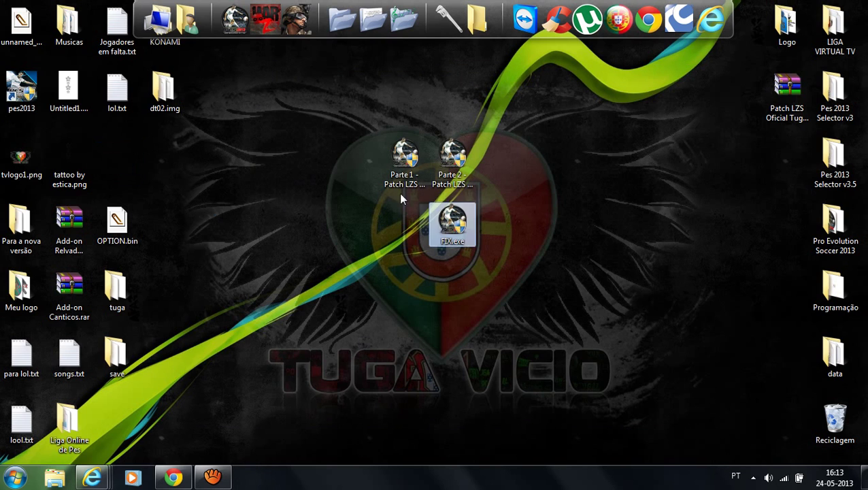
click(406, 167)
click(453, 158)
click(453, 224)
click(279, 244)
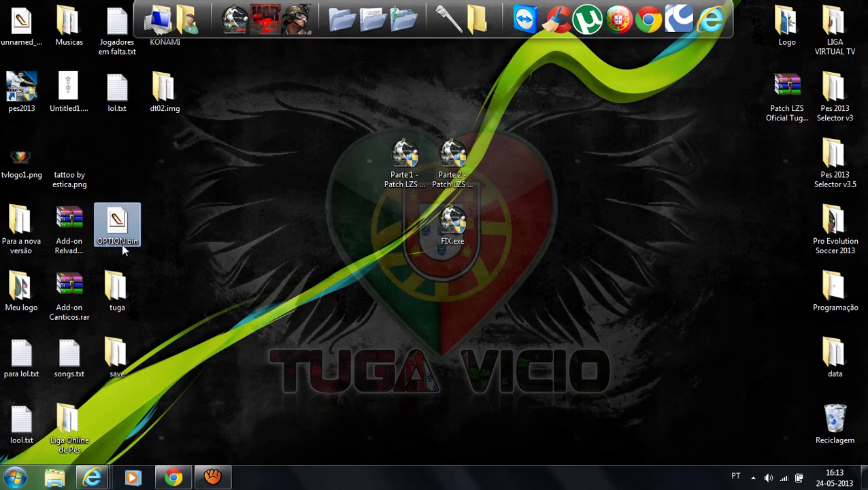
key(super)
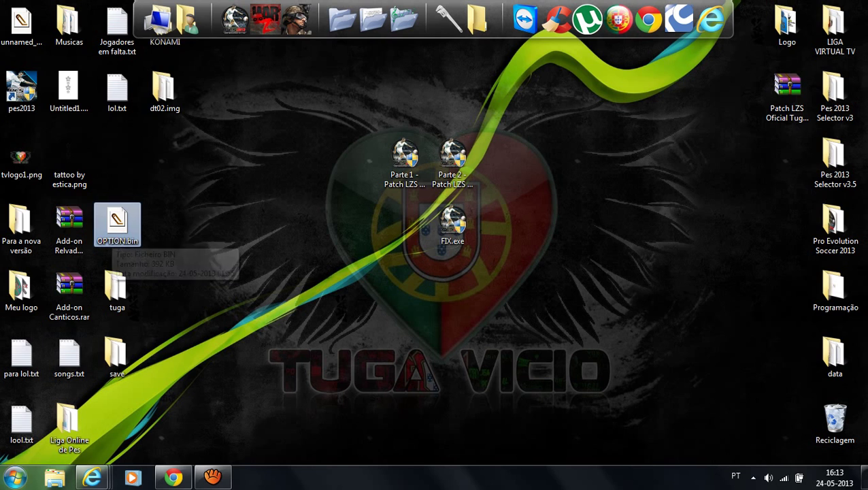
key(super+e)
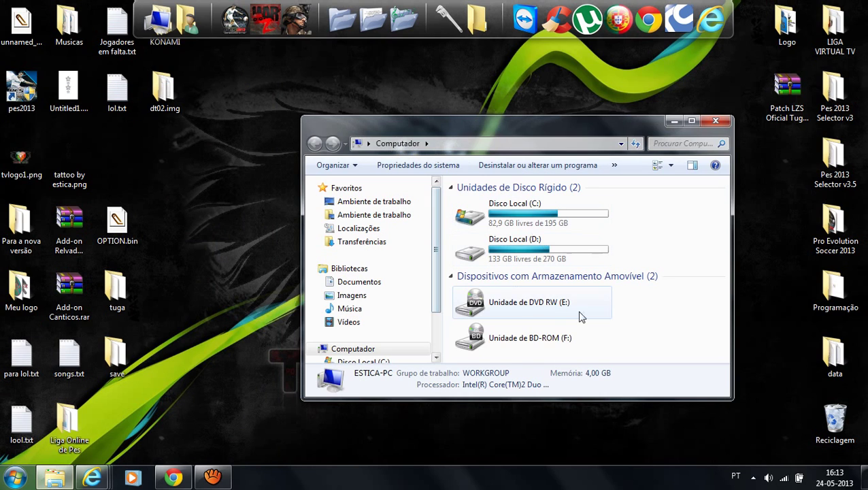
Paste OPTION.bin into Documentos > KONAMI > Pro Evolution Soccer 2013 > tuga.
click(578, 306)
click(359, 282)
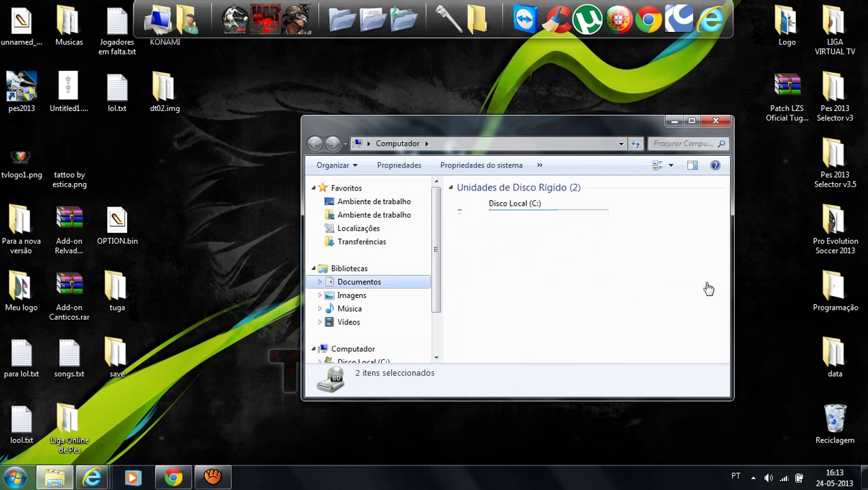
scroll(631, 272, down, 2)
double_click(512, 319)
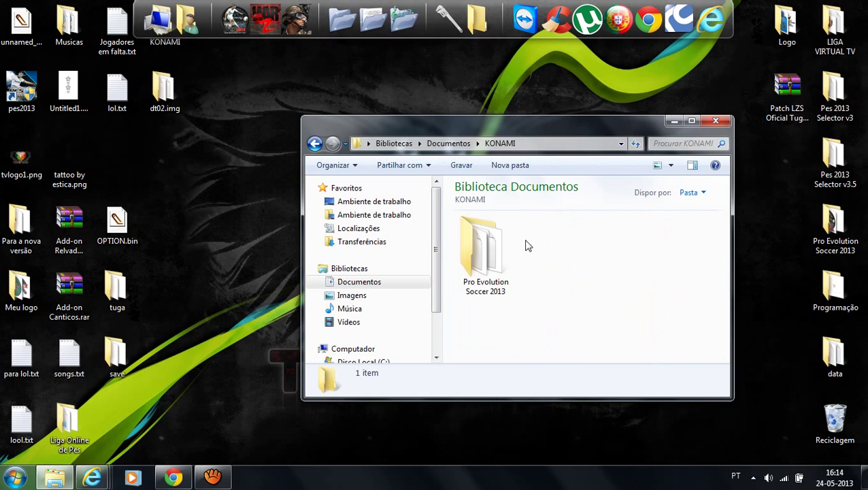
double_click(517, 246)
click(135, 239)
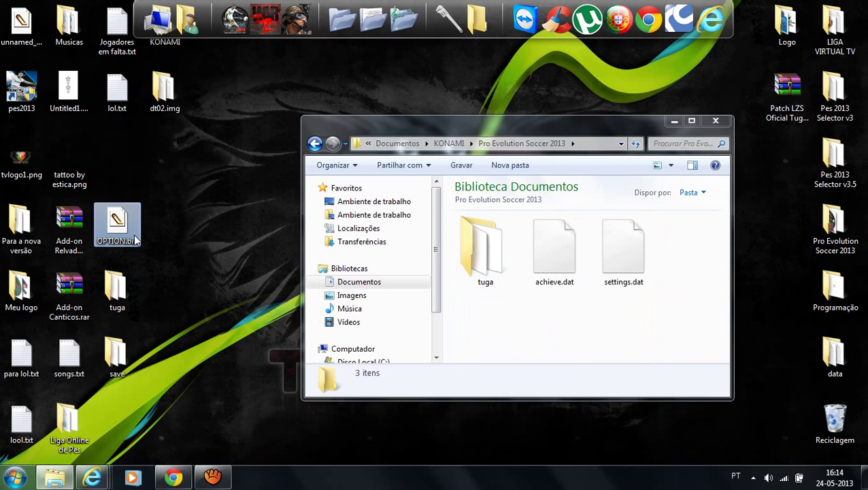
double_click(483, 248)
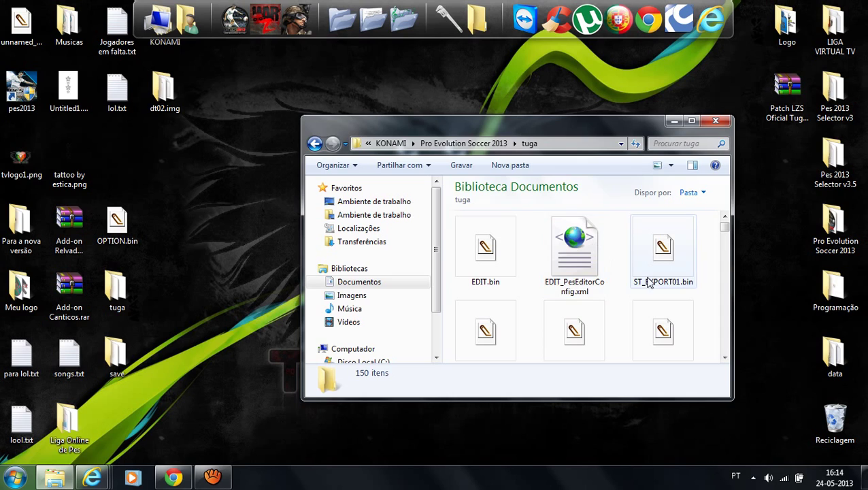
click(563, 264)
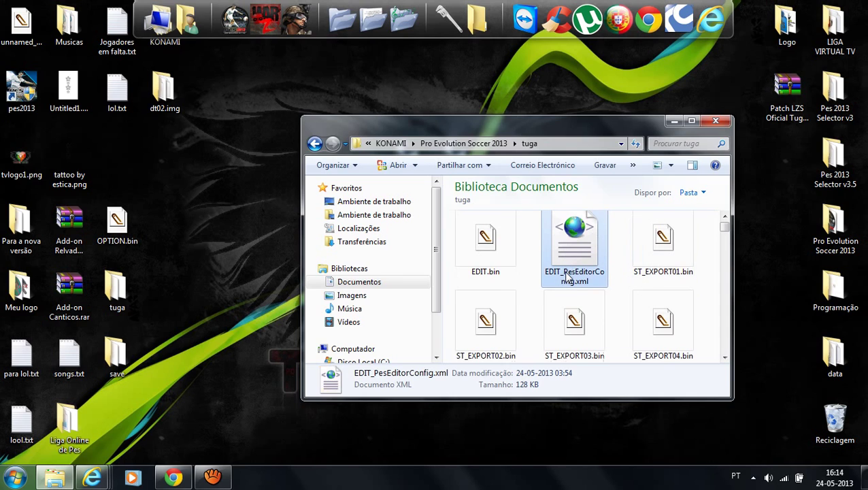
click(127, 245)
click(515, 267)
key(ctrl+v)
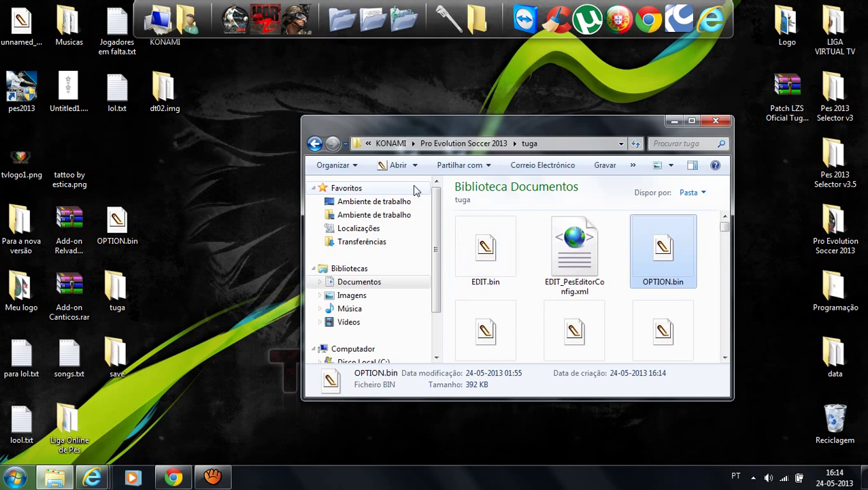
Create a new folder named 'save' in the Pro Evolution Soccer 2013 folder.
click(315, 143)
right_click(510, 337)
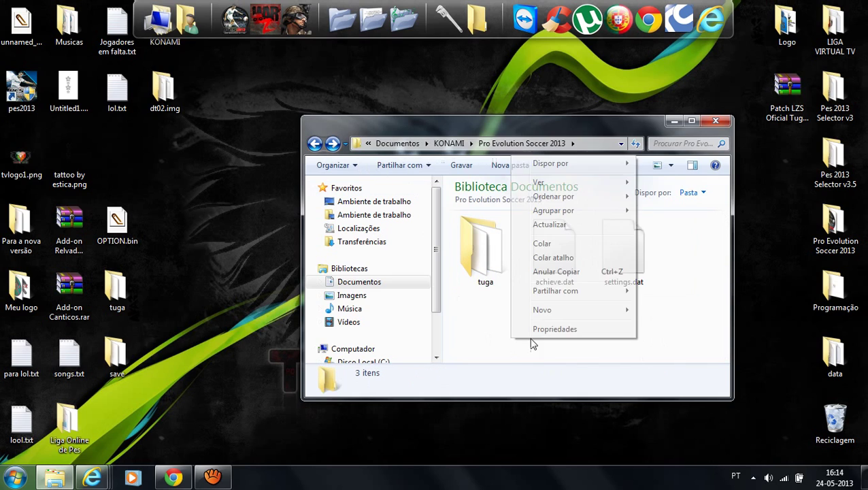
mouse_move(586, 310)
click(694, 137)
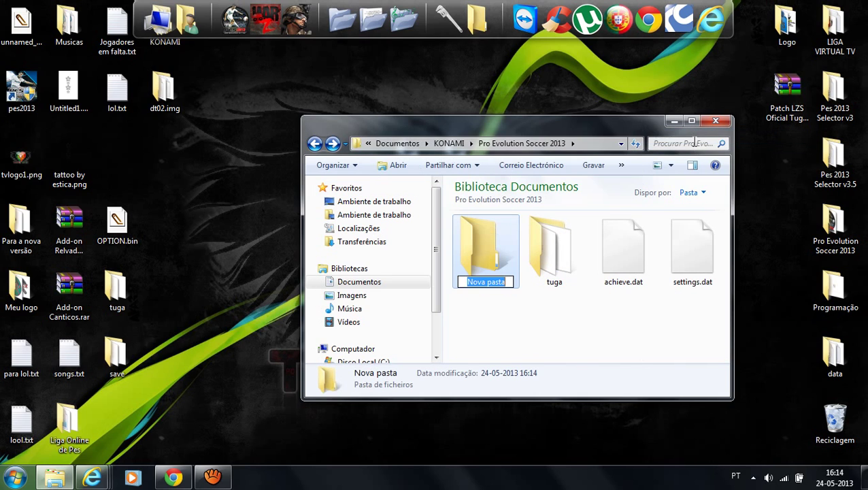
text(save)
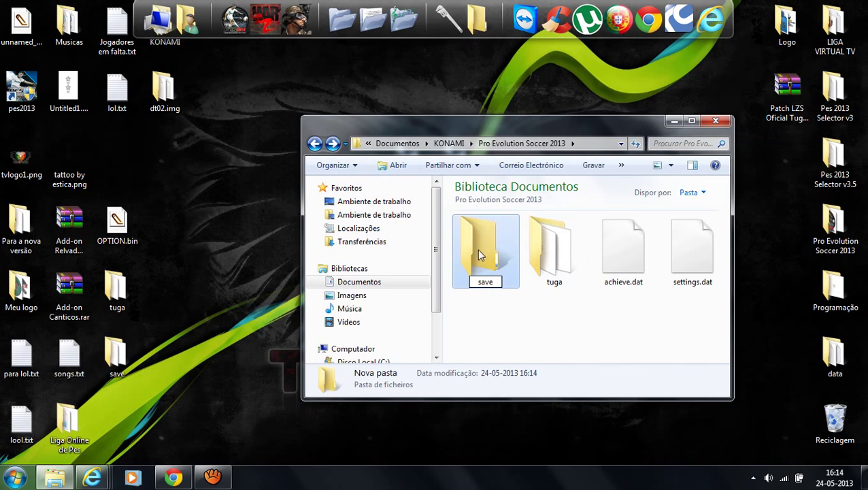
Paste OPTION.bin into the save folder and close Explorer.
double_click(477, 249)
right_click(544, 257)
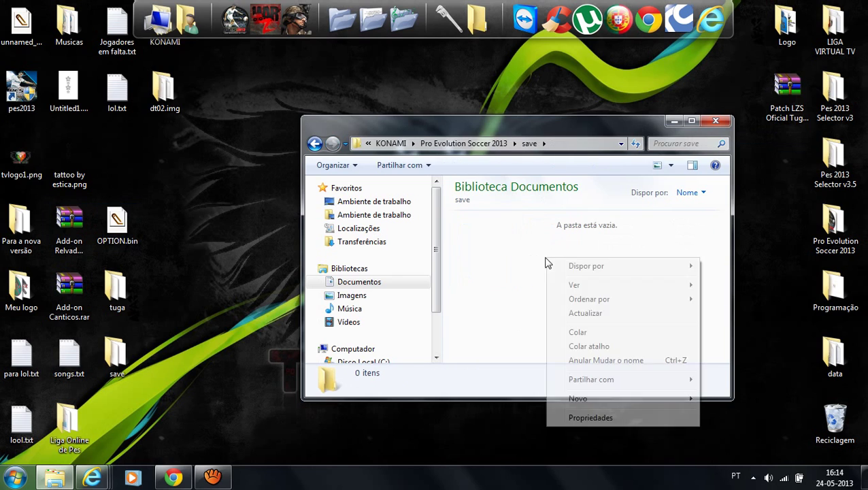
click(578, 334)
click(715, 122)
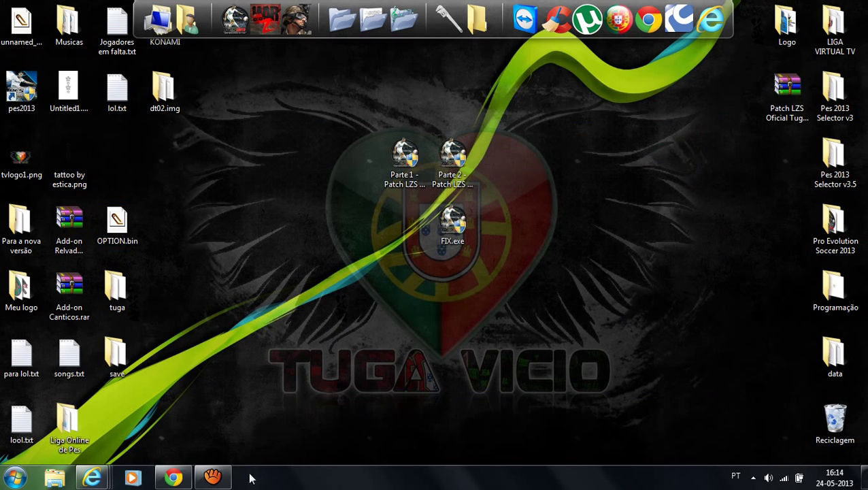
mouse_move(210, 481)
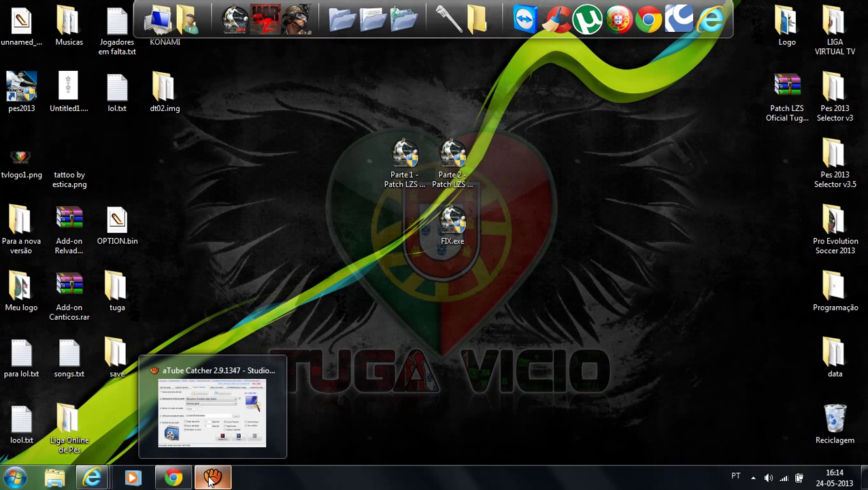